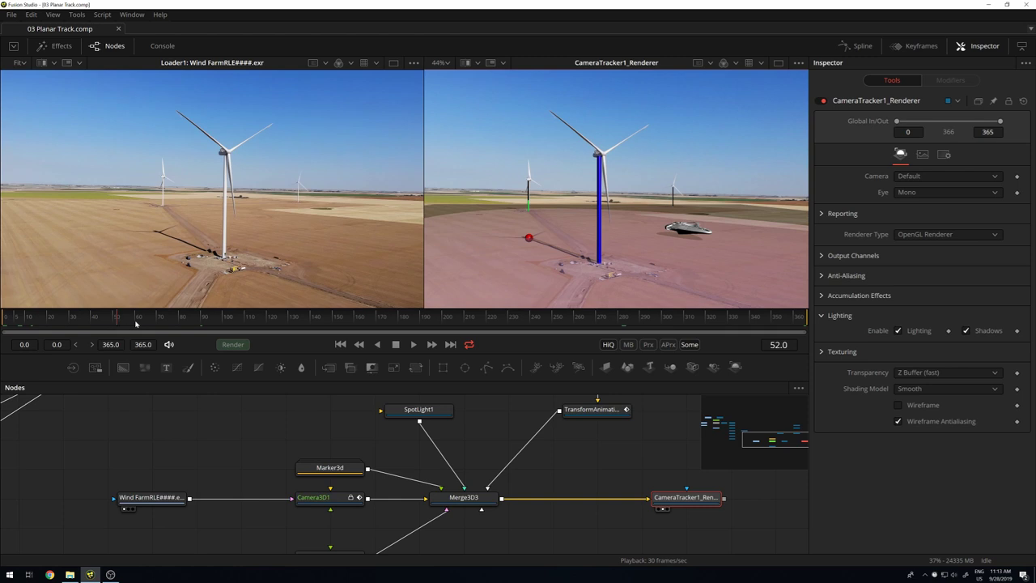
- Check the shot's last frame, then show TransformAnimation's settings at frame 0
drag(463, 322, 802, 320)
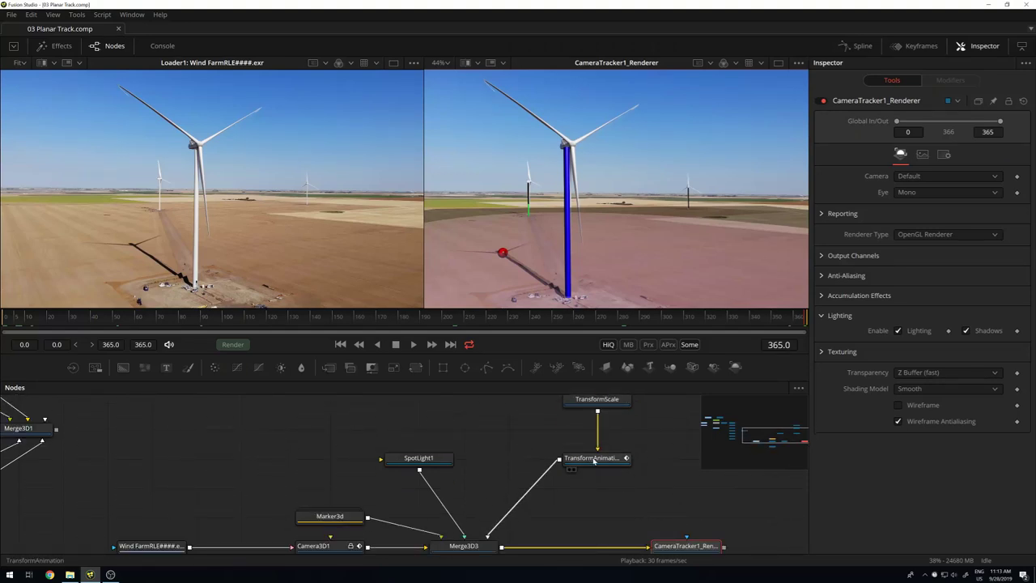
click(594, 459)
drag(26, 318, 1, 318)
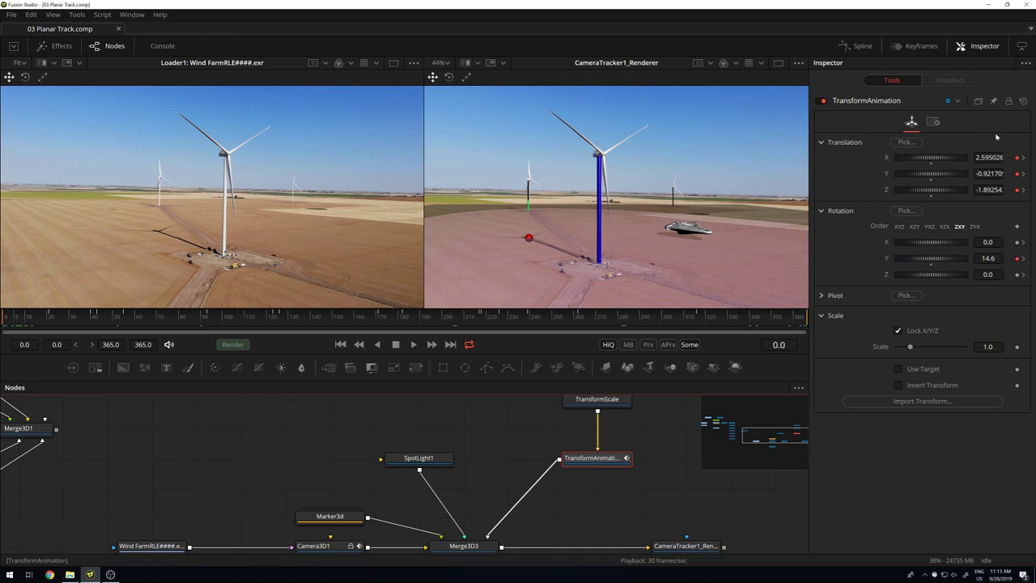
- Switch TransformAnimation to its version 2 settings and return to frame 0
click(978, 102)
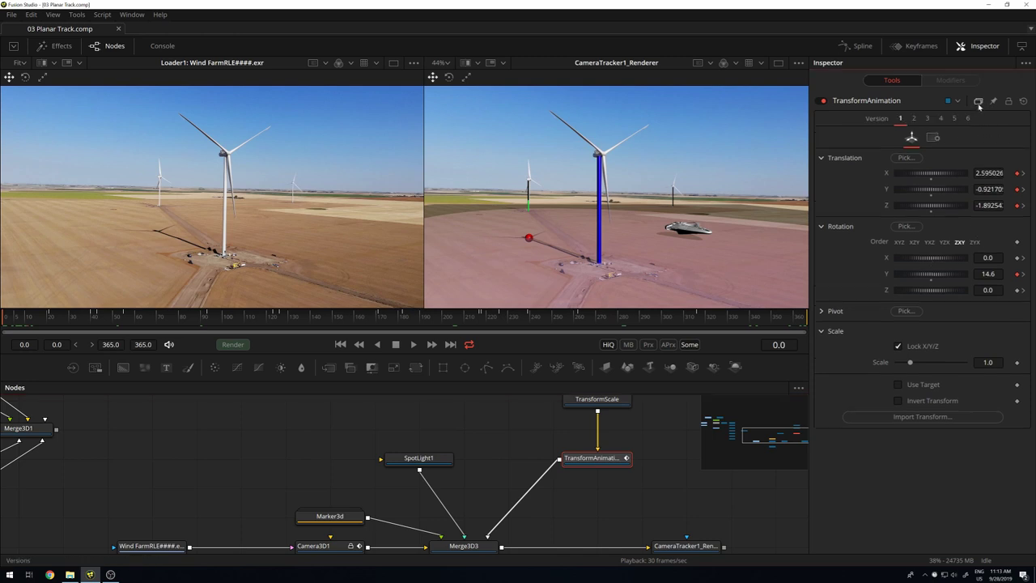
click(915, 119)
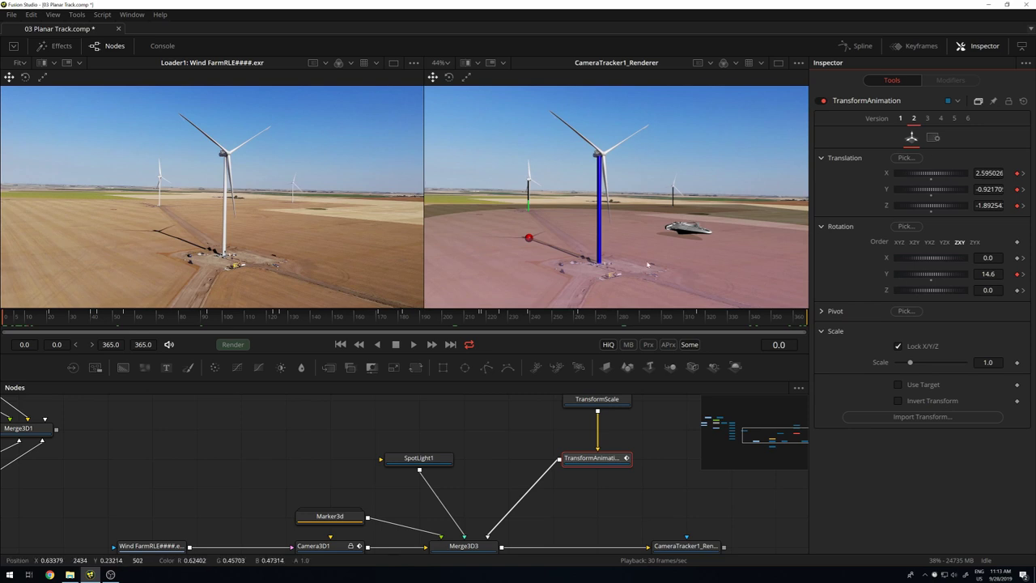
right_click(843, 159)
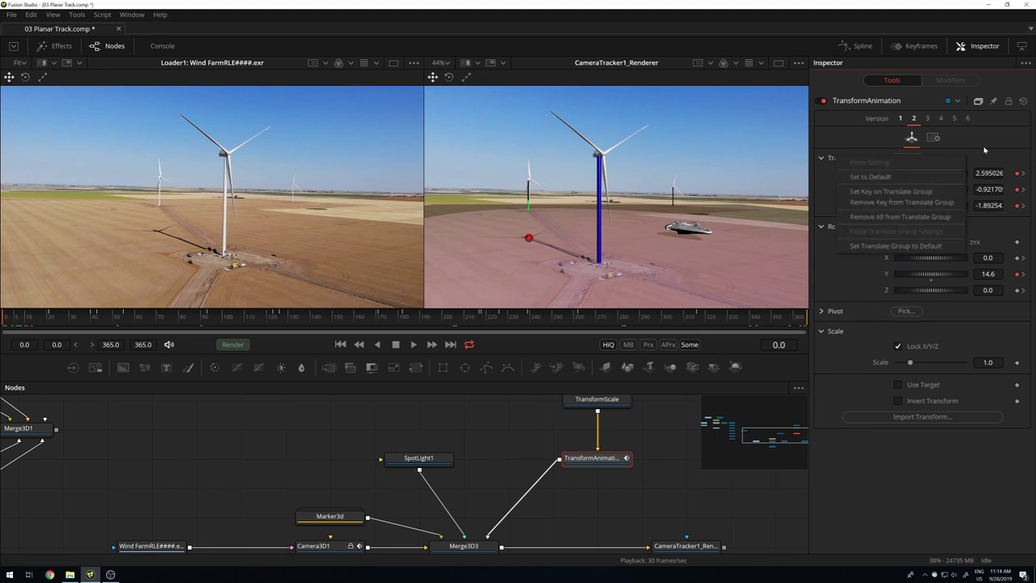
click(913, 118)
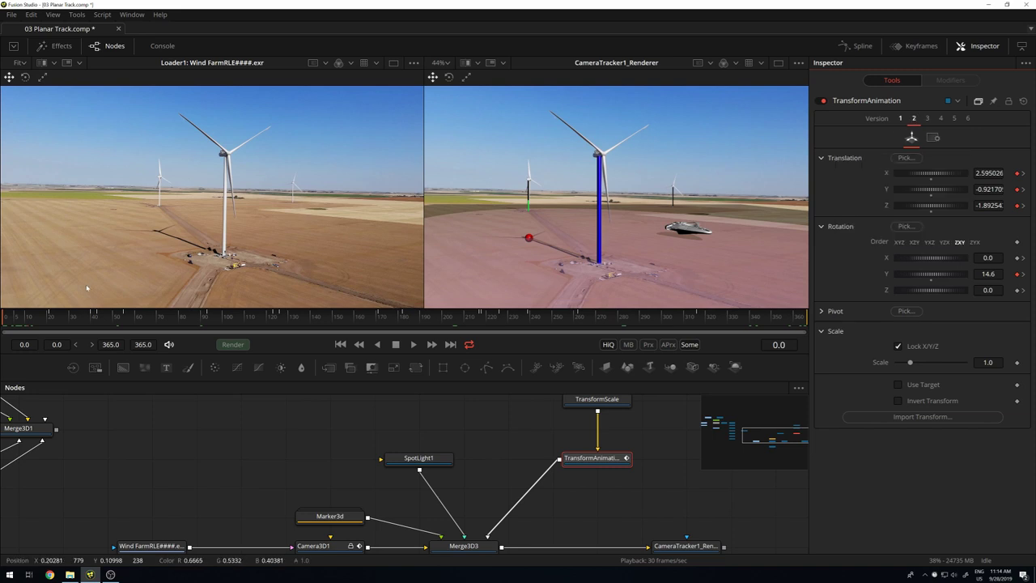
click(24, 321)
drag(24, 321, 5, 321)
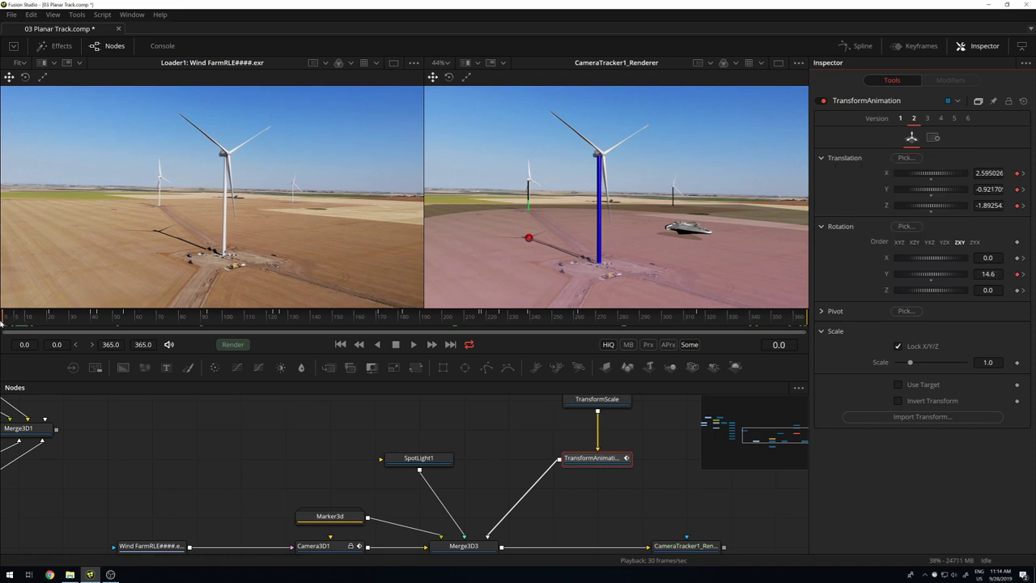
- Remove the Translation and Rotation Y animation, then check the ship on the final frame
right_click(845, 161)
click(910, 222)
right_click(886, 277)
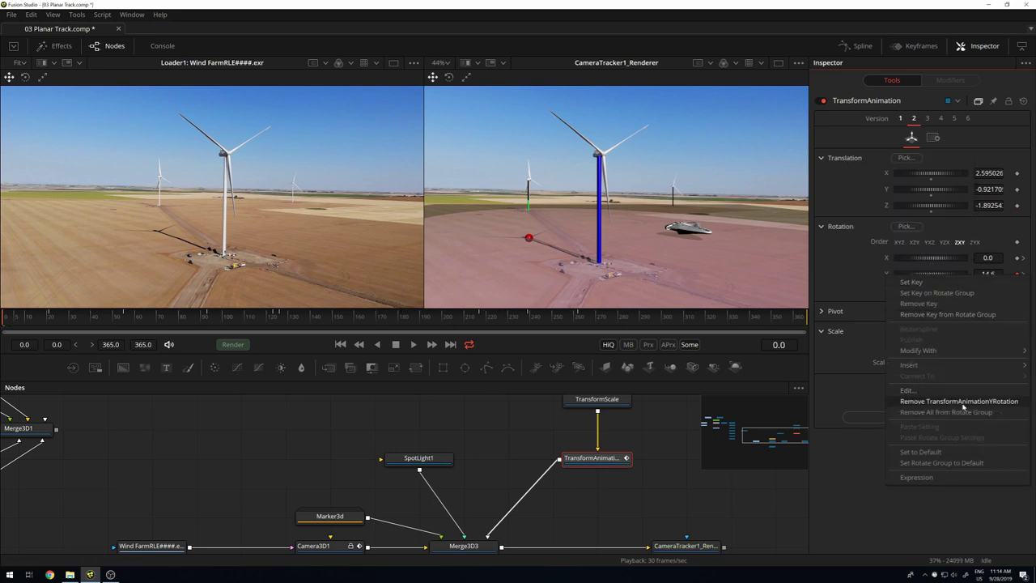
click(939, 409)
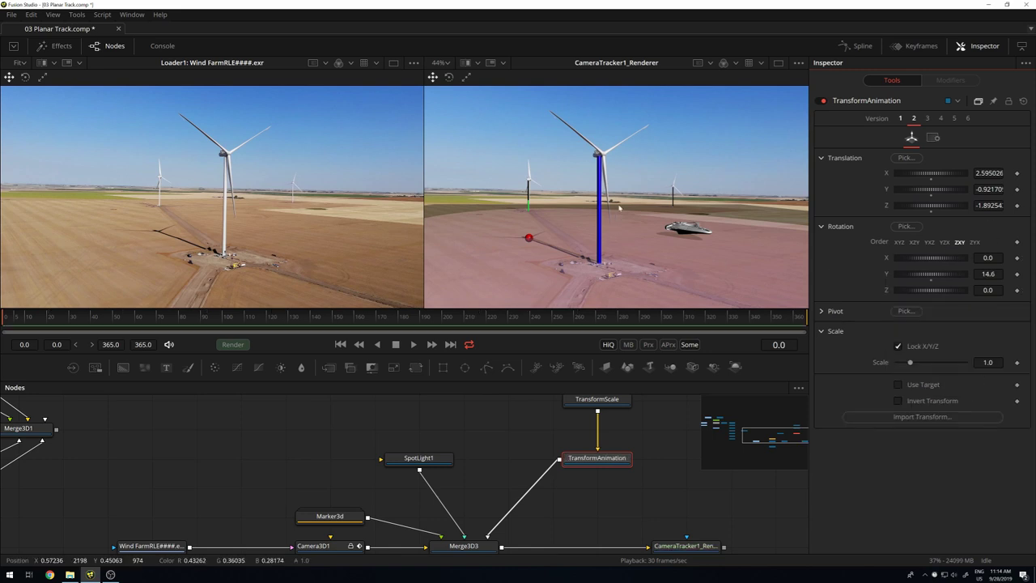
drag(629, 316, 948, 322)
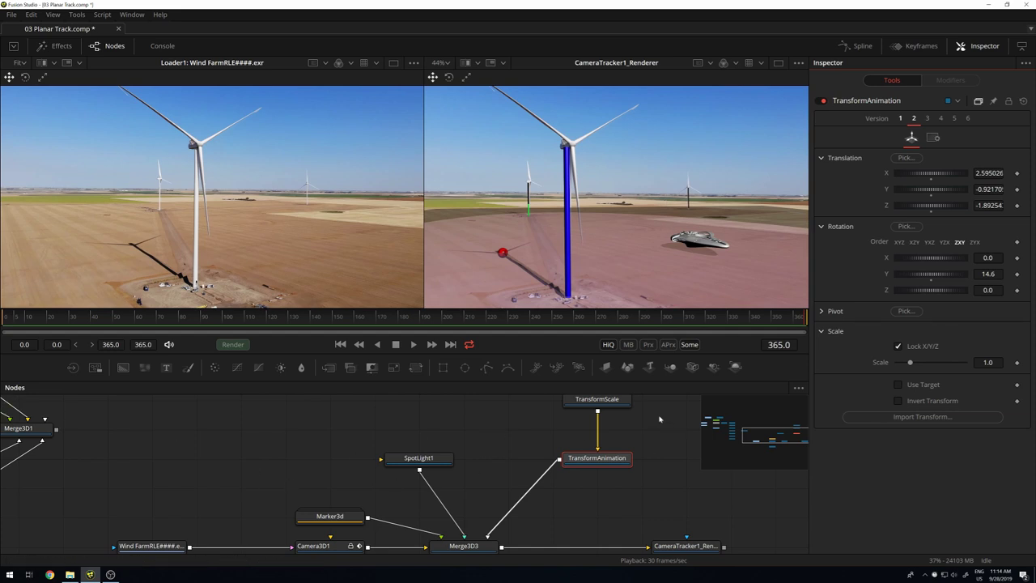
- Start the render range at 365 and add a Saver writing Landing Site wShip0365.png after CameraTracker1_Renderer
drag(659, 418, 607, 351)
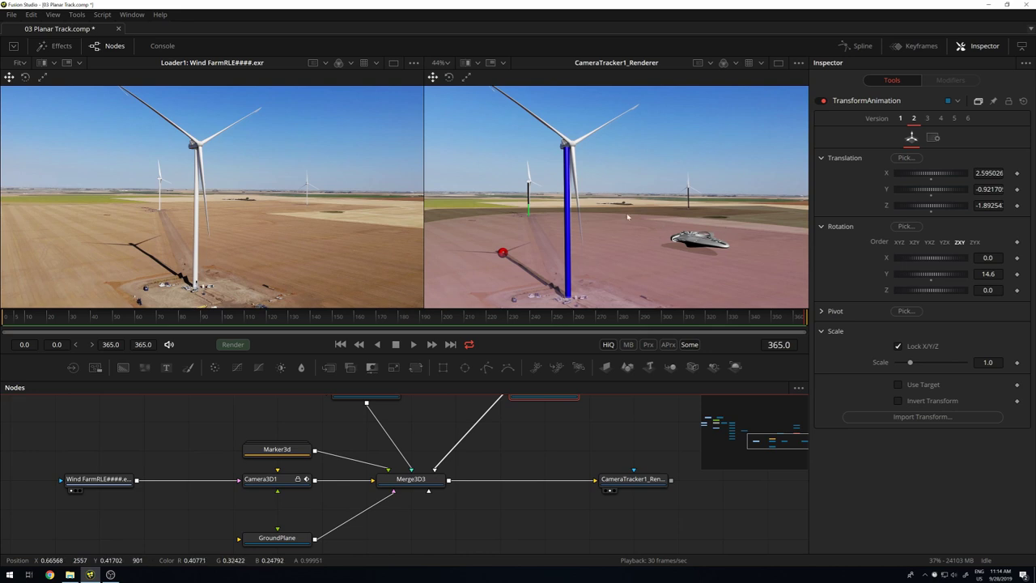
click(61, 344)
text(365)
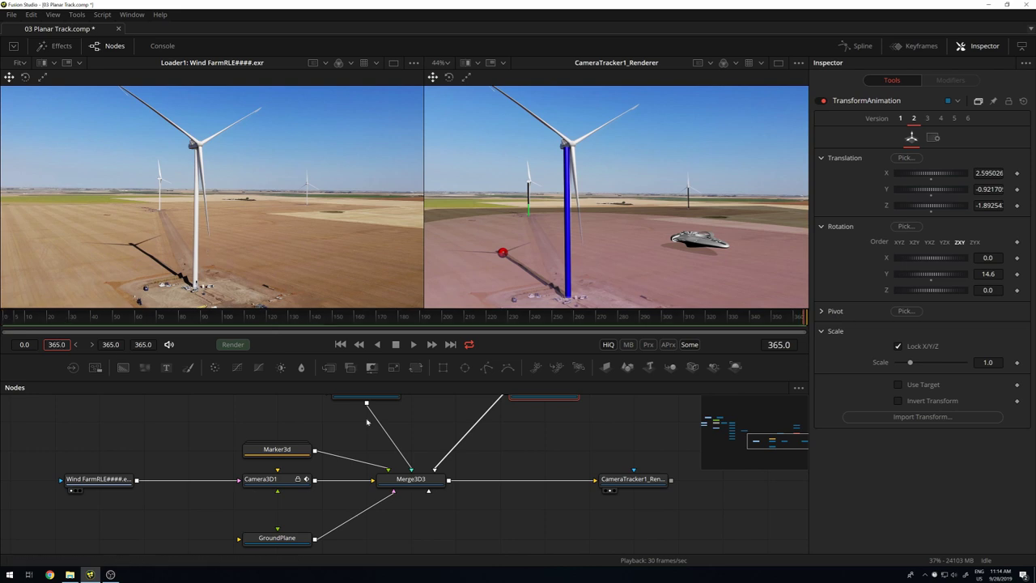
drag(639, 482, 437, 458)
click(436, 458)
key(shift+space)
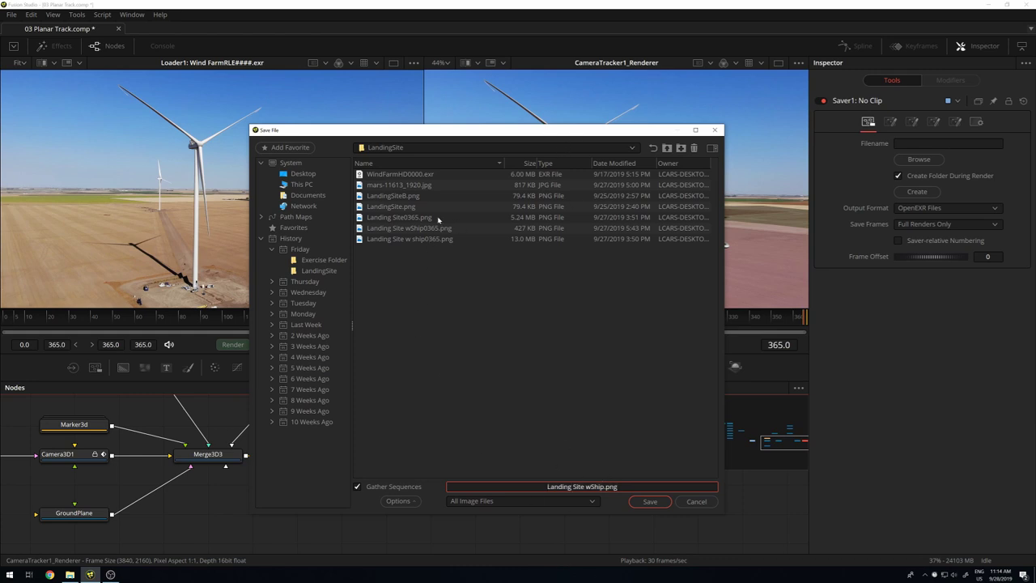
click(418, 230)
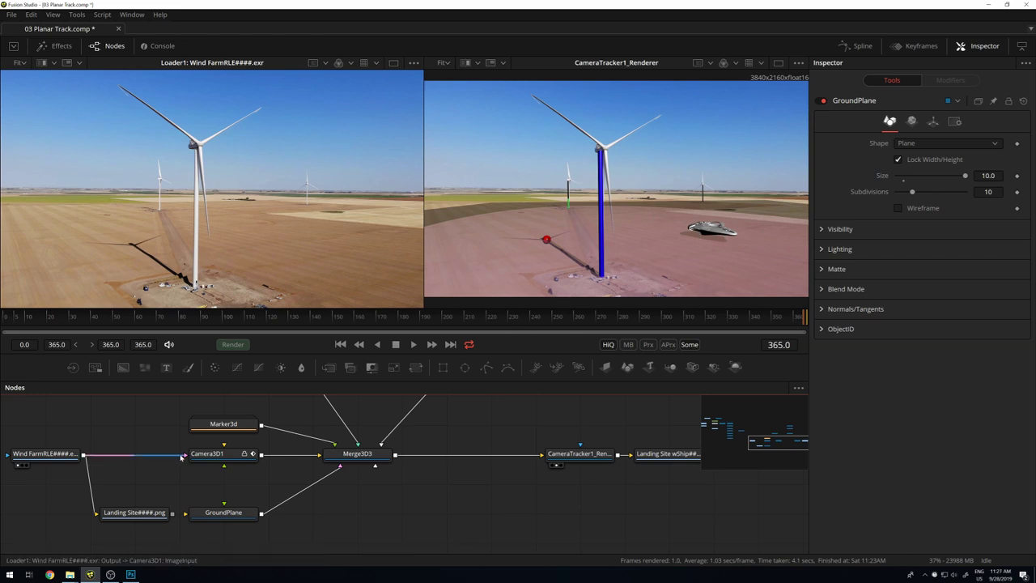
- Disconnect the Wind Farm footage from Camera3D1 and disable the GroundPlane and Marker3d nodes
drag(170, 464, 3, 472)
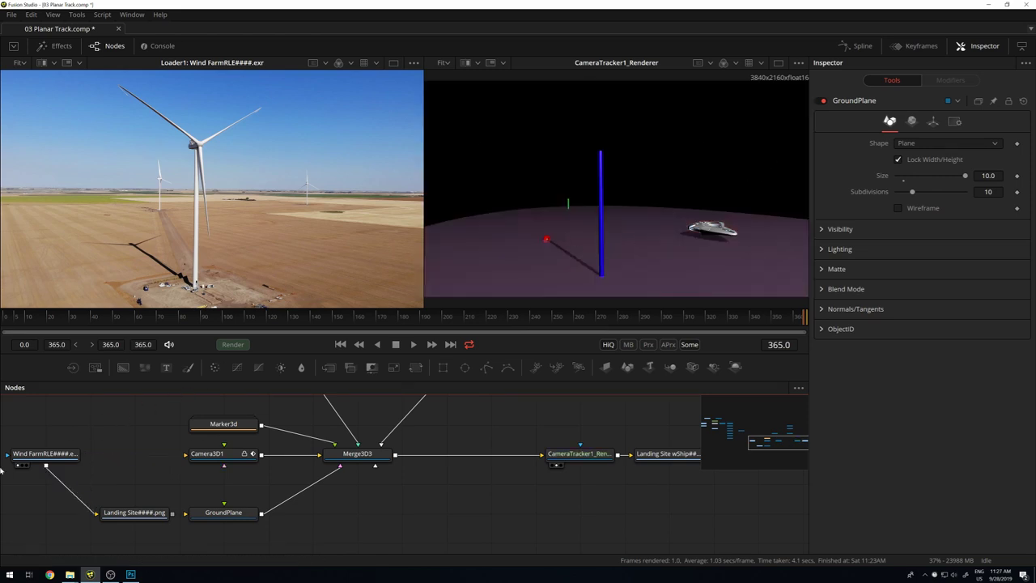
click(229, 513)
key(ctrl+p)
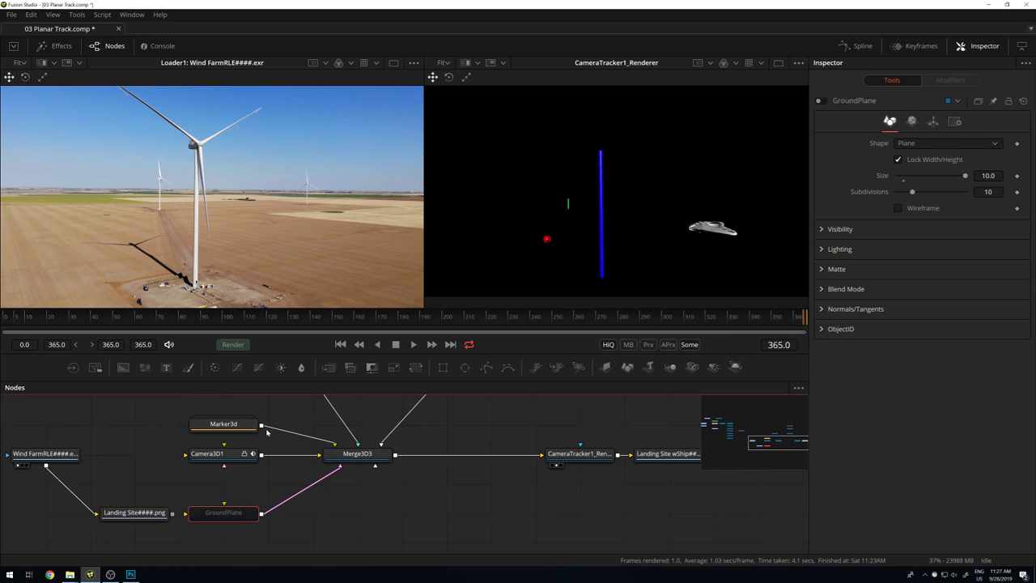
click(236, 426)
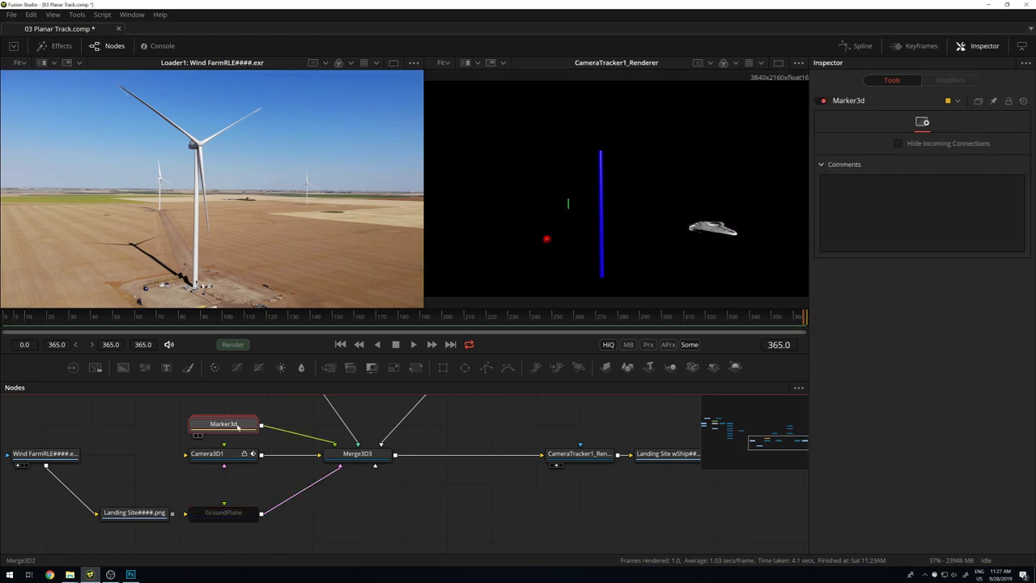
key(ctrl+p)
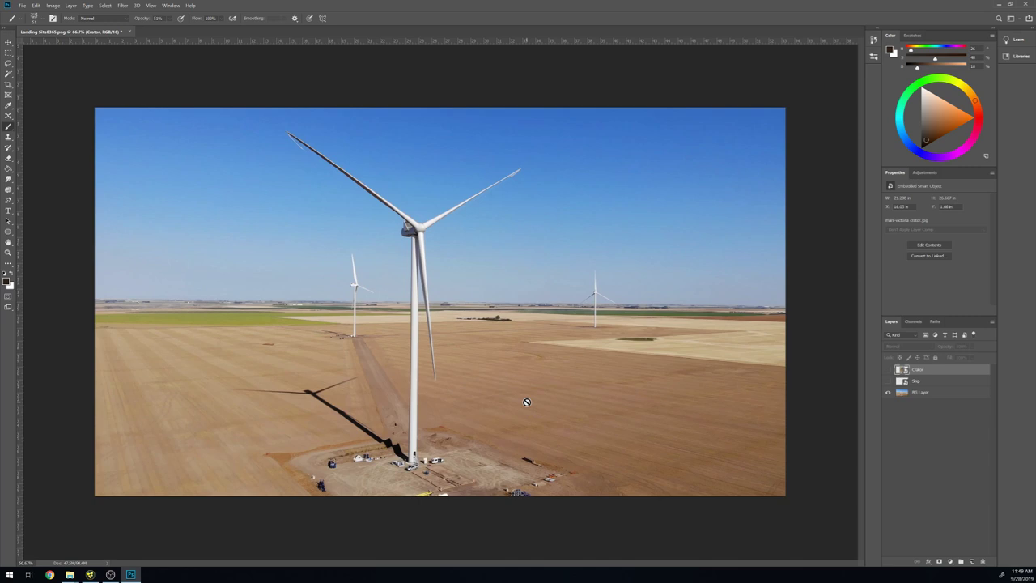
- Select BG Layer and turn on visibility for the Ship and Crater layers
click(921, 393)
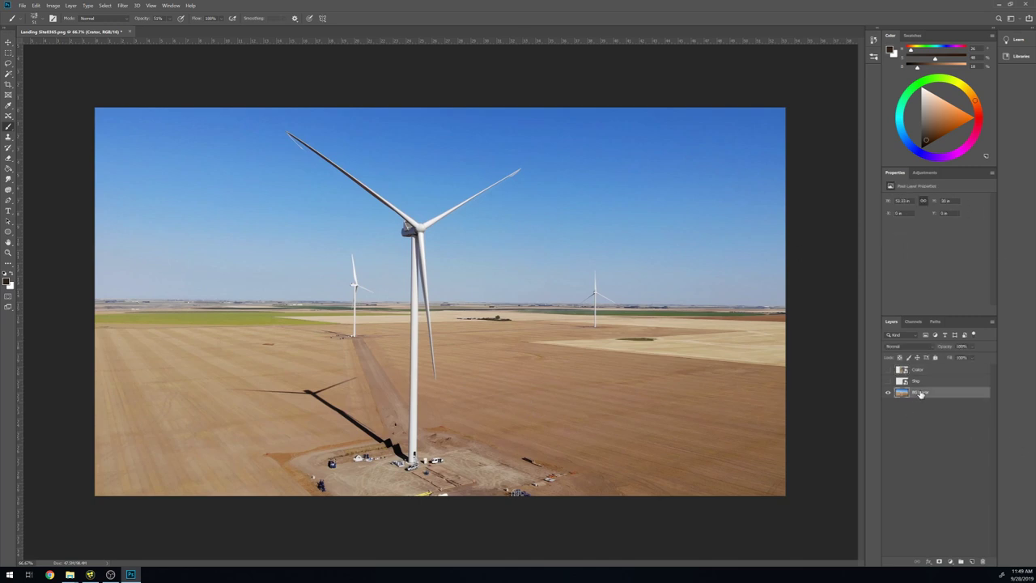
click(888, 381)
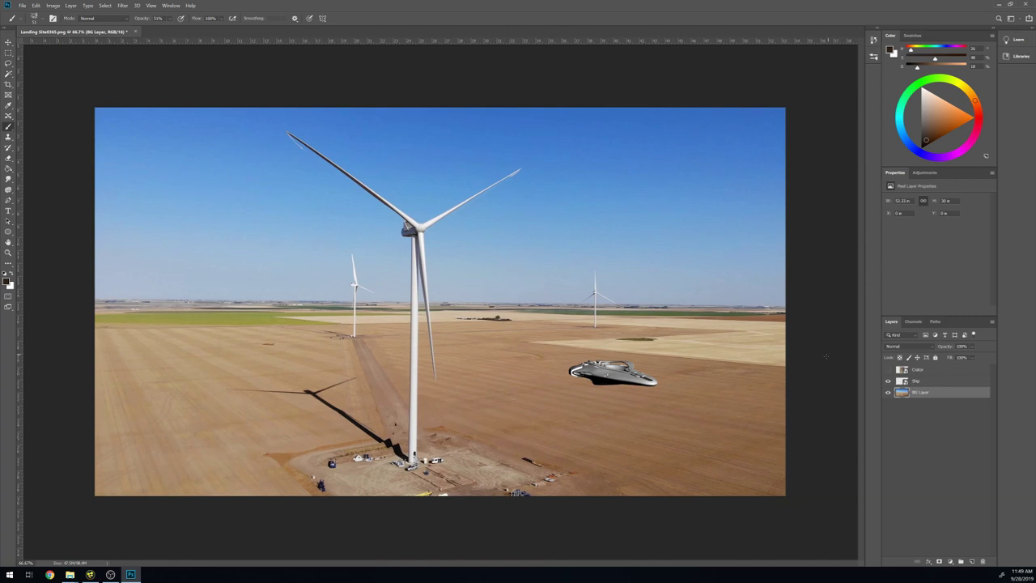
click(889, 370)
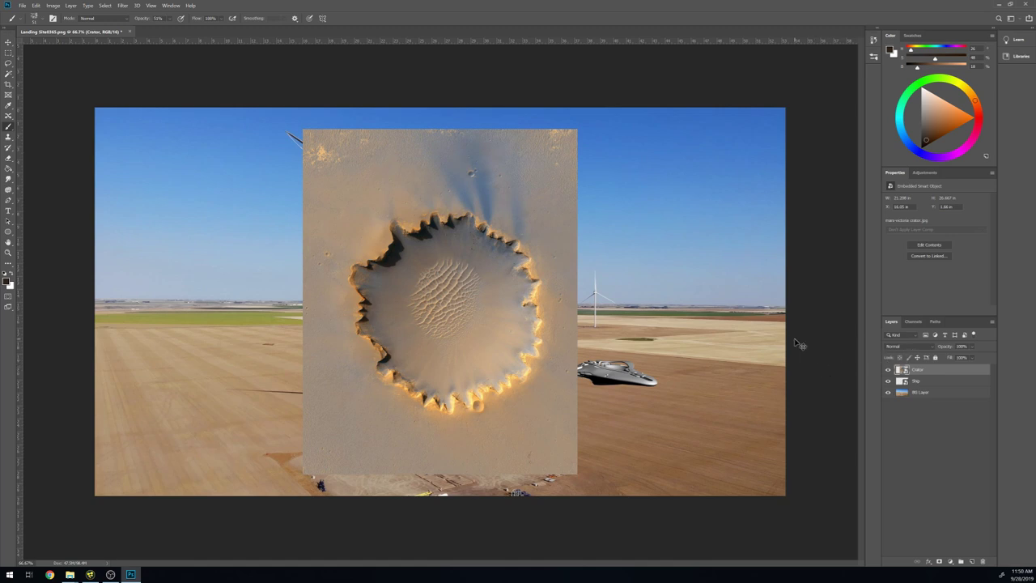
- Fully desaturate the Crater layer with Hue/Saturation at -100
key(ctrl+u)
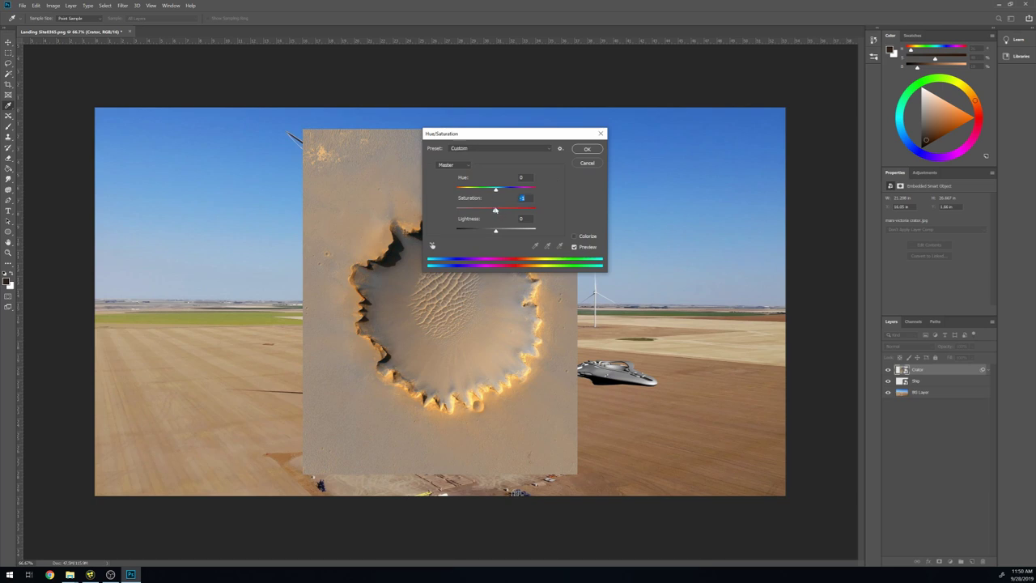
drag(496, 209, 455, 210)
click(588, 150)
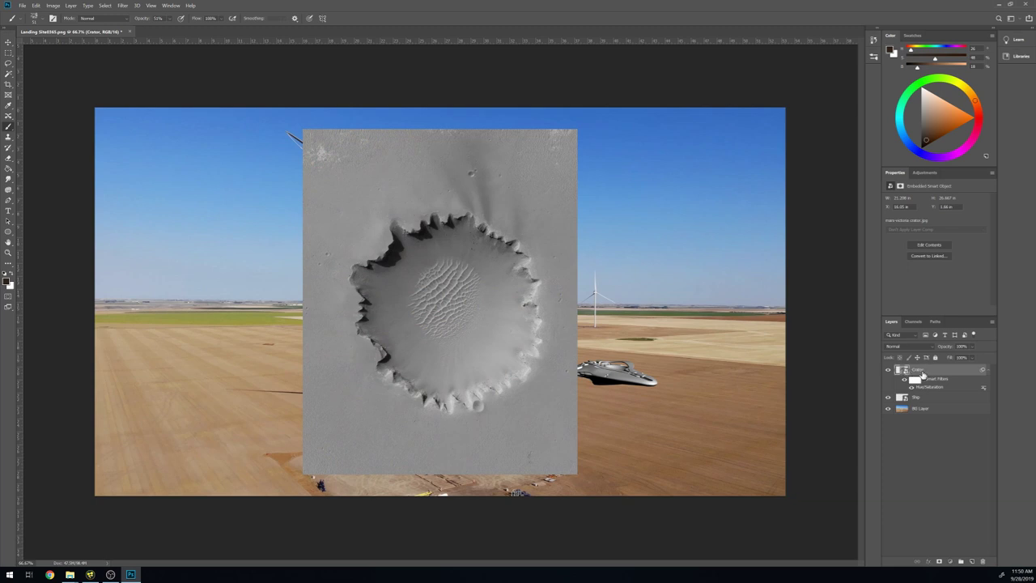
- Rasterize the Crater layer into a pixel layer and switch to the Move tool
right_click(921, 373)
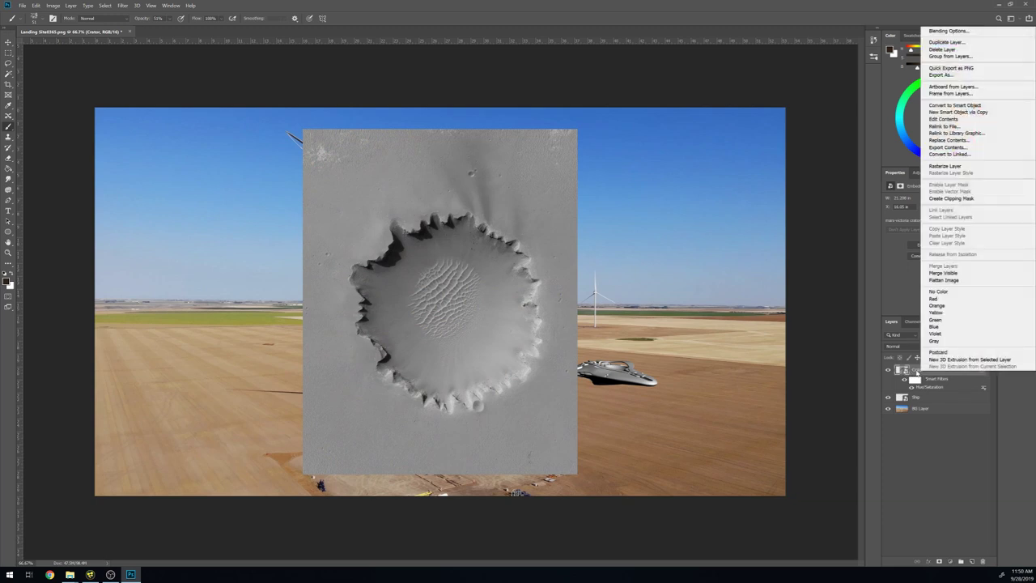
click(933, 166)
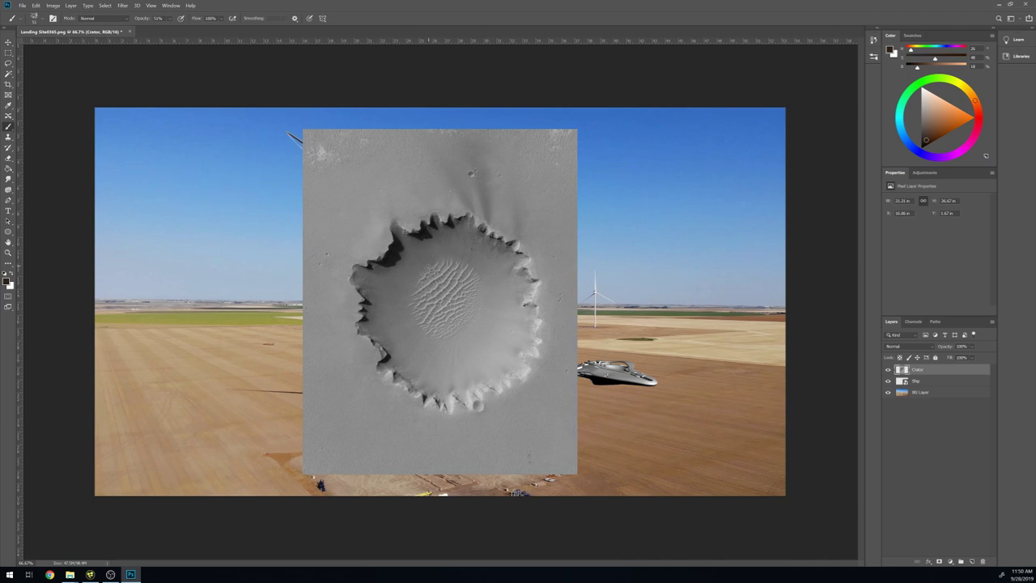
key(v)
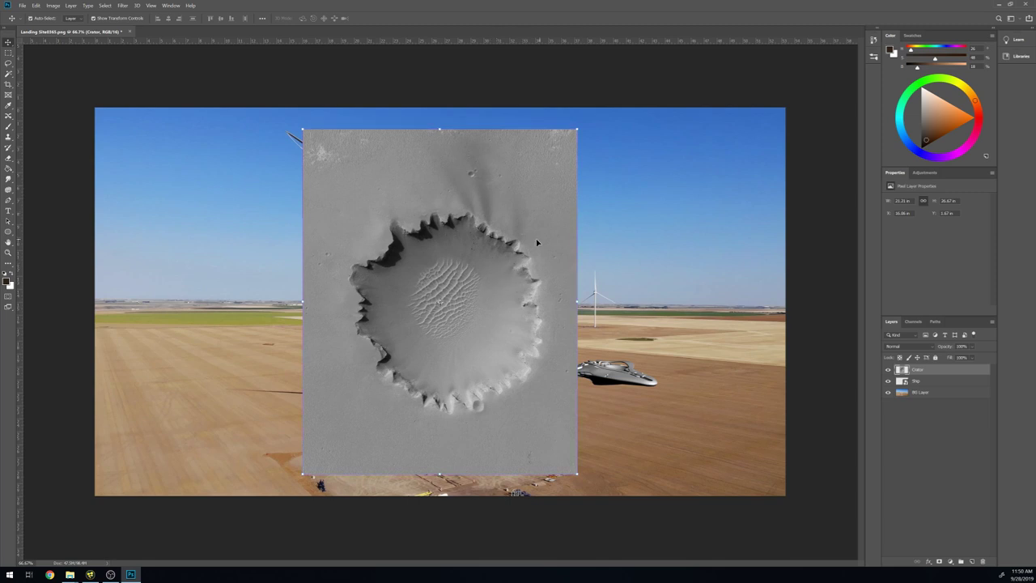
- Shrink the crater to about 45%, place it right of the turbine, and set Multiply blending
click(439, 127)
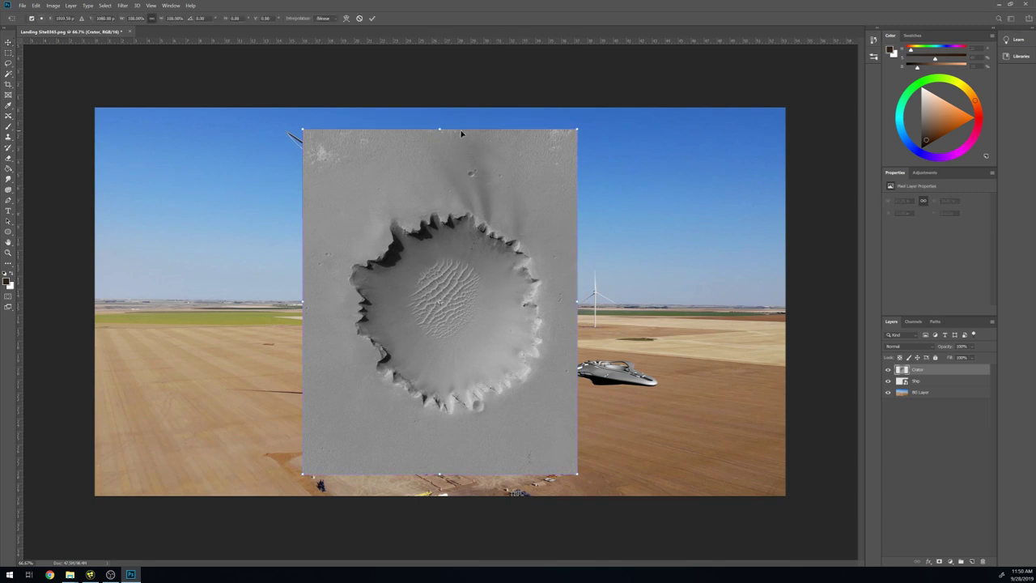
drag(580, 127, 427, 320)
drag(397, 370, 603, 346)
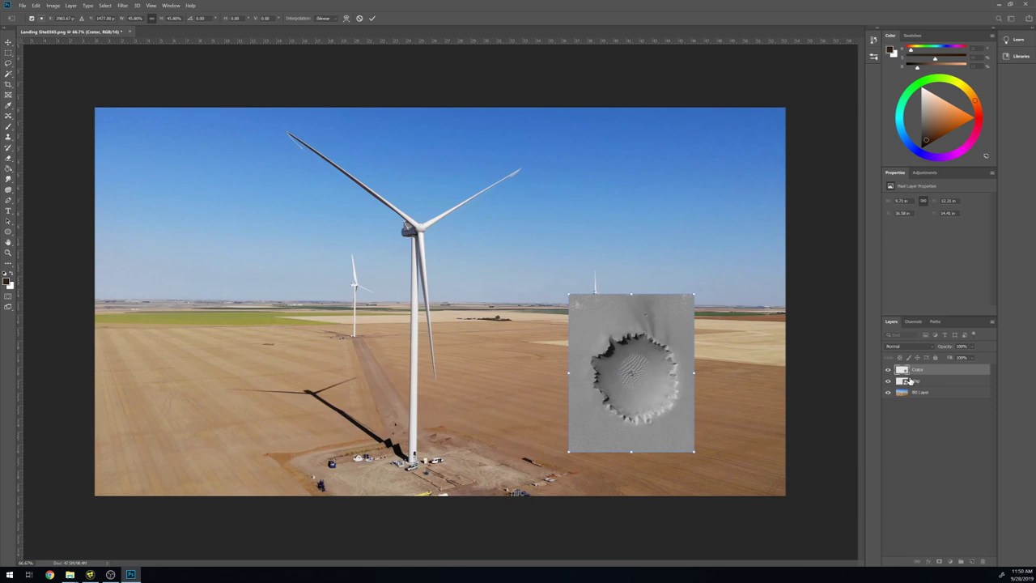
drag(910, 380, 910, 366)
click(907, 345)
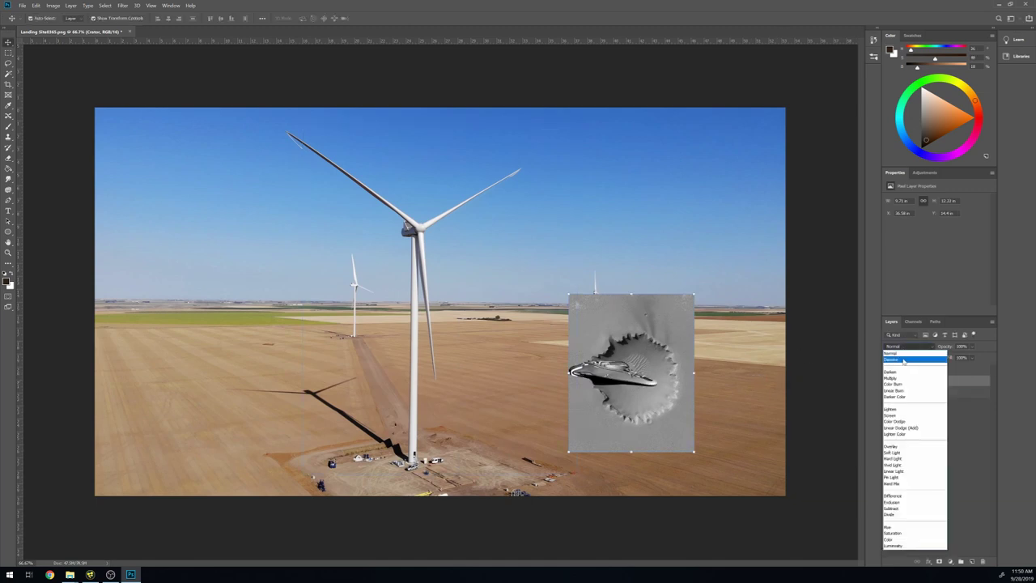
click(892, 378)
scroll(566, 296, up, 2)
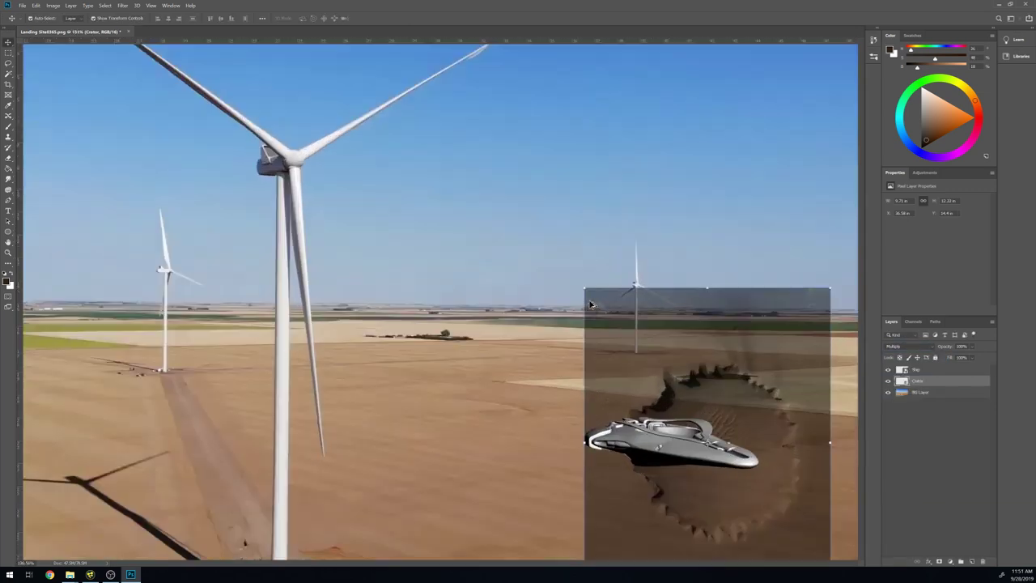
drag(591, 304, 362, 251)
- Reshape the crater flatter and wider beneath the spaceship, then hide the Ship layer
key(ctrl+t)
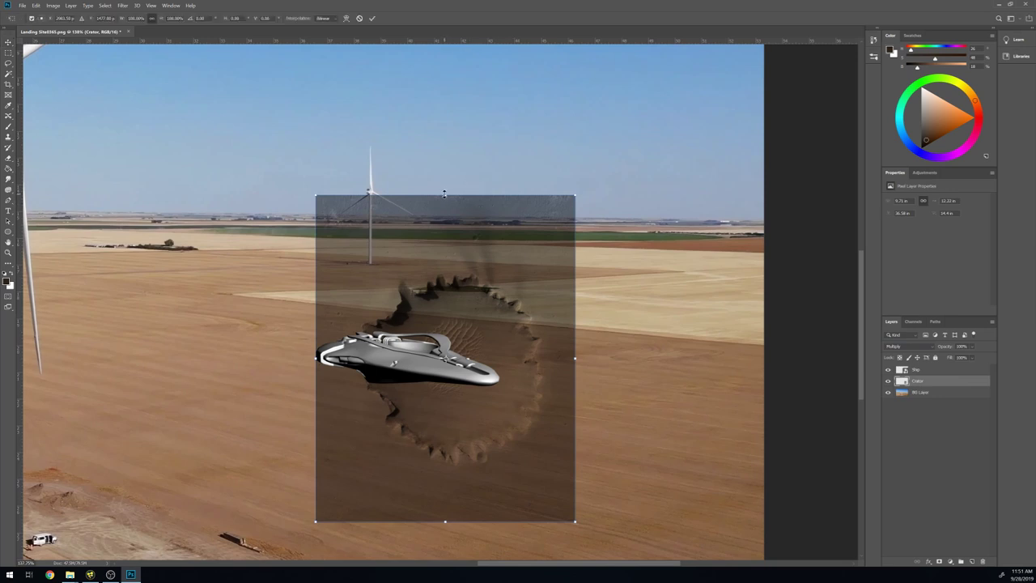
drag(446, 196, 438, 394)
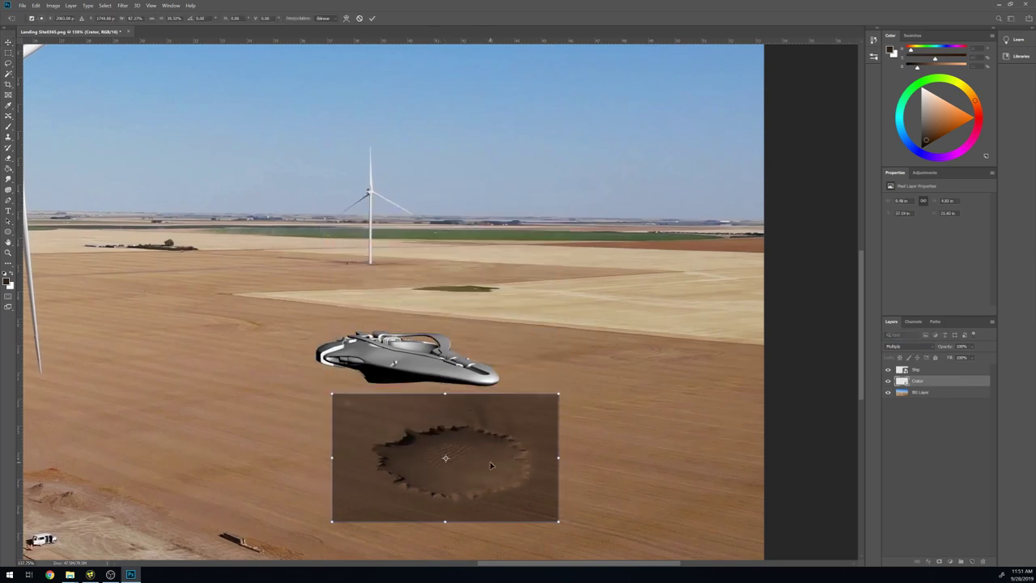
drag(445, 457, 386, 383)
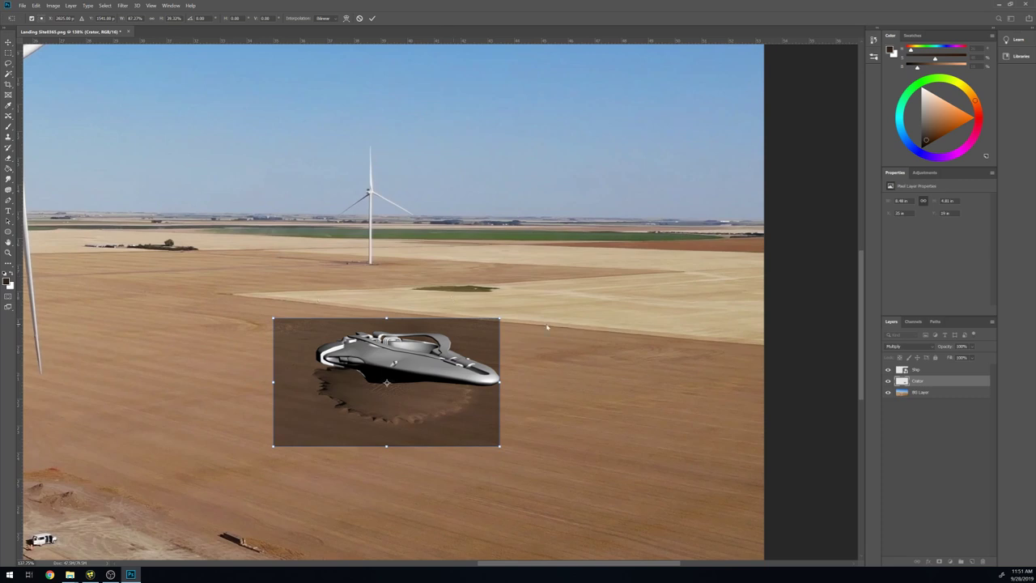
drag(504, 395, 549, 400)
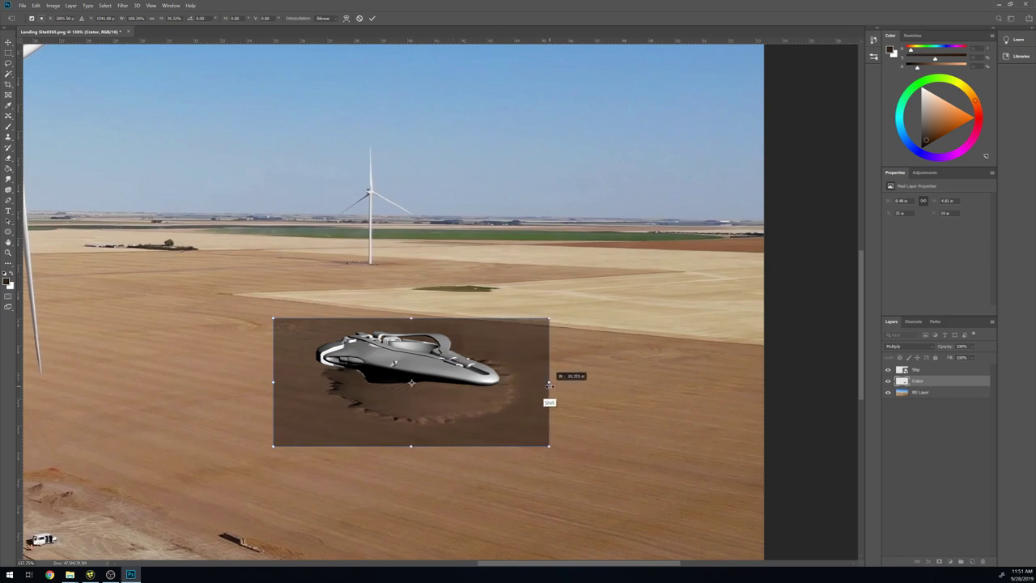
drag(410, 318, 409, 307)
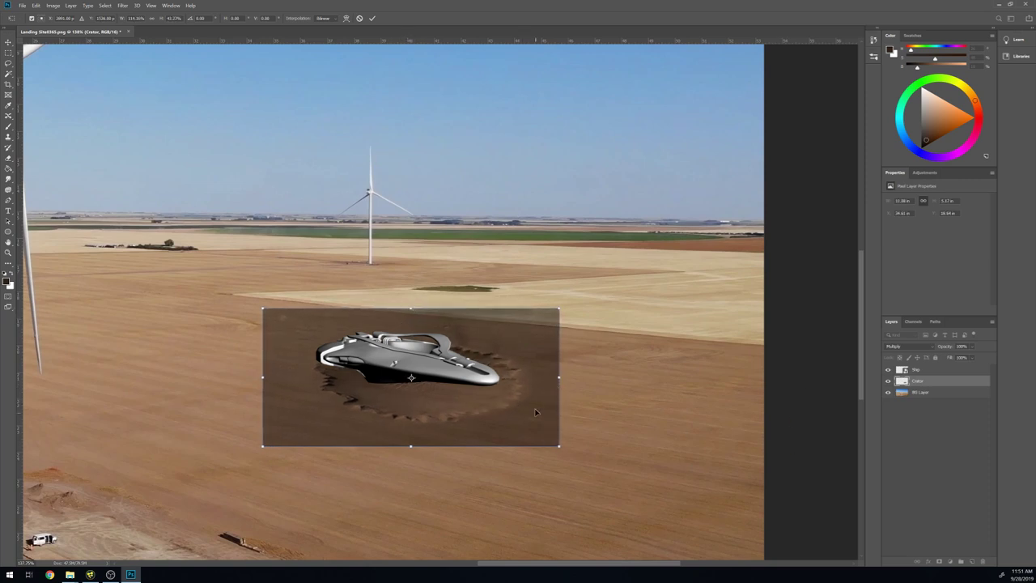
key(Return)
click(888, 370)
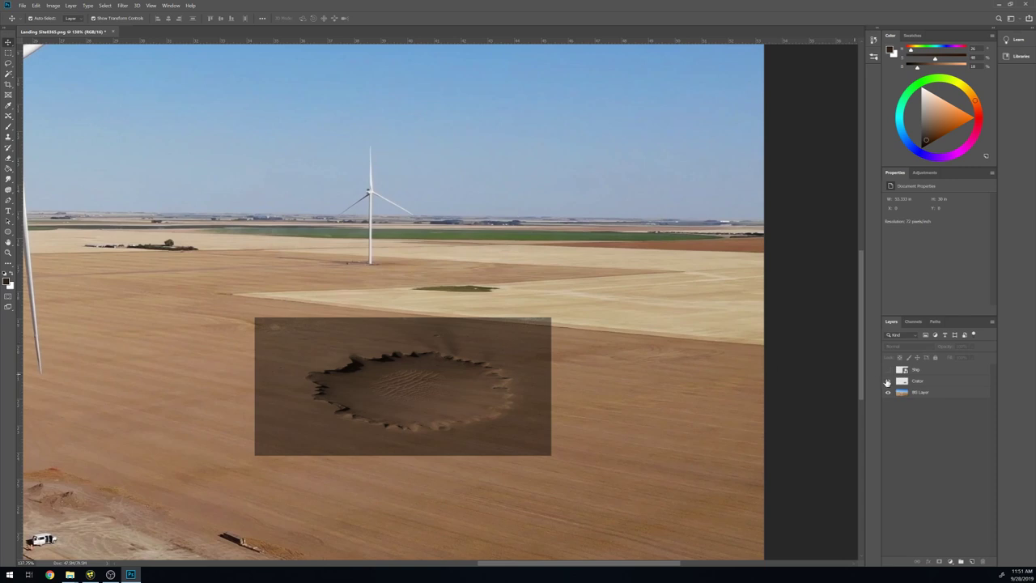
- Flip the Crater layer horizontally and nudge it right under the ship
click(912, 383)
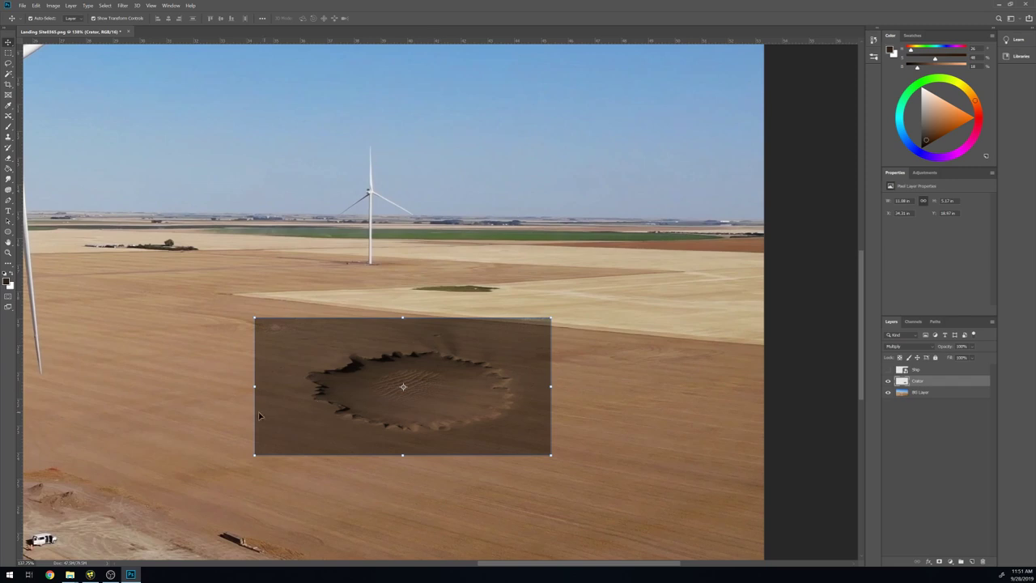
click(889, 370)
key(ctrl+t)
right_click(503, 414)
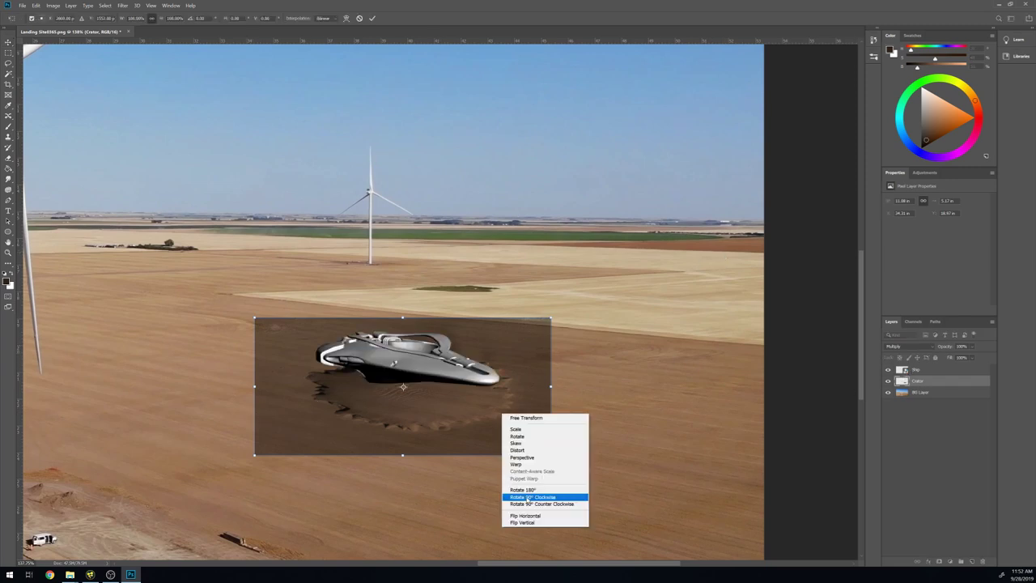
click(533, 517)
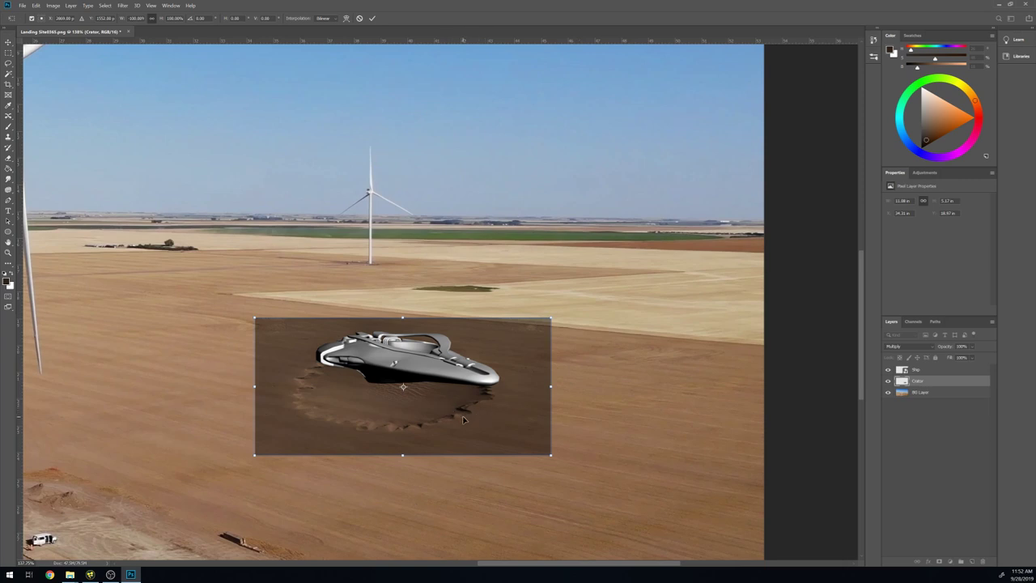
drag(464, 419, 493, 415)
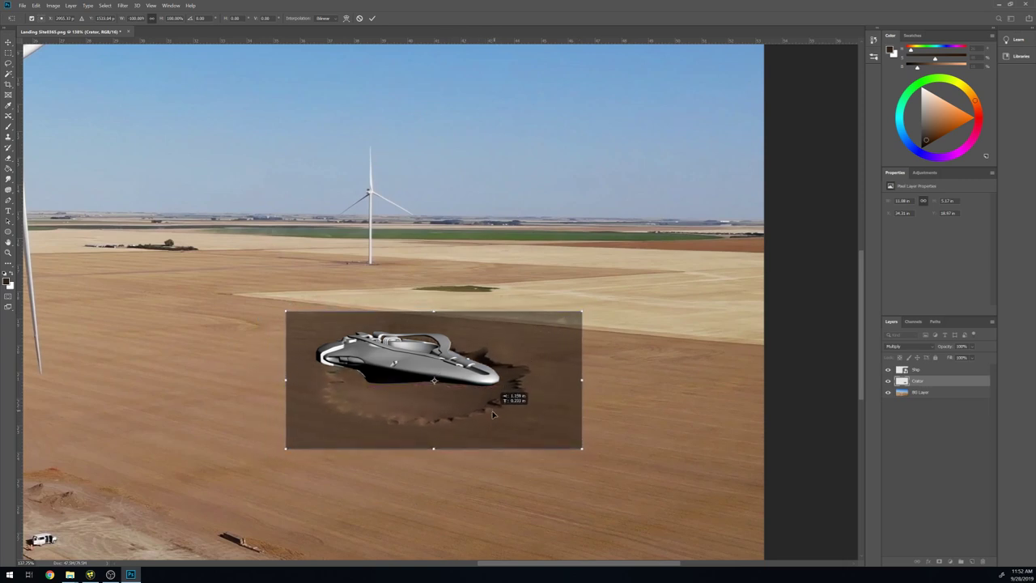
drag(493, 415, 488, 414)
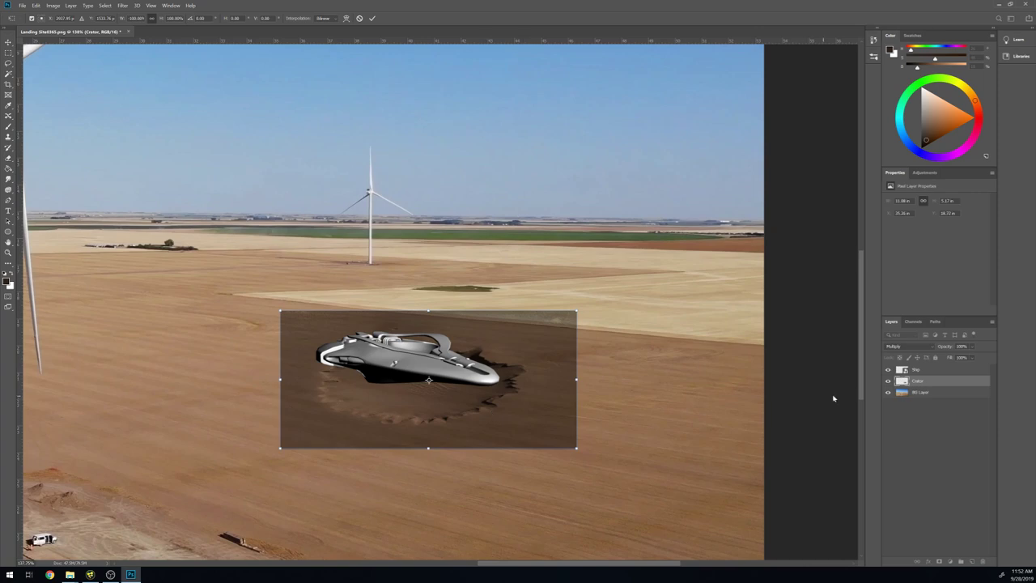
click(888, 381)
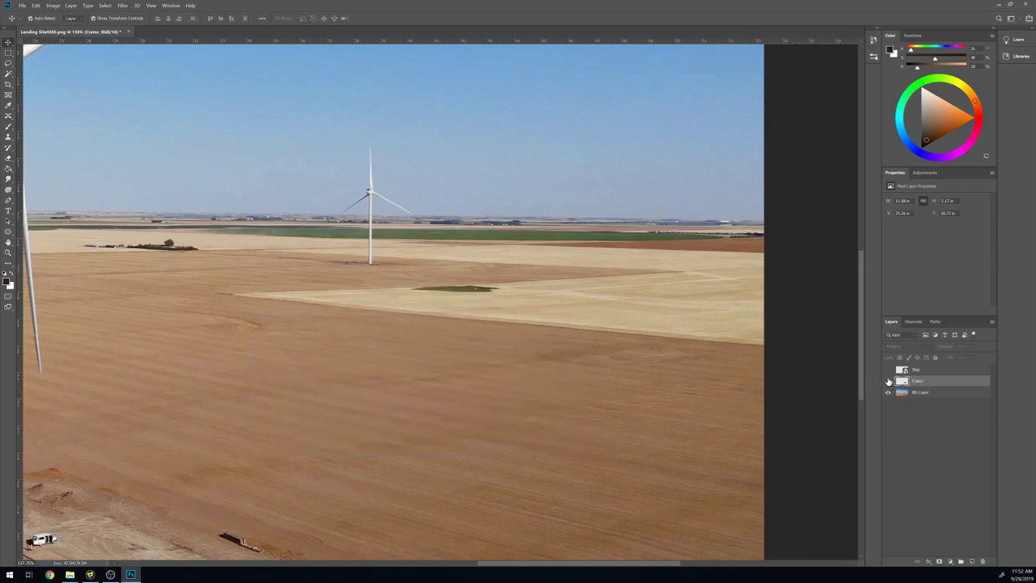
- Hide the Ship and BG Layer so only the grey crater shows
click(889, 380)
click(888, 392)
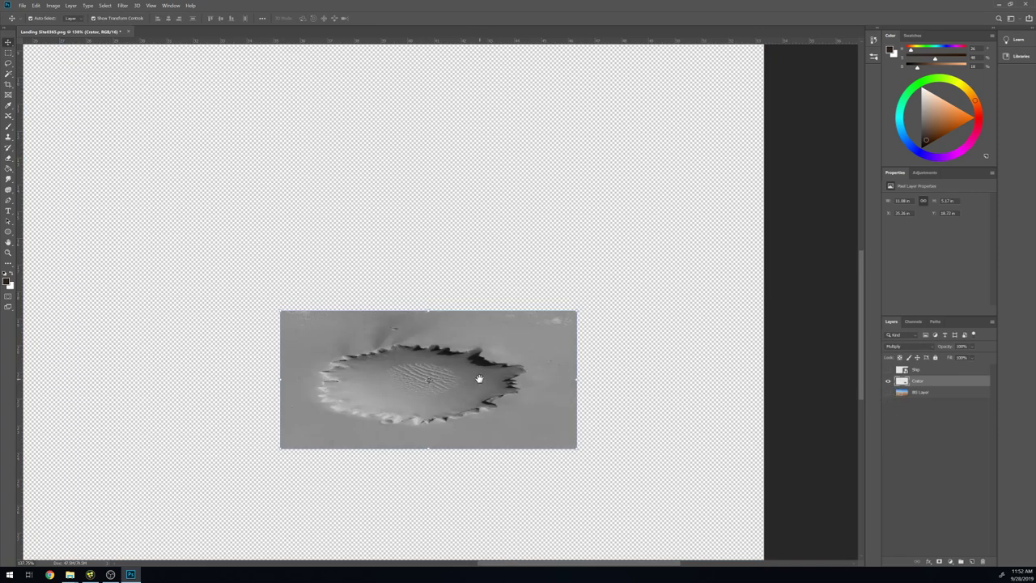
scroll(479, 379, up, 1)
- Lasso-select the dune field inside the crater
scroll(421, 364, up, 3)
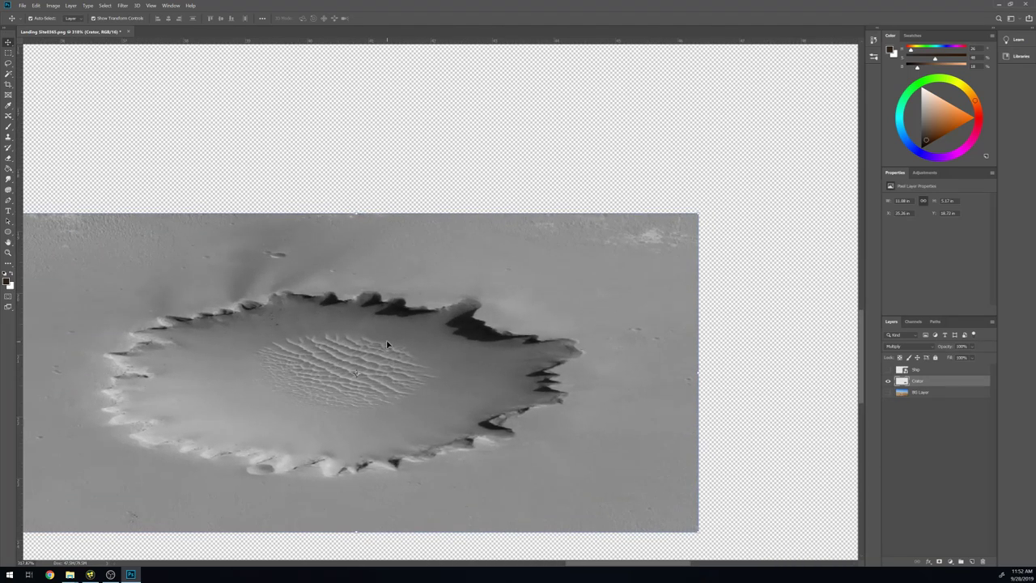
key(l)
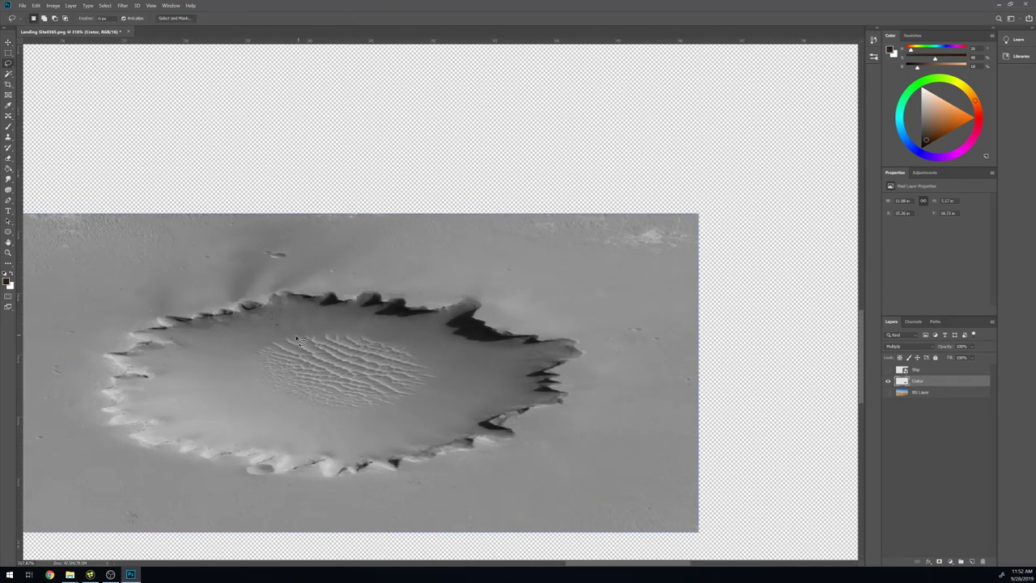
drag(327, 329, 243, 367)
drag(306, 416, 411, 411)
drag(441, 376, 340, 325)
- Content-Aware Fill the dunes onto a new Normal layer, merge it into Crater, and deselect
click(23, 6)
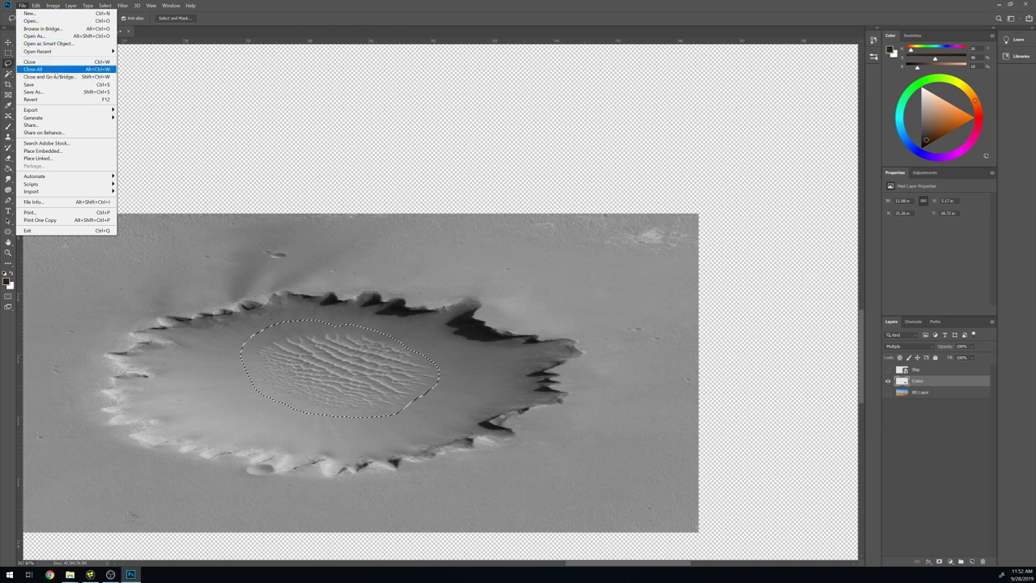
mouse_move(35, 5)
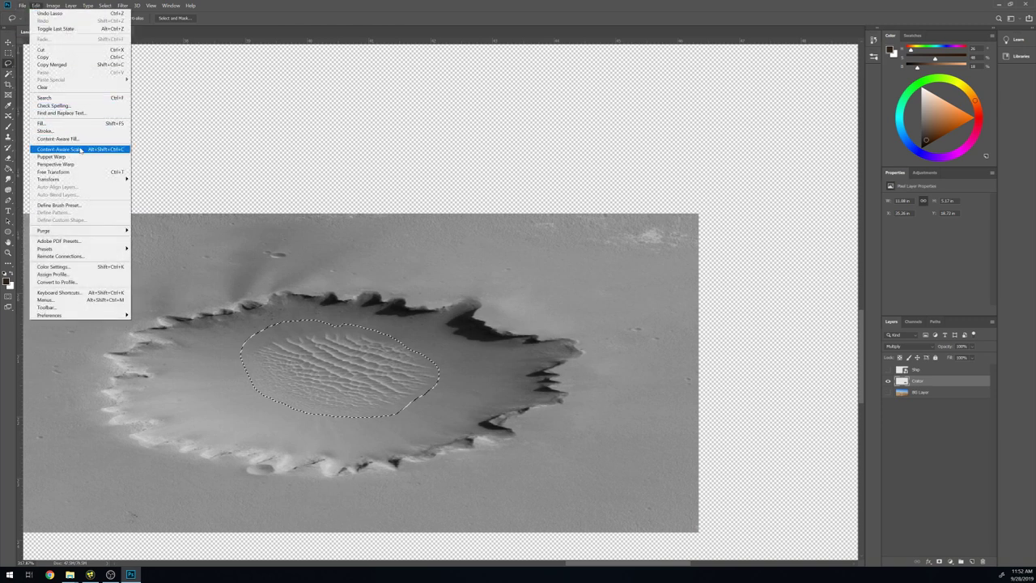
click(77, 139)
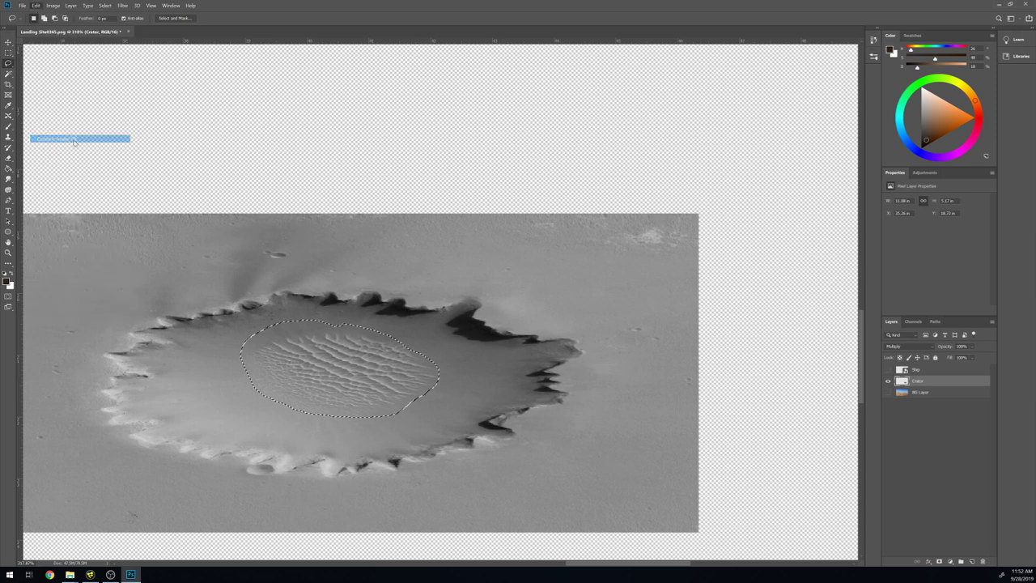
key(Return)
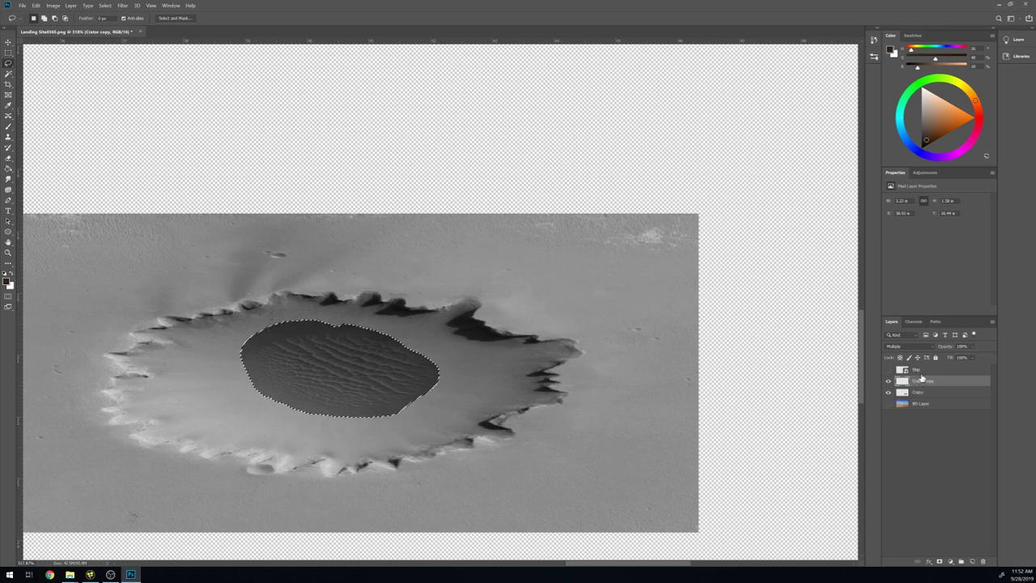
click(910, 346)
click(910, 353)
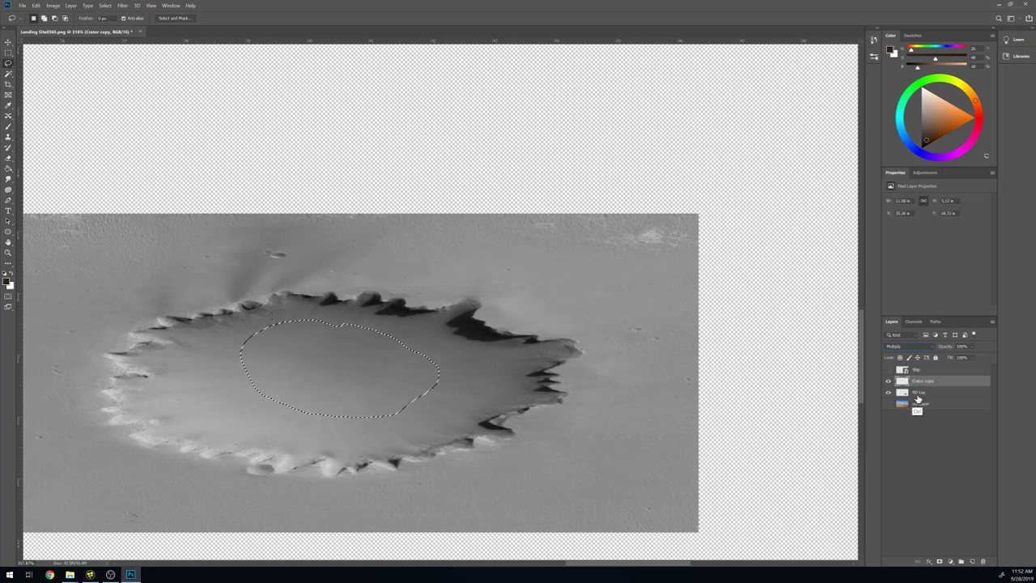
key(ctrl+e)
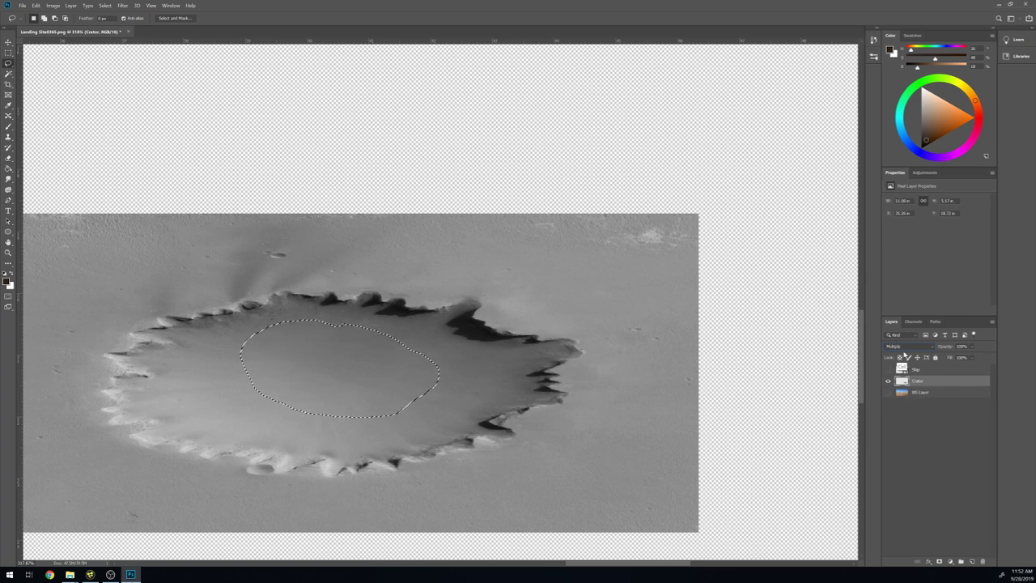
key(ctrl+d)
scroll(405, 308, down, 3)
scroll(486, 278, left, 2)
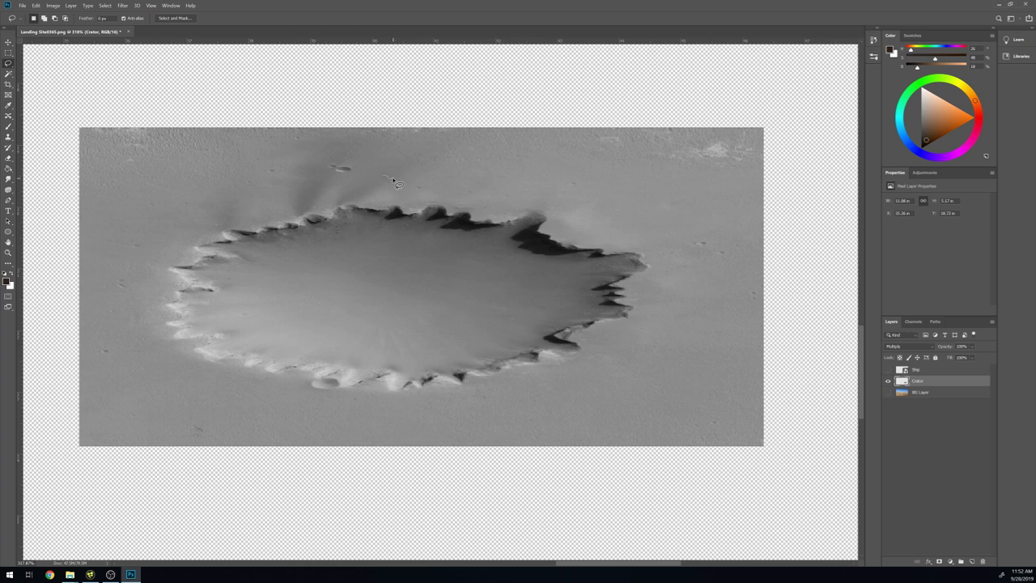
- Mask the Crater layer to a rough lasso oval around its rim
mouse_move(393, 178)
mouse_down()
mouse_move(323, 173)
mouse_move(199, 202)
mouse_move(141, 245)
mouse_up()
mouse_move(163, 384)
mouse_down()
mouse_move(394, 426)
mouse_move(560, 415)
mouse_move(677, 362)
mouse_up()
mouse_move(694, 279)
mouse_down()
mouse_move(609, 207)
mouse_move(407, 167)
mouse_up()
click(939, 562)
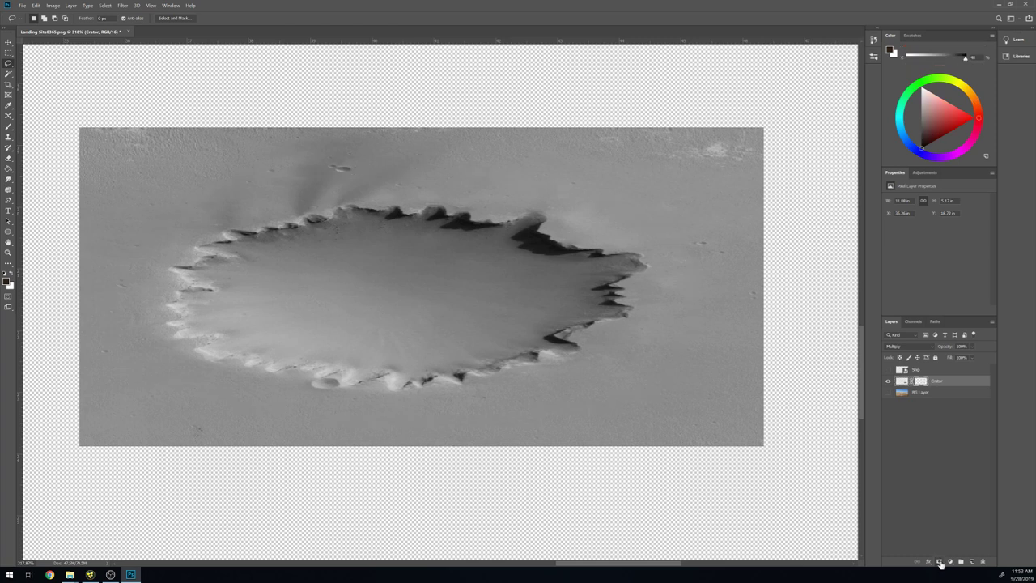
- Show the background layer again and heavily feather the crater mask's edge
click(888, 392)
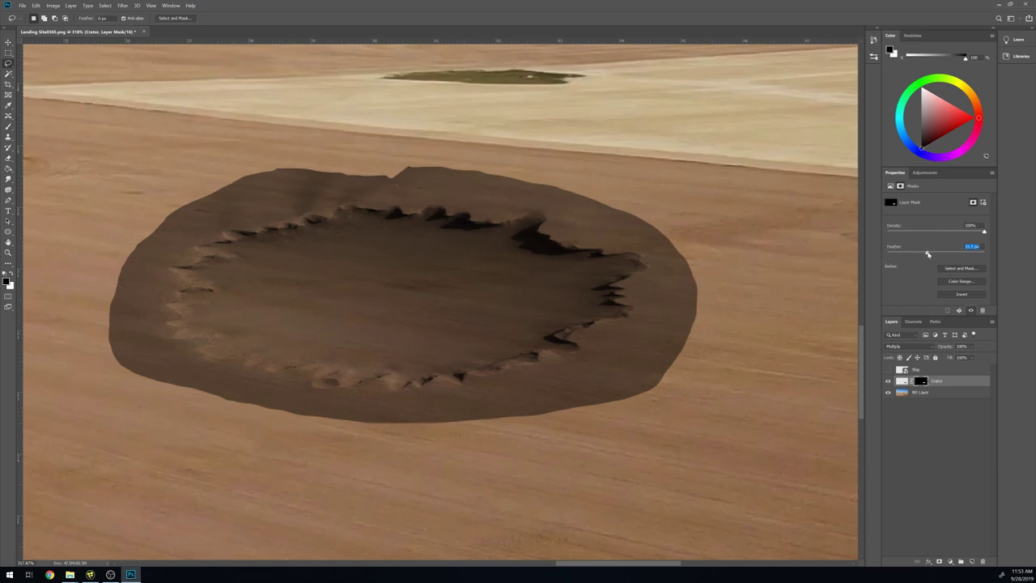
drag(928, 254, 932, 255)
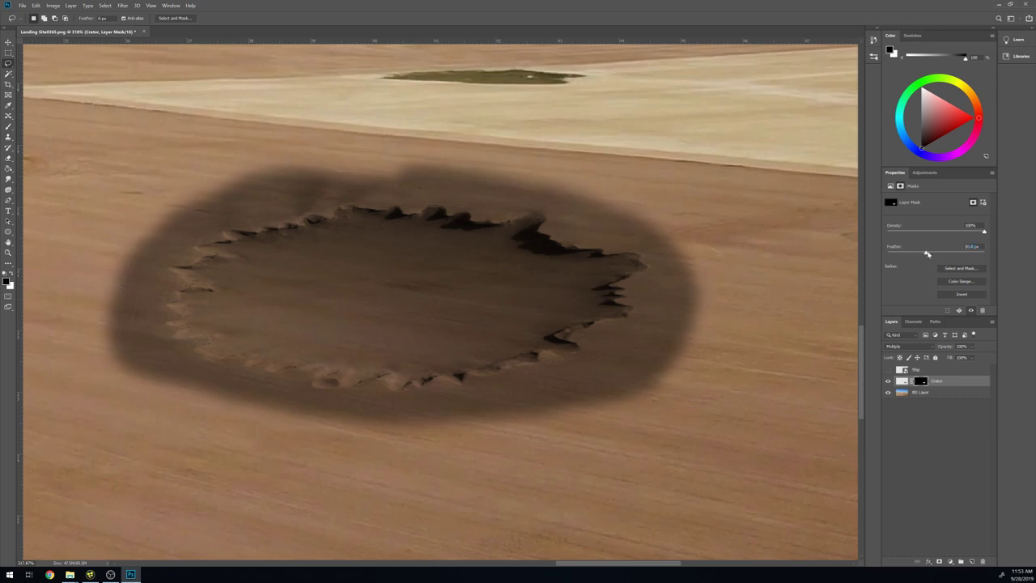
drag(951, 255, 928, 253)
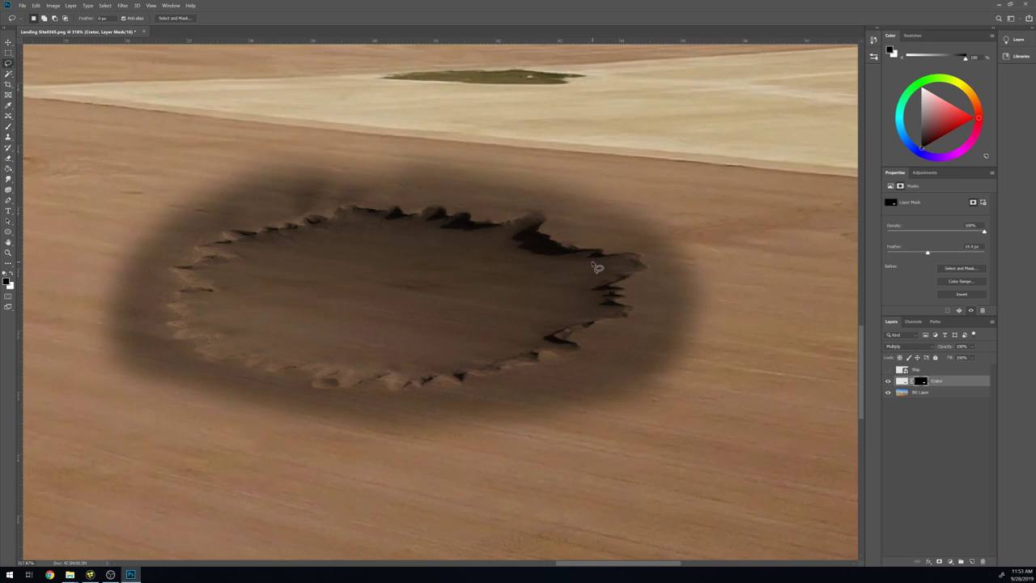
scroll(518, 261, down, 3)
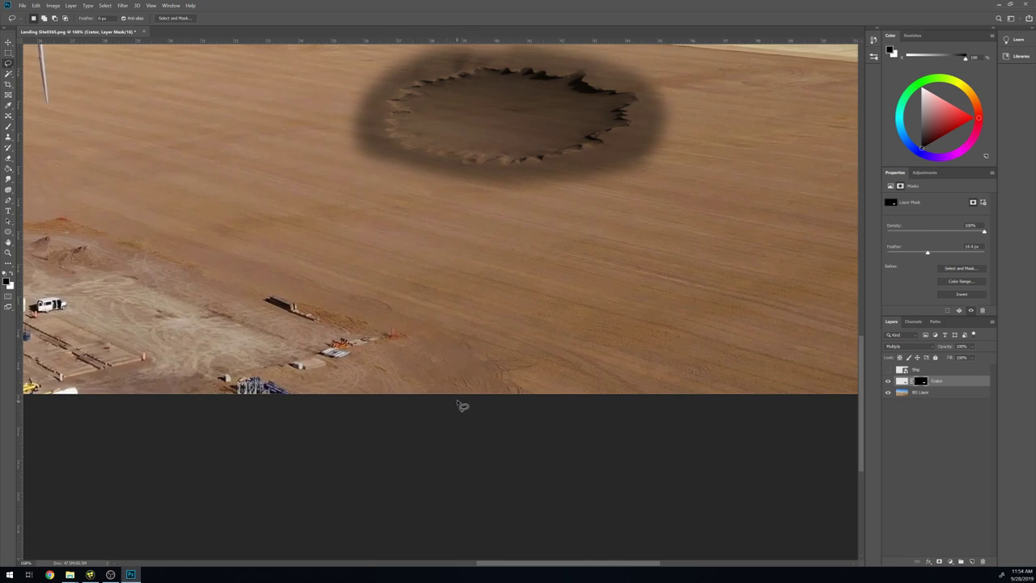
- On BG Layer, lasso a patch of plain field beside the work-site equipment
scroll(343, 400, left, 5)
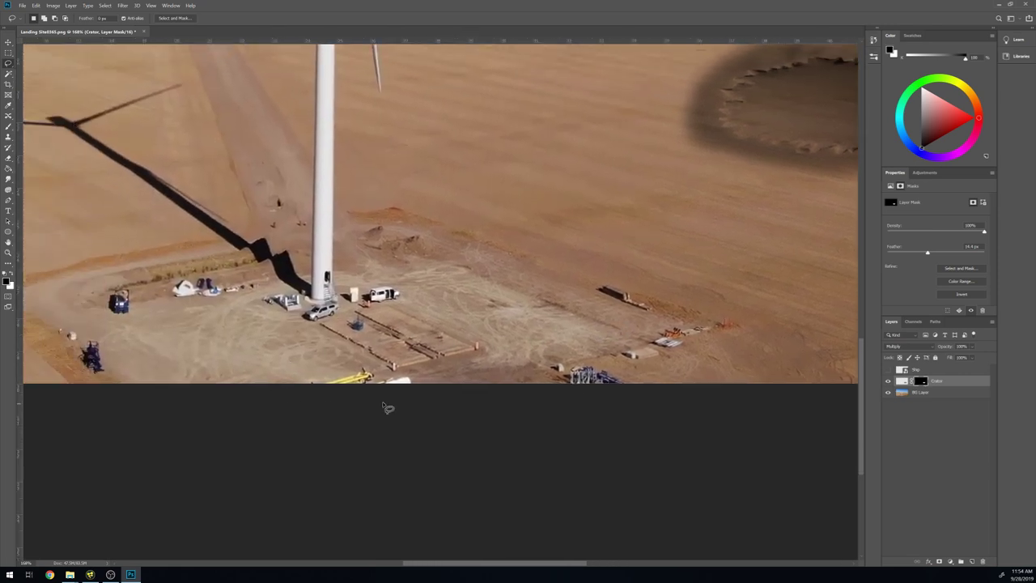
scroll(669, 320, right, 5)
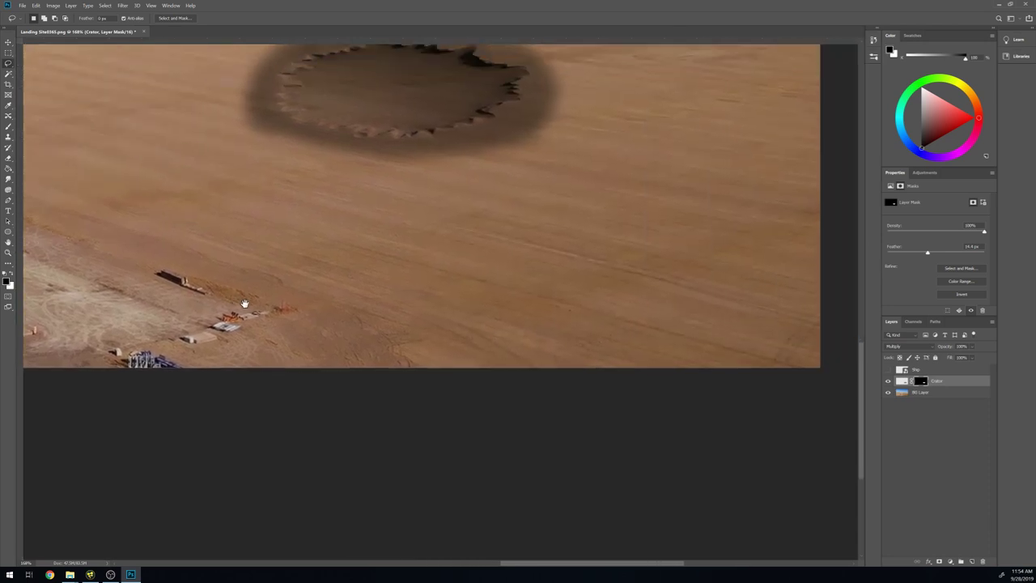
scroll(669, 321, up, 1)
click(910, 393)
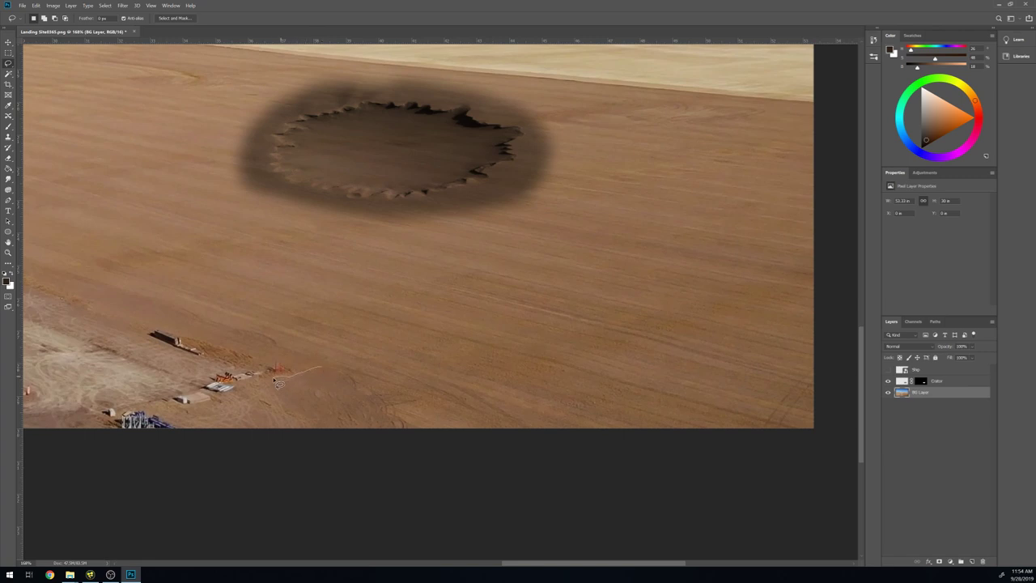
drag(219, 418, 396, 410)
drag(352, 375, 230, 426)
scroll(486, 336, up, 2)
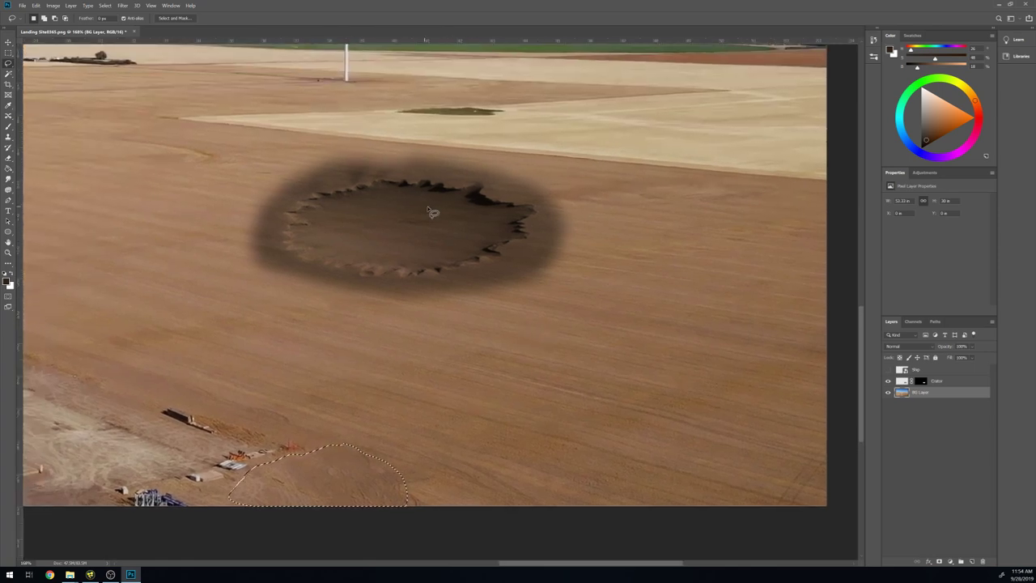
- Copy the field patch to Layer 1, move it onto the crater and squash it vertically
key(ctrl+j)
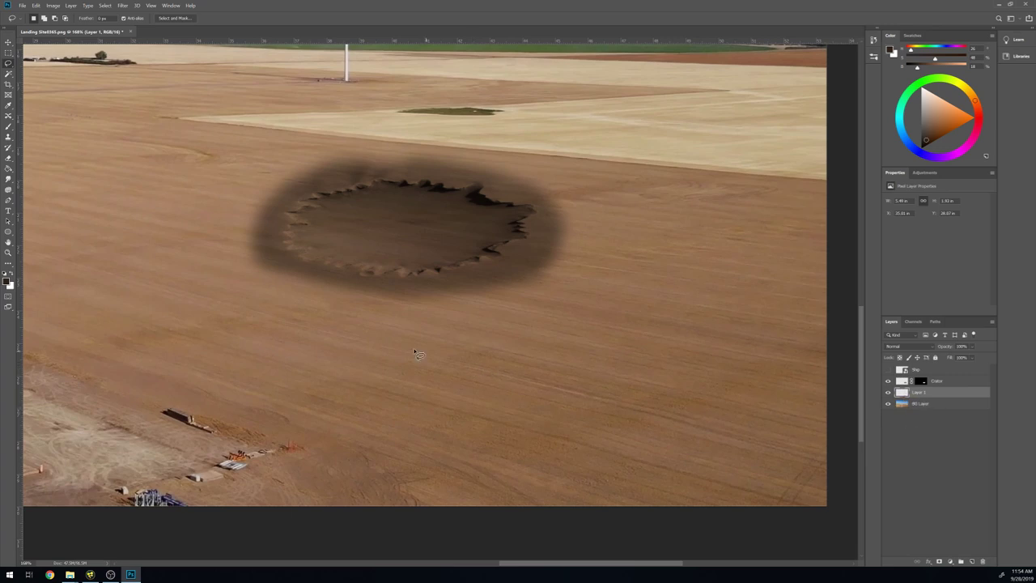
key(v)
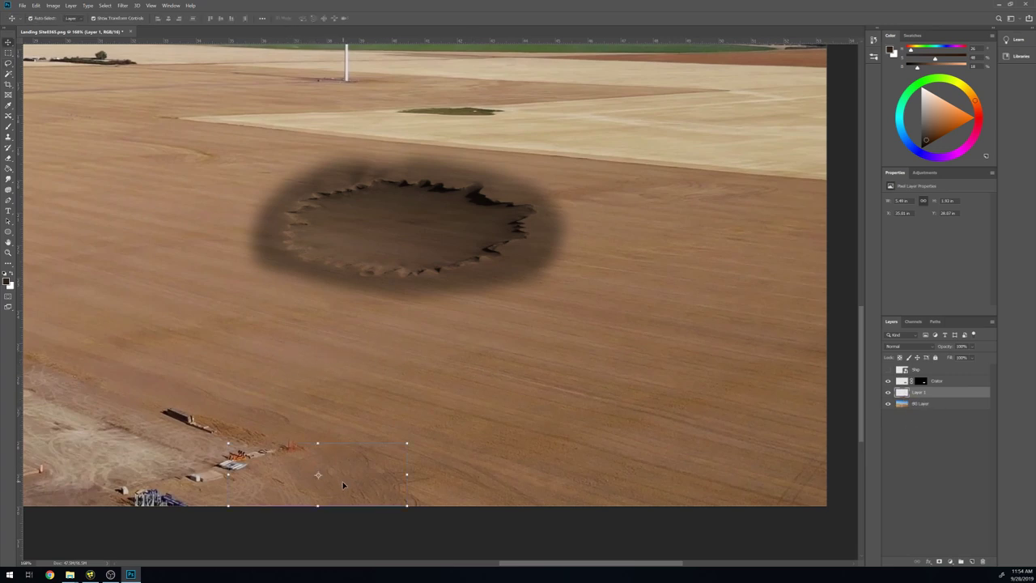
drag(342, 485, 383, 205)
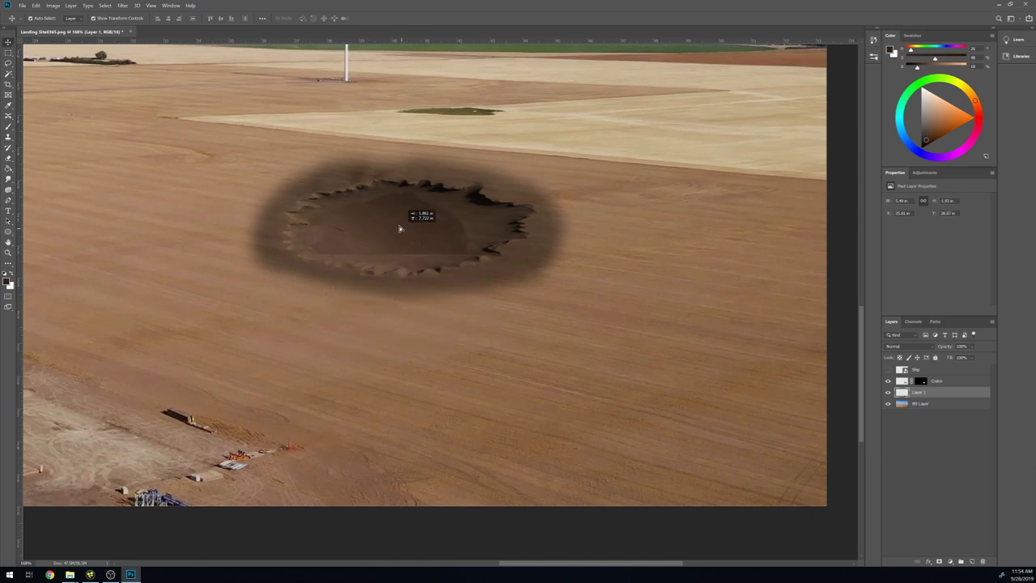
drag(382, 206, 379, 202)
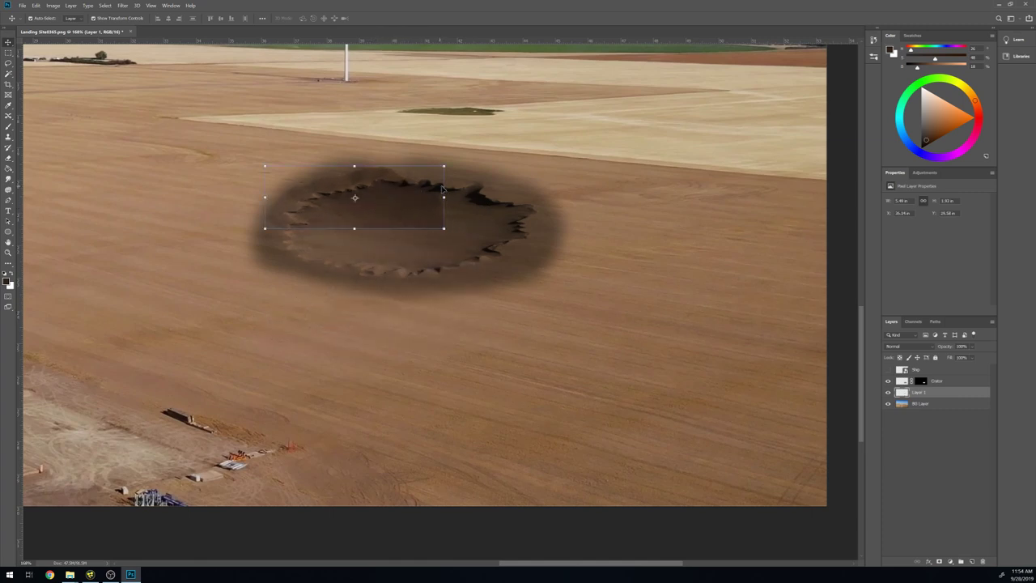
click(356, 165)
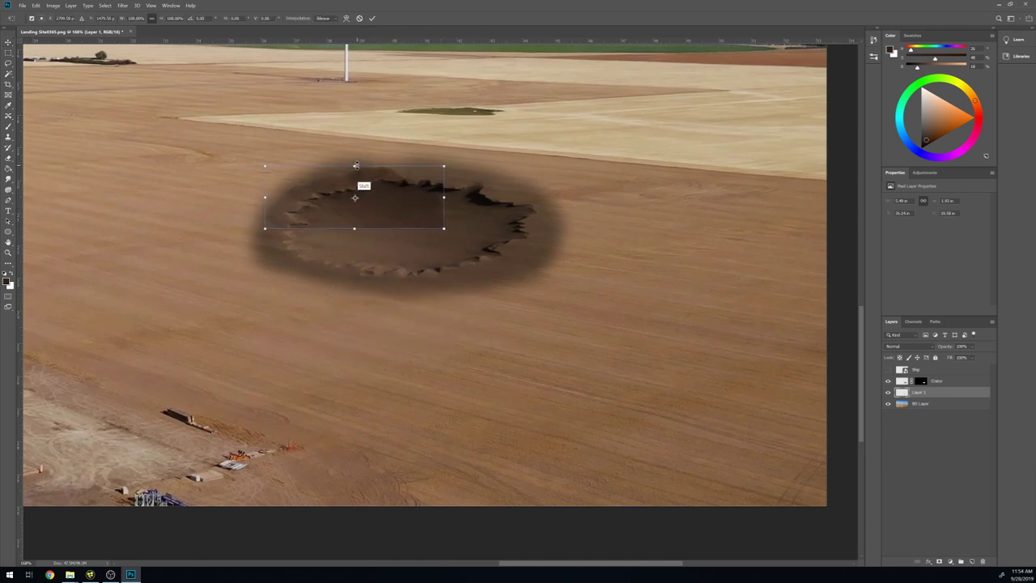
mouse_move(356, 165)
mouse_down()
mouse_move(356, 199)
mouse_move(387, 189)
mouse_up()
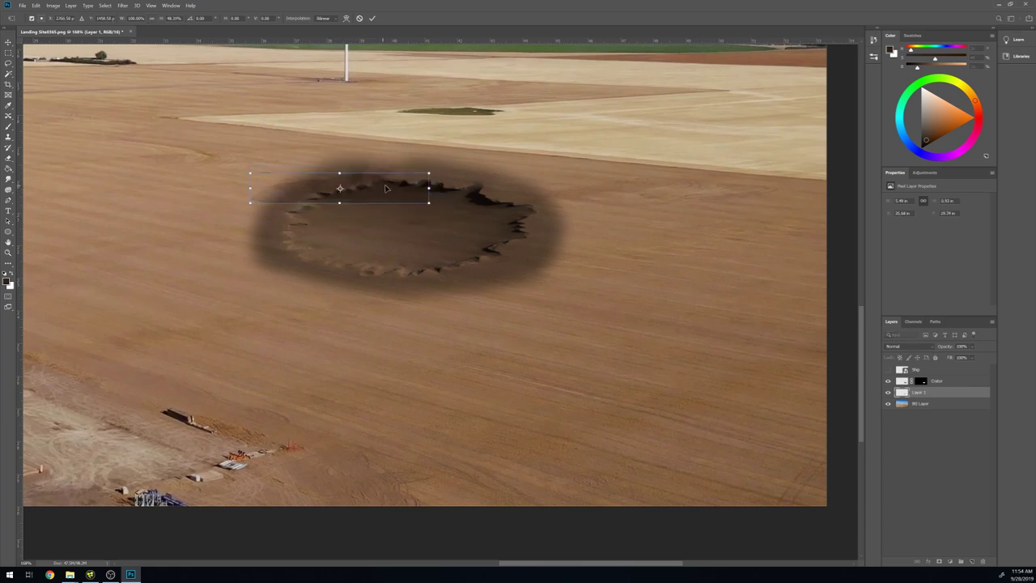
mouse_move(397, 195)
mouse_down()
mouse_move(406, 186)
mouse_move(370, 177)
mouse_up()
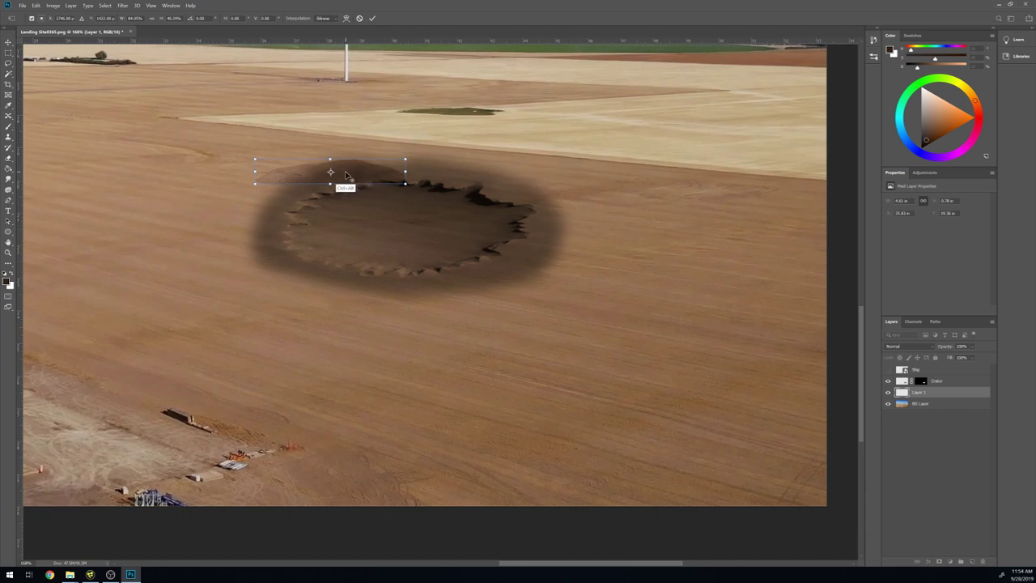
drag(351, 175, 373, 175)
key(Return)
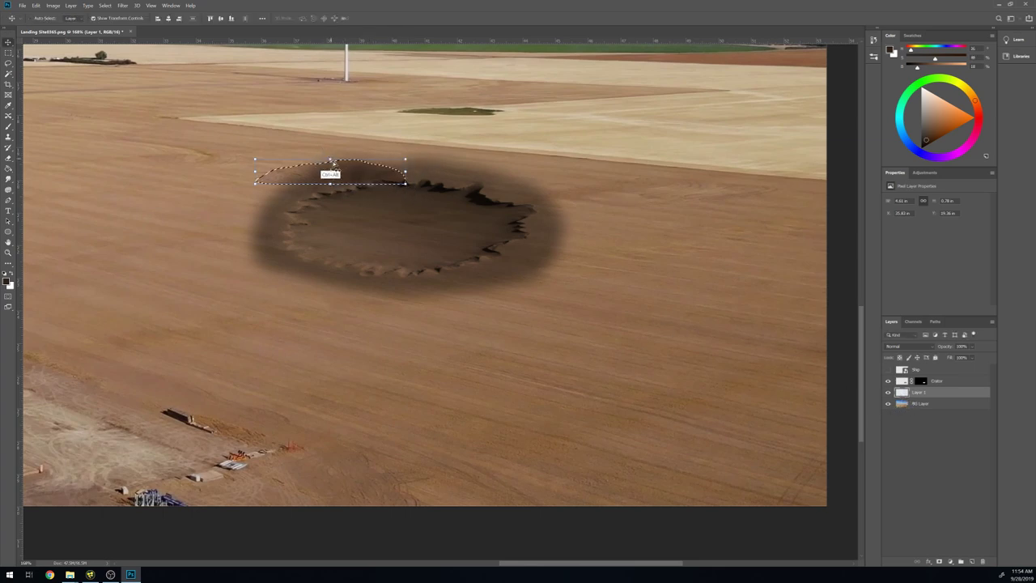
- Duplicate the squashed patch over the crater's right, lower, left, middle and upper-right areas
drag(350, 175, 508, 193)
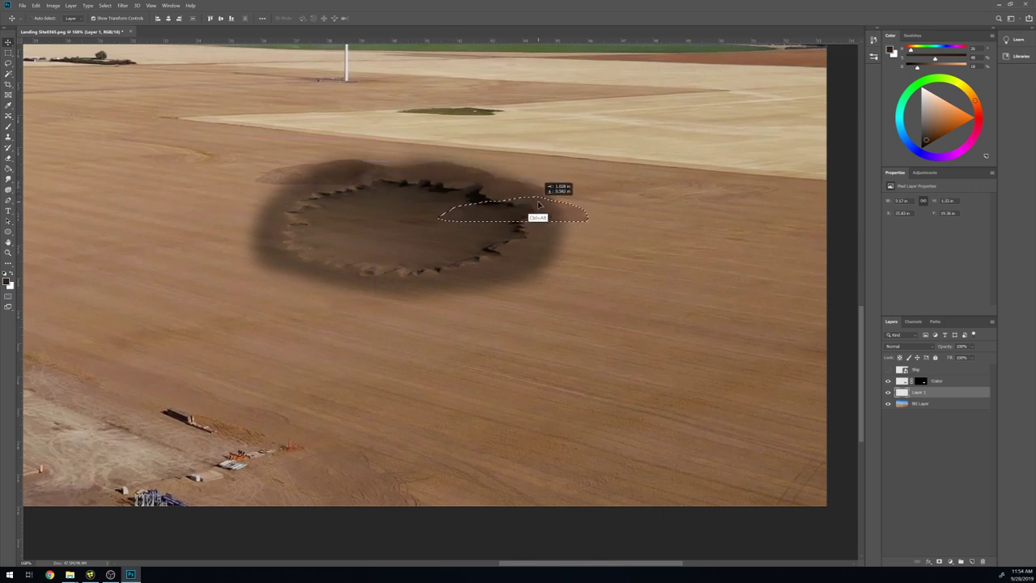
mouse_move(507, 194)
mouse_down()
mouse_move(554, 213)
mouse_move(534, 242)
mouse_up()
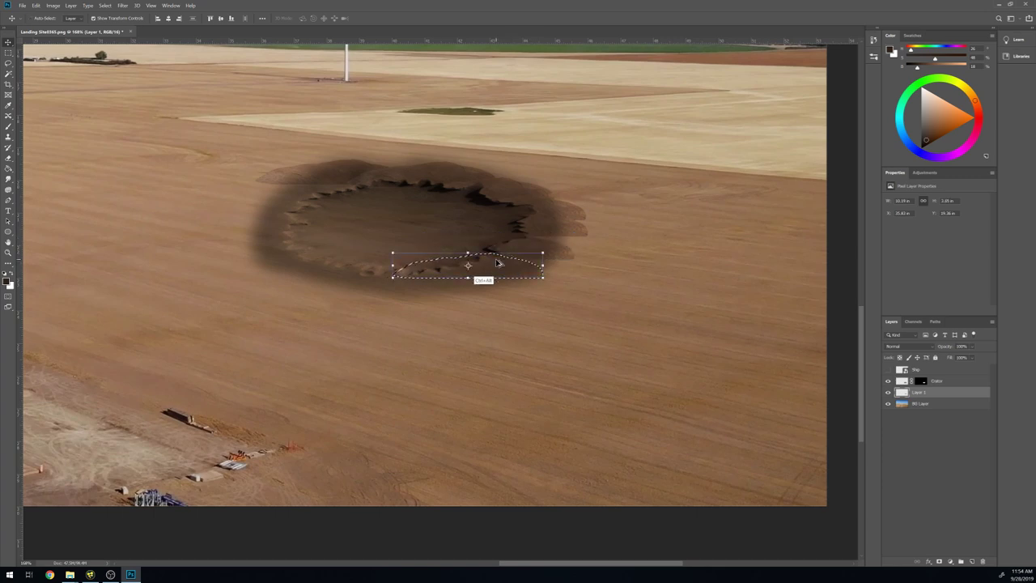
mouse_move(535, 242)
mouse_down()
mouse_move(456, 275)
mouse_move(355, 248)
mouse_up()
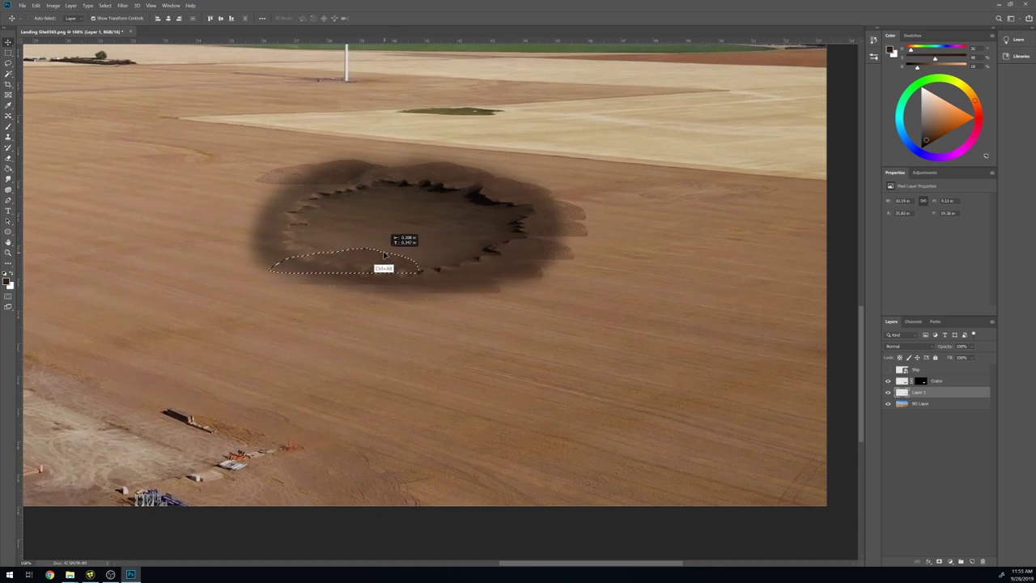
mouse_move(355, 249)
mouse_down()
mouse_move(315, 234)
mouse_move(328, 196)
mouse_up()
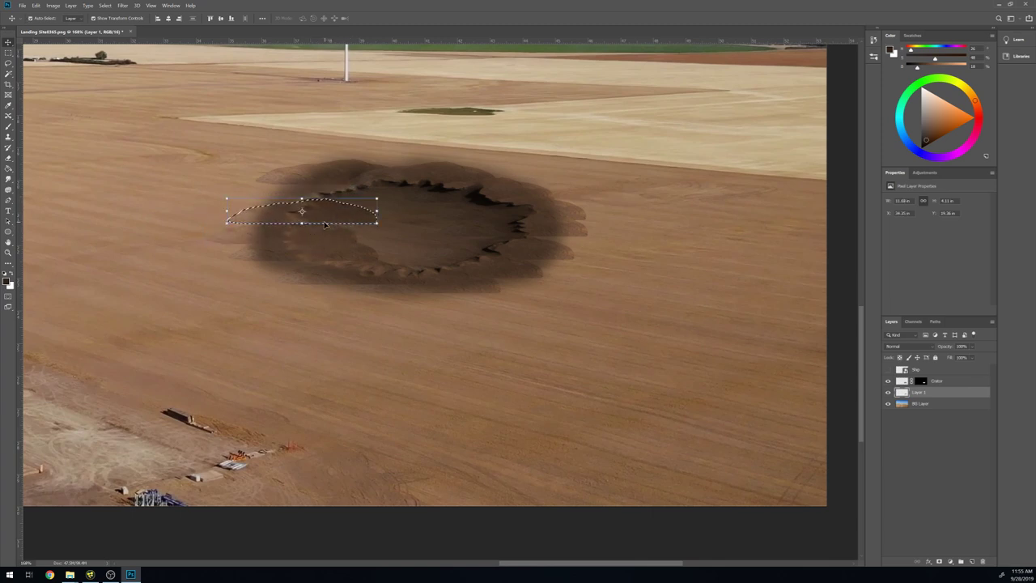
mouse_move(327, 196)
mouse_down()
mouse_move(394, 196)
mouse_move(399, 220)
mouse_move(431, 247)
mouse_up()
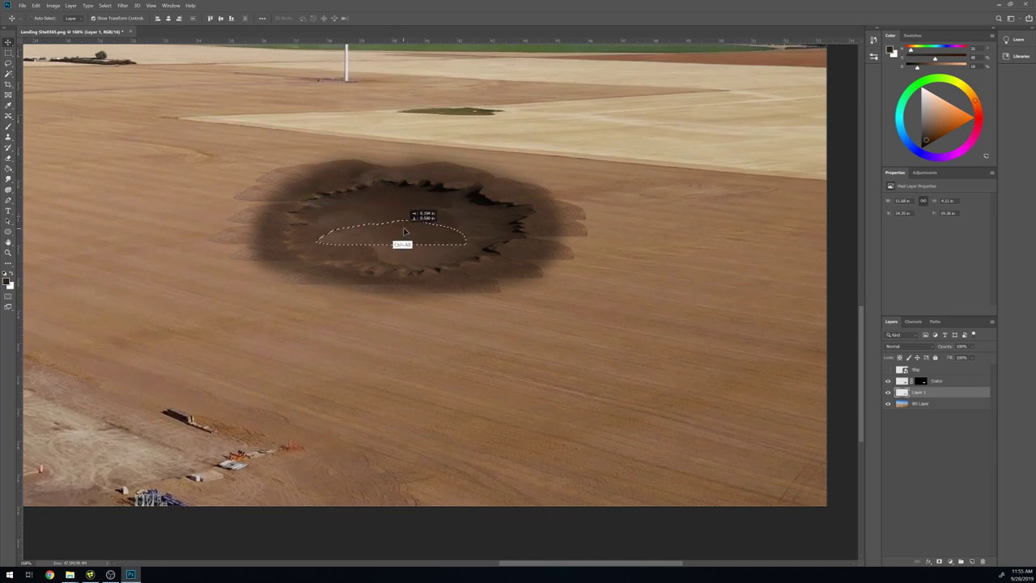
mouse_move(431, 247)
mouse_down()
mouse_move(451, 254)
mouse_move(479, 233)
mouse_move(481, 212)
mouse_up()
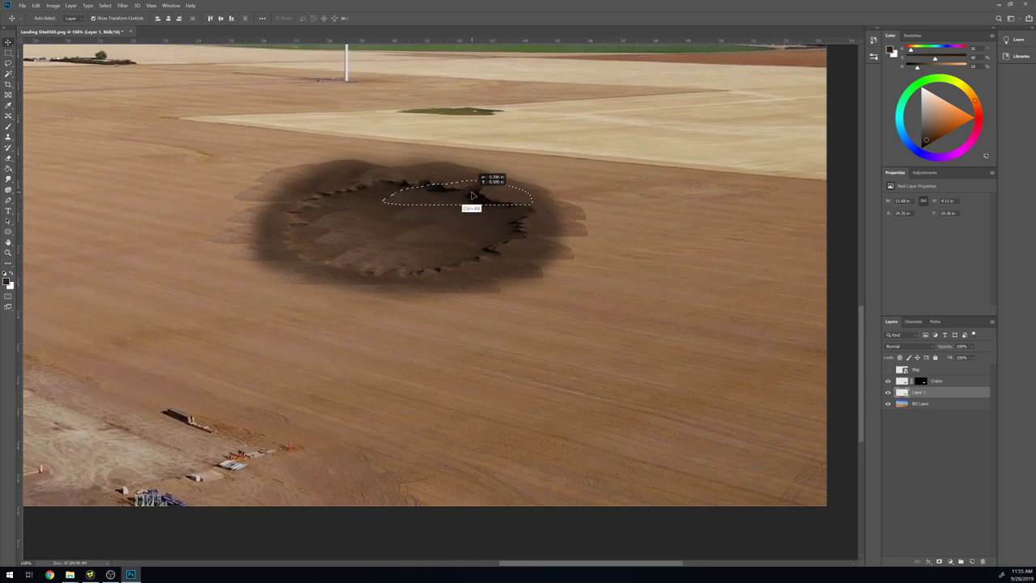
- Solo Layer 1 and zoom in on the ground patches
click(889, 392)
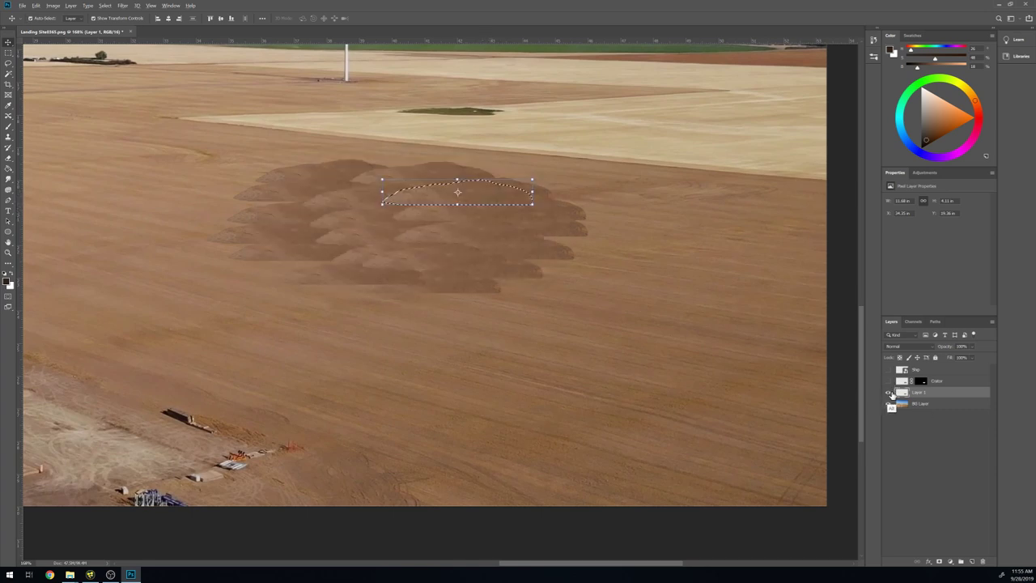
scroll(486, 320, up, 3)
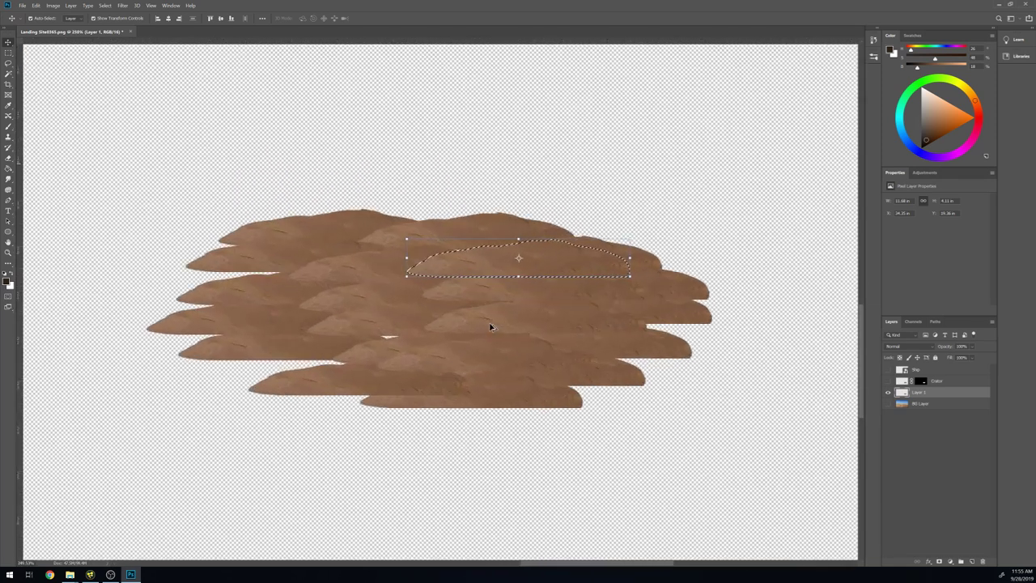
scroll(486, 312, up, 1)
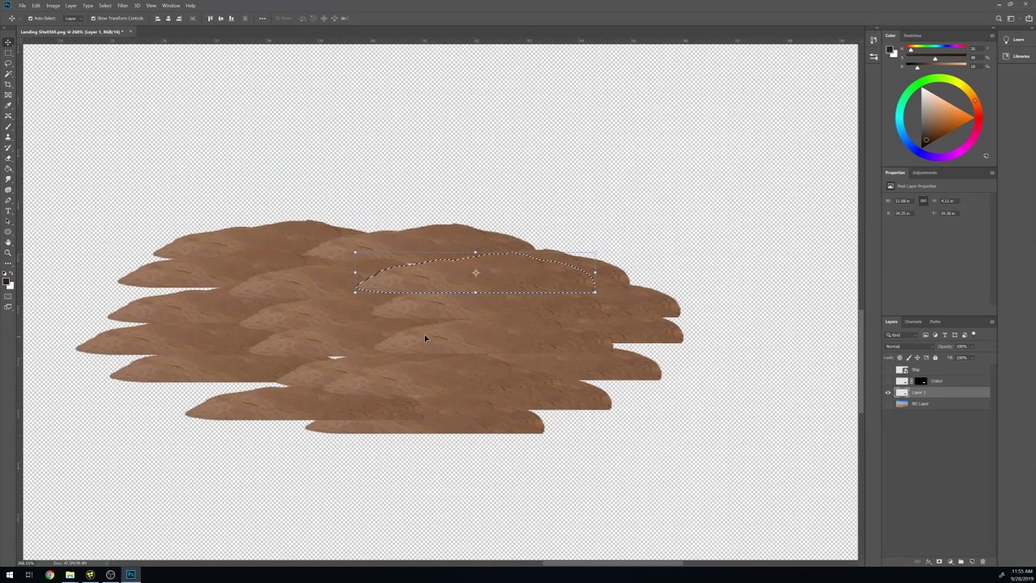
- Deselect, then clone-stamp dirt texture along the patches' lower-left edge
key(s)
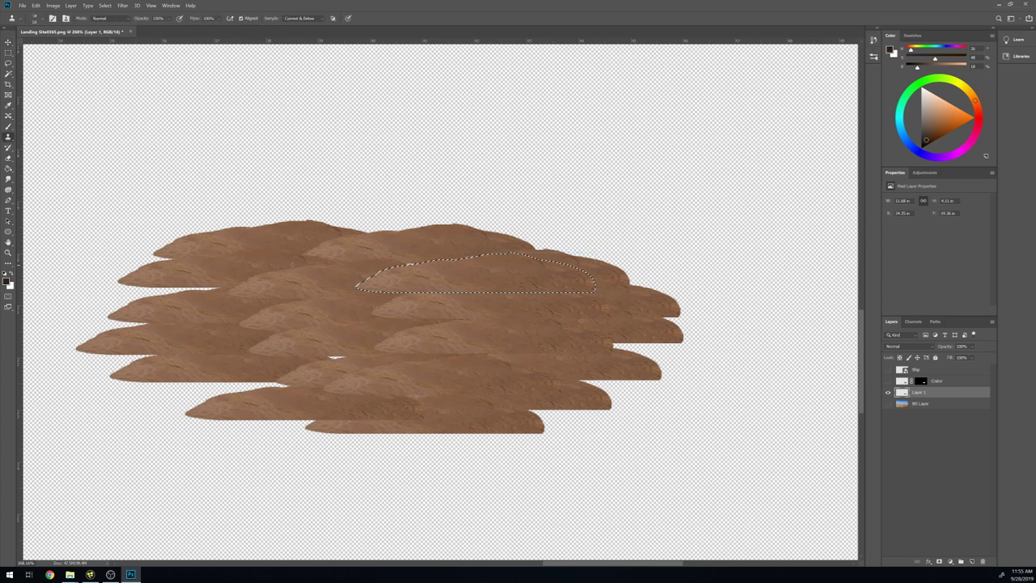
ctrl+alt+right_click(332, 265)
alt+click(368, 339)
key(ctrl+d)
drag(276, 389, 209, 387)
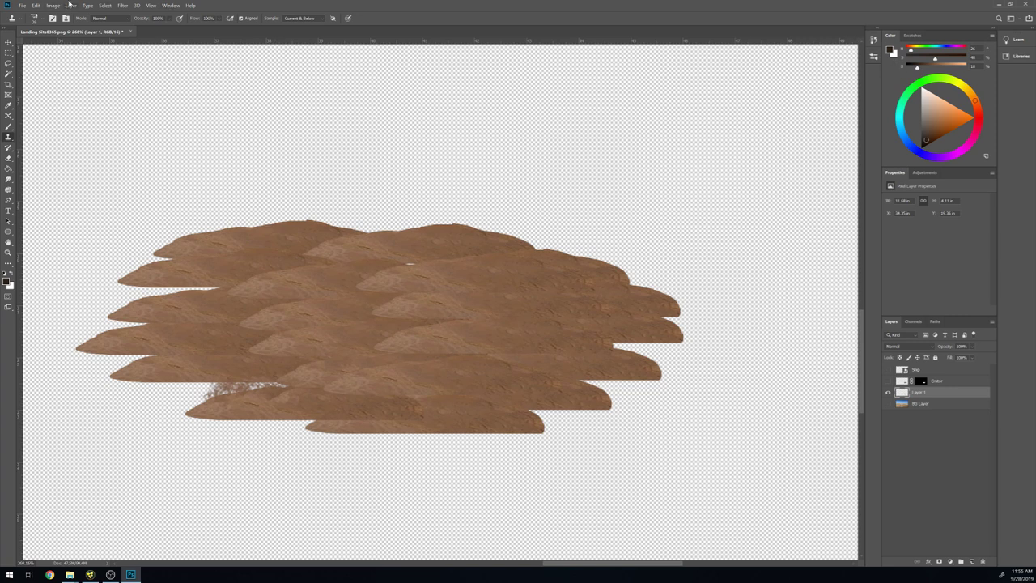
- Switch the Clone Stamp to a soft round brush tip
click(53, 18)
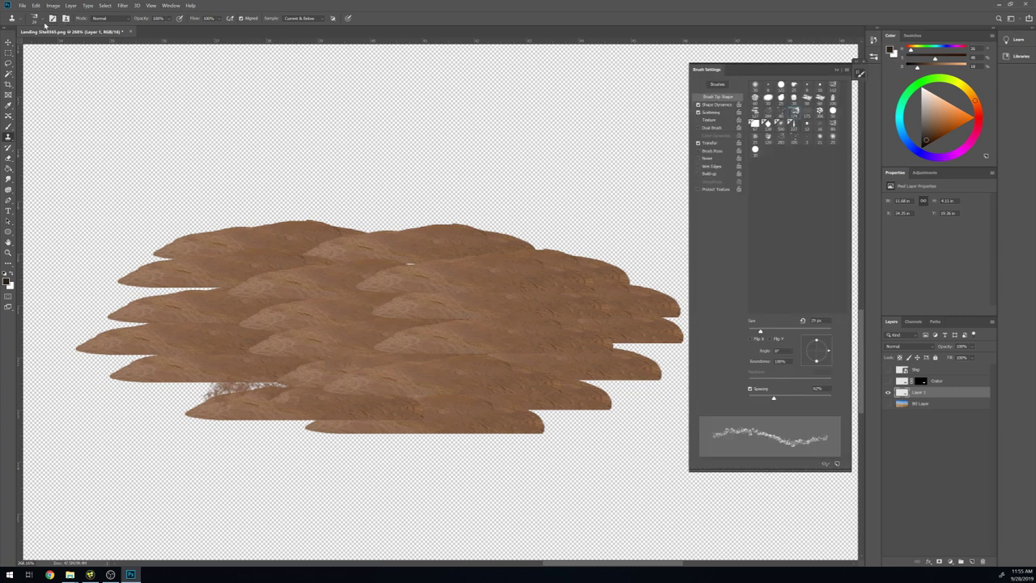
click(768, 91)
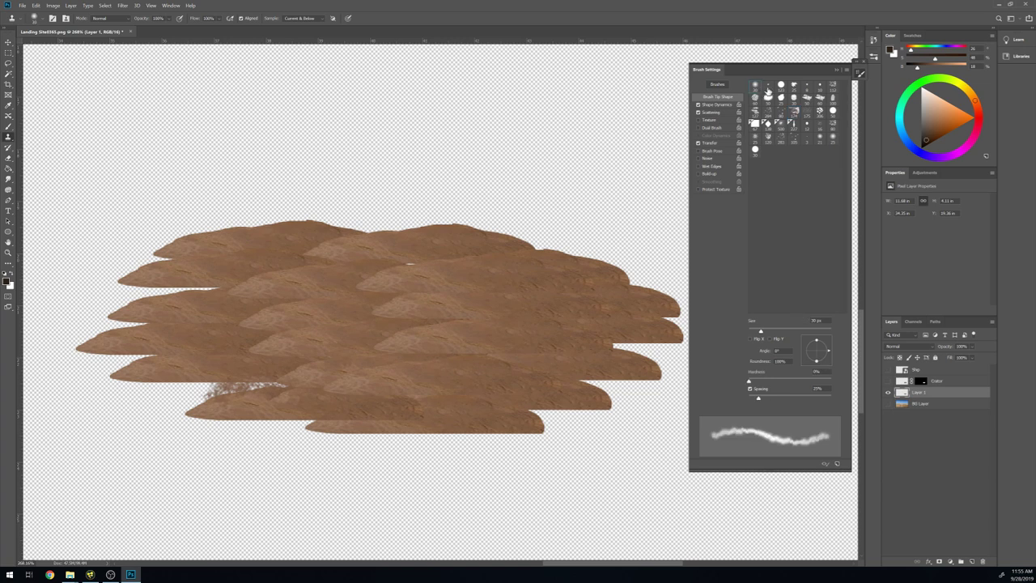
click(838, 73)
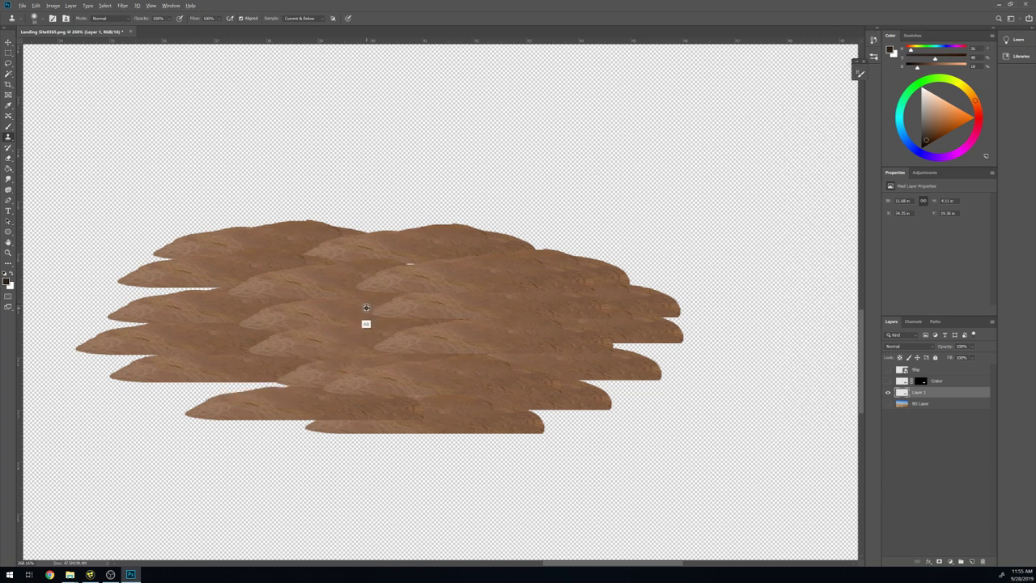
- Clone-stamp over the dirt's lower-left and left edges and its central seams
mouse_move(269, 386)
mouse_down()
mouse_move(223, 386)
mouse_move(198, 400)
mouse_move(307, 421)
mouse_move(311, 376)
mouse_up()
alt+click(435, 265)
drag(223, 288, 158, 292)
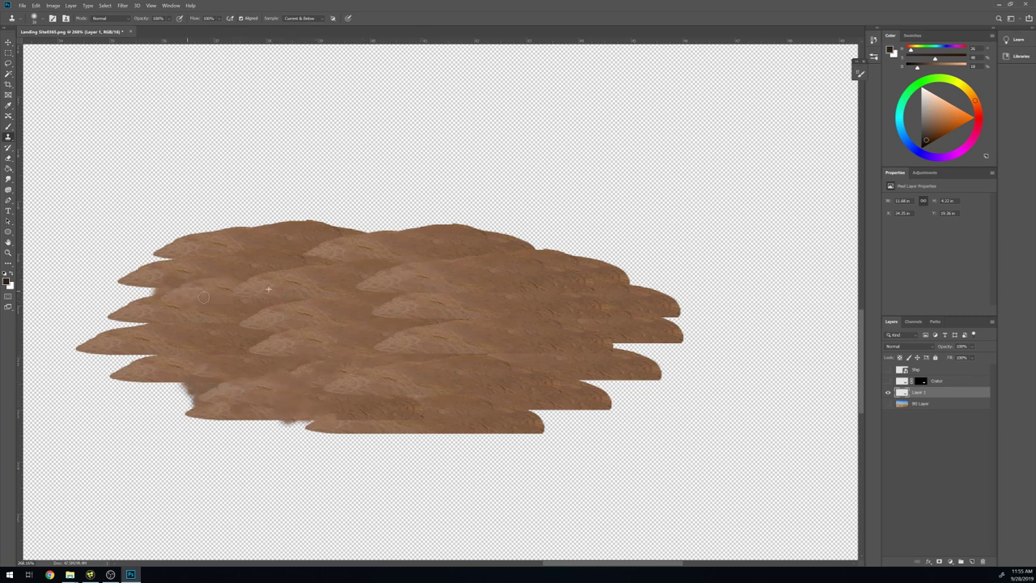
drag(243, 336, 307, 305)
alt+click(397, 306)
drag(437, 328, 449, 318)
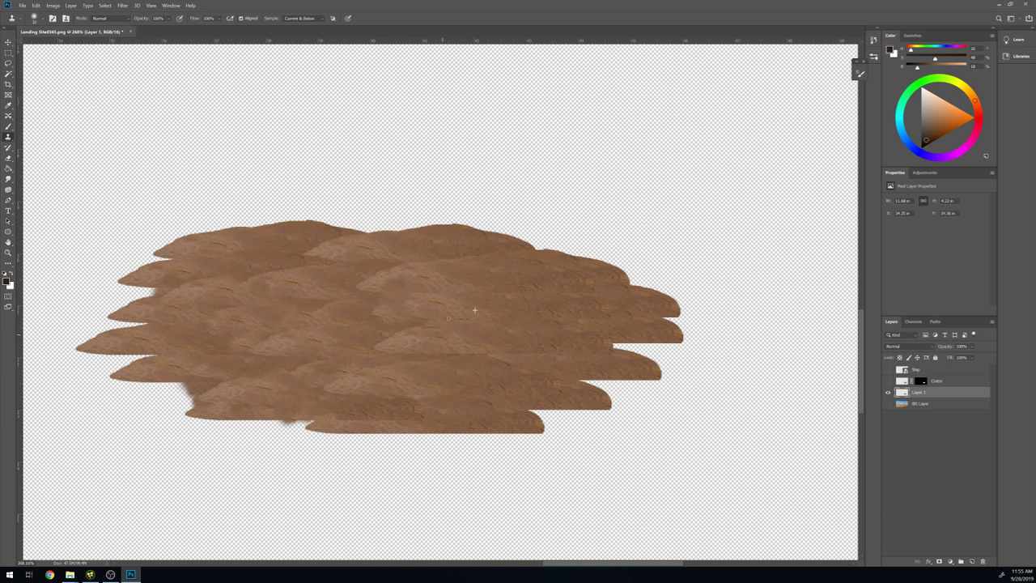
- Smooth the lower seams, bottom smudge and right/top edges, then show the Crater layer
alt+click(391, 265)
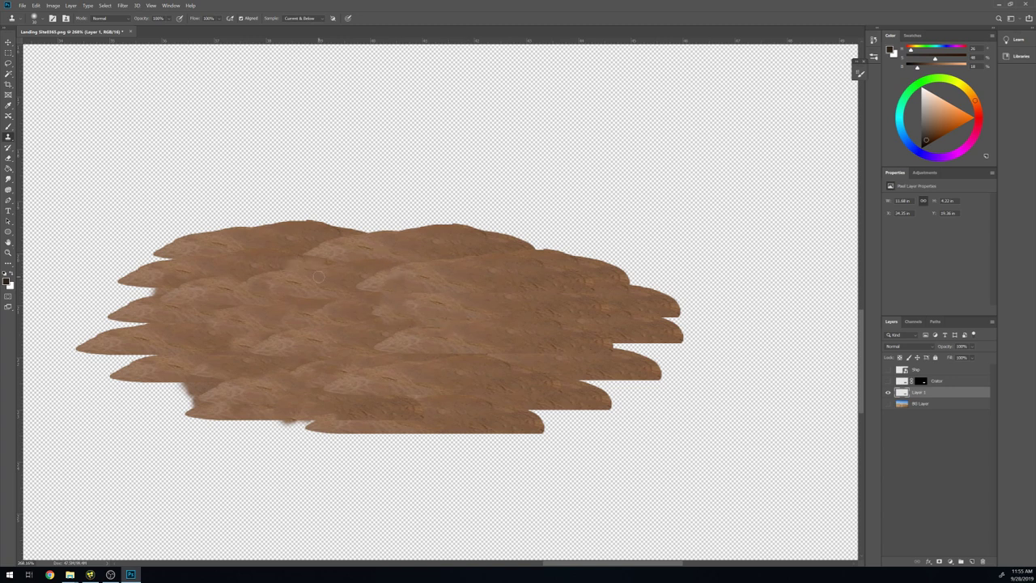
alt+click(472, 377)
drag(456, 352, 536, 354)
click(417, 403)
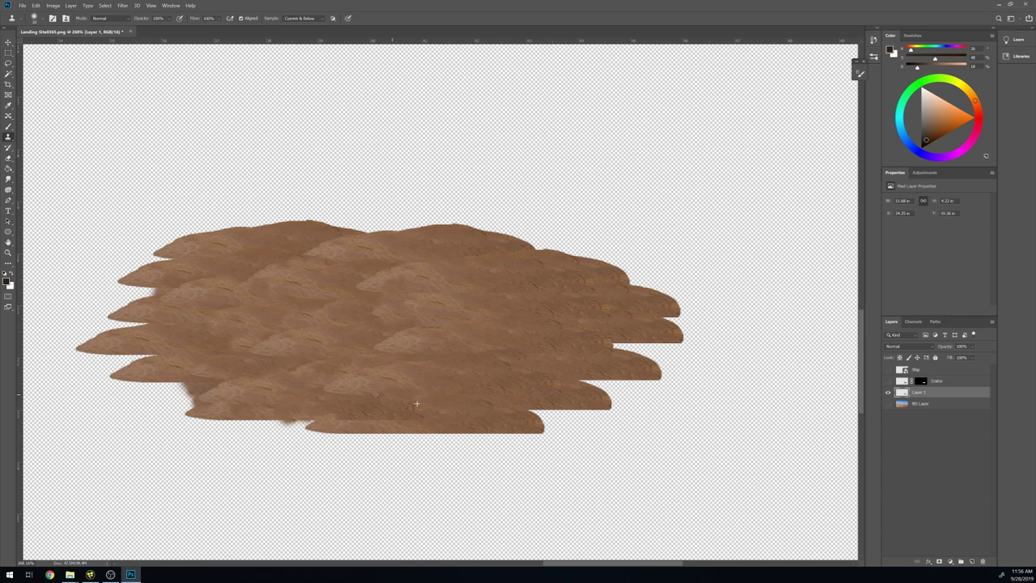
drag(301, 407, 302, 423)
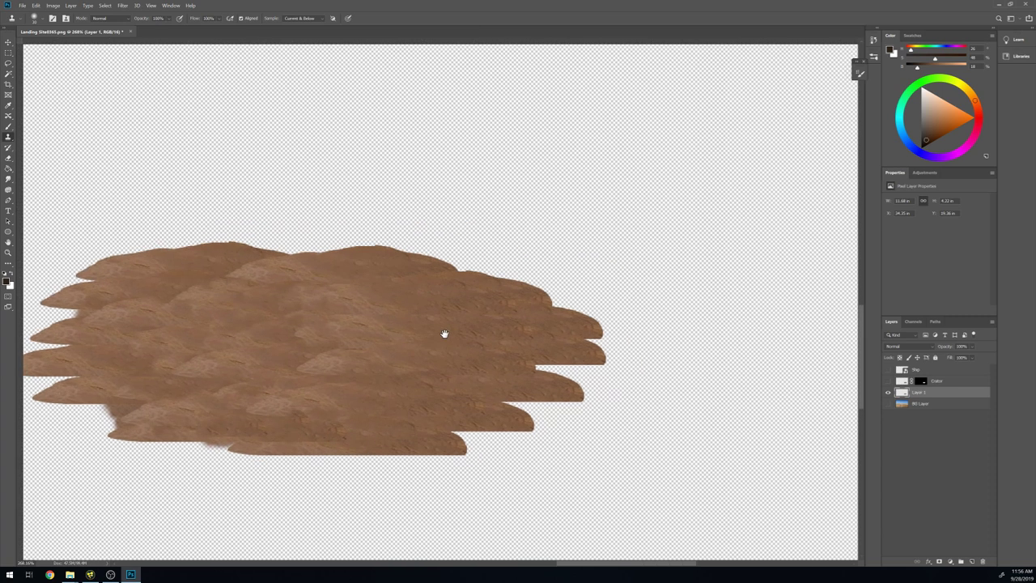
scroll(444, 333, up, 3)
mouse_move(474, 468)
mouse_down()
mouse_move(589, 381)
mouse_move(587, 292)
mouse_move(456, 255)
mouse_move(259, 226)
mouse_move(275, 223)
mouse_move(348, 323)
mouse_move(493, 321)
mouse_up()
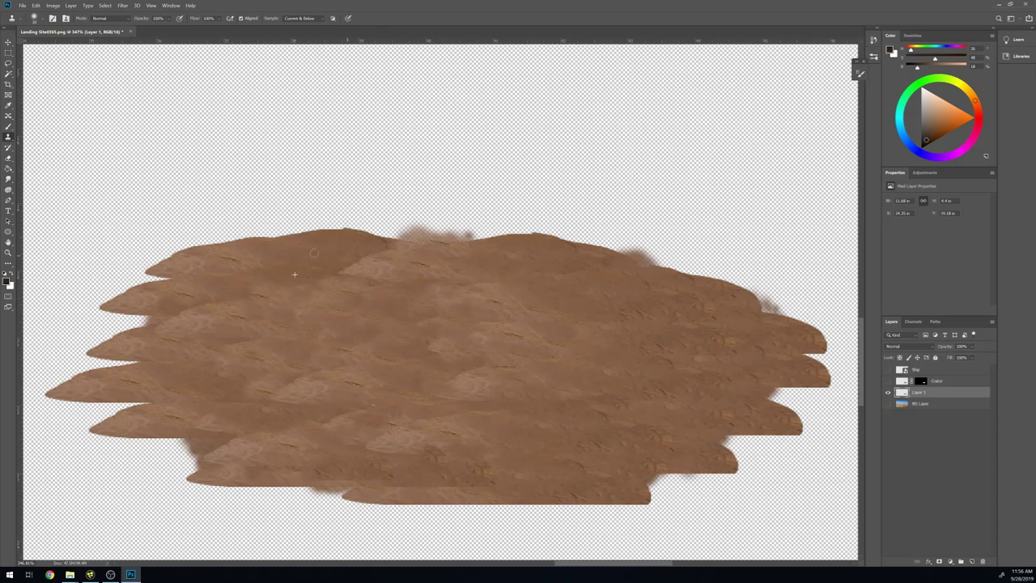
click(894, 380)
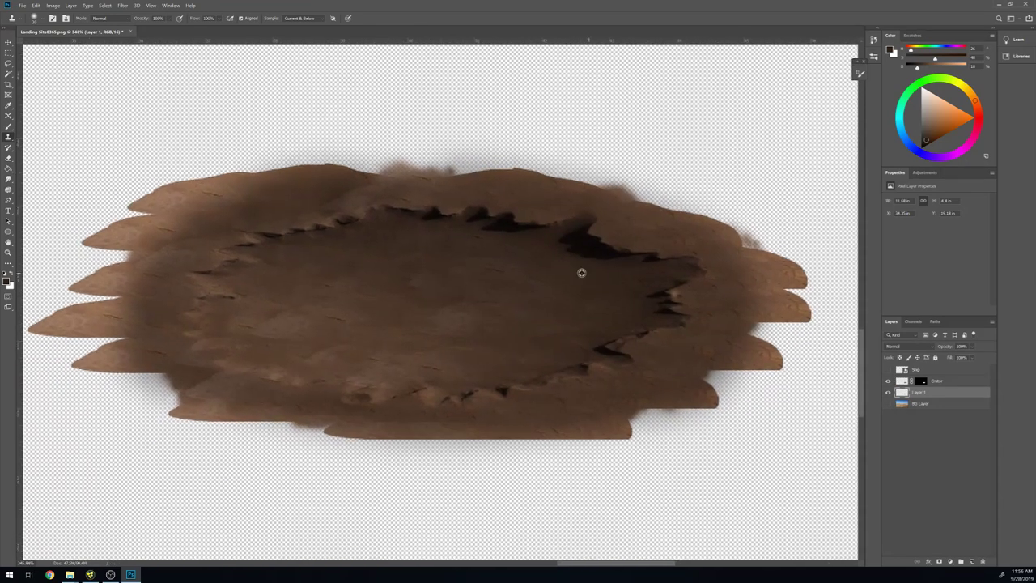
scroll(581, 271, down, 3)
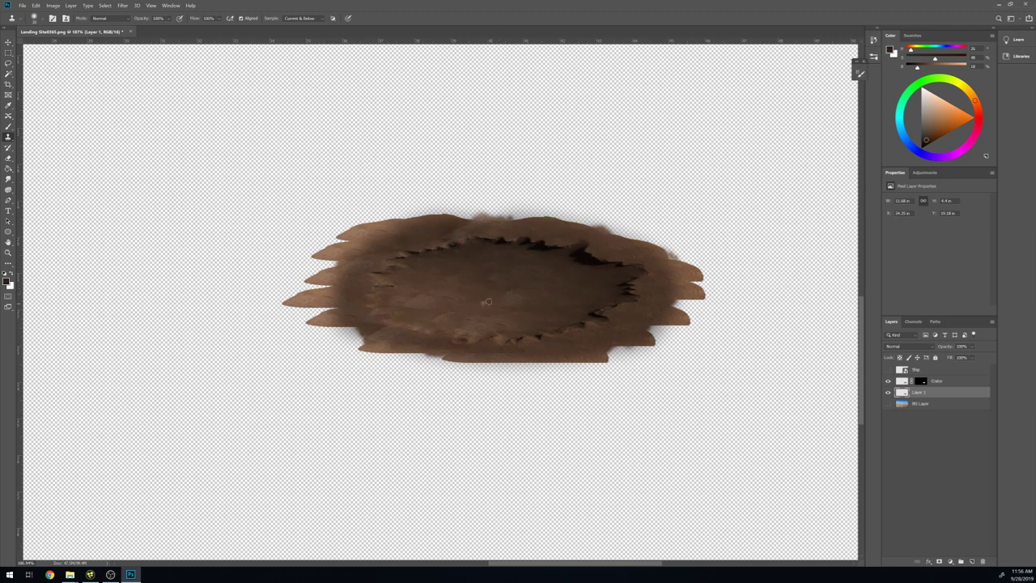
- Show BG Layer, zoom in on the crater, and clone plain ground onto its rim
drag(568, 264, 577, 163)
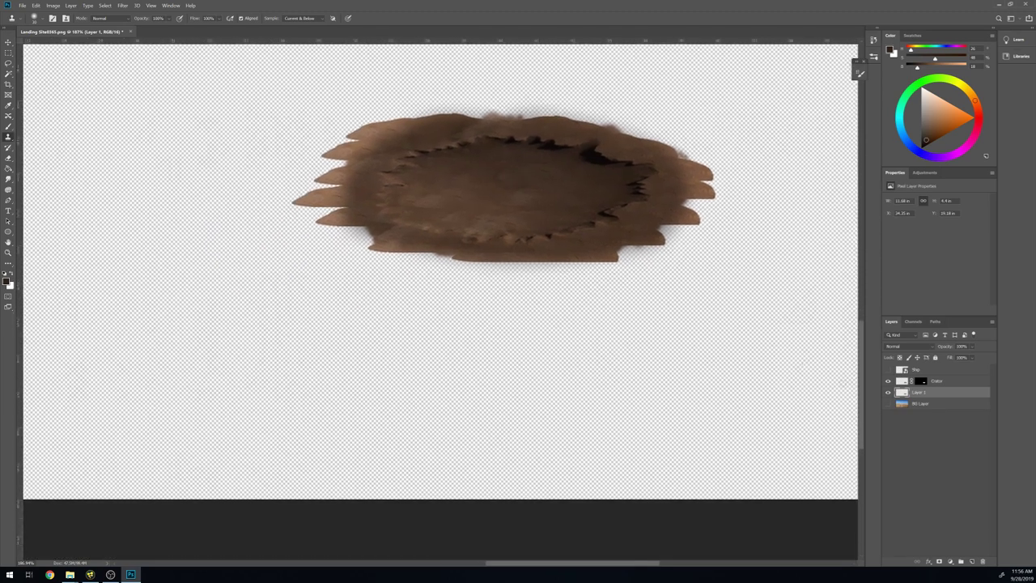
click(889, 403)
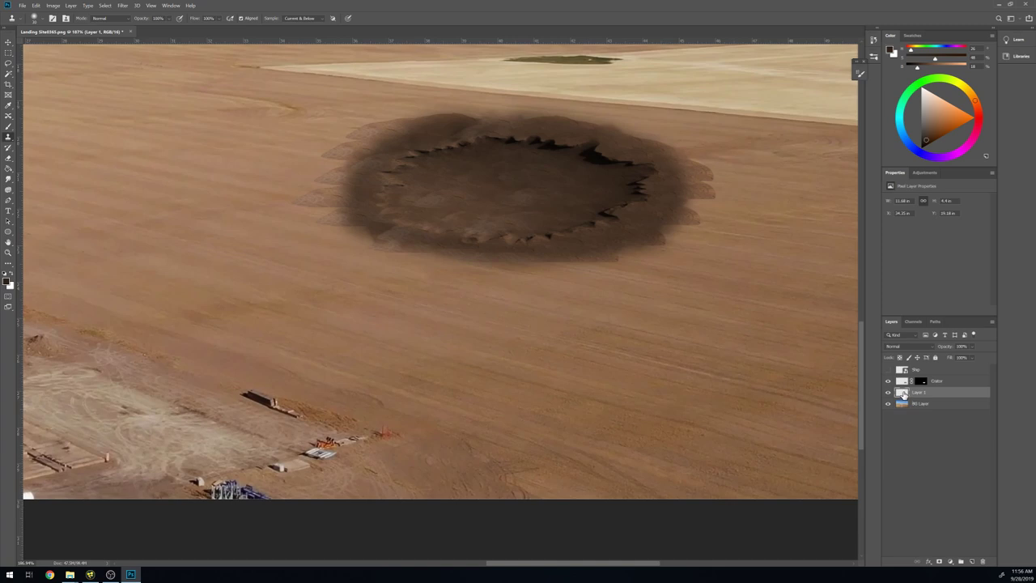
drag(349, 311, 560, 378)
scroll(319, 360, up, 2)
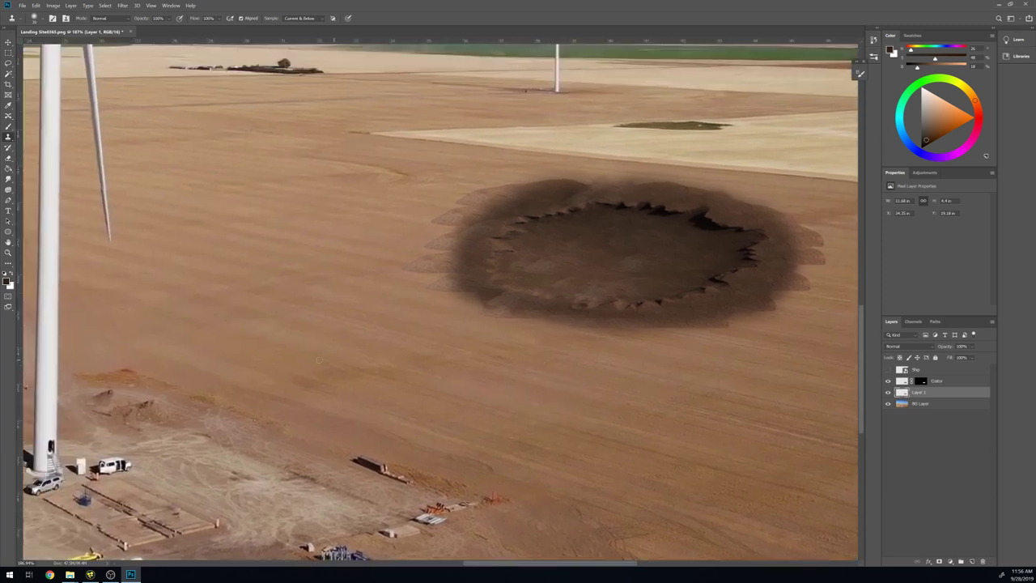
key(alt)
alt+click(167, 394)
key(ctrl)
drag(653, 249, 704, 263)
- Clone lower-left ground onto the crater's lower-right rim, then sample inside the crater
key(alt)
alt+click(140, 409)
click(653, 295)
drag(678, 294, 677, 276)
scroll(627, 352, down, 3)
scroll(628, 353, left, 5)
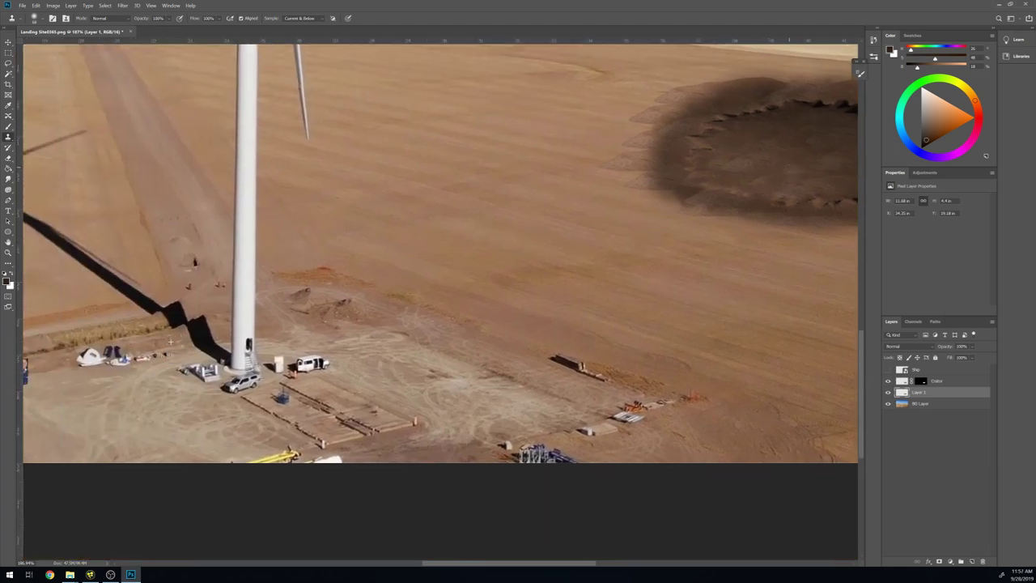
alt+click(782, 170)
scroll(495, 273, down, 1)
scroll(370, 335, down, 1)
scroll(370, 334, right, 2)
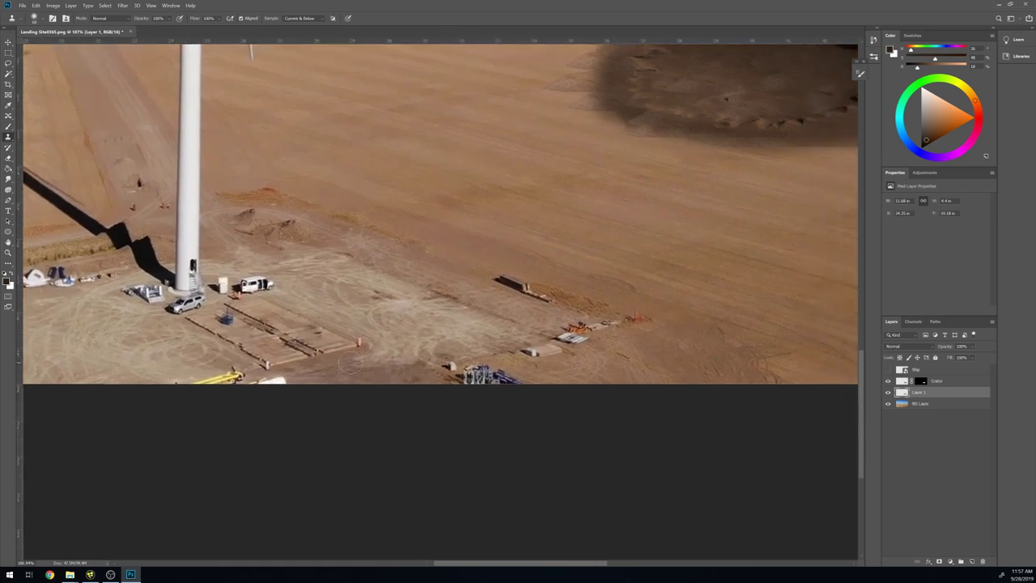
- Set the Clone Stamp mode to Multiply and pick a new clone source
click(114, 18)
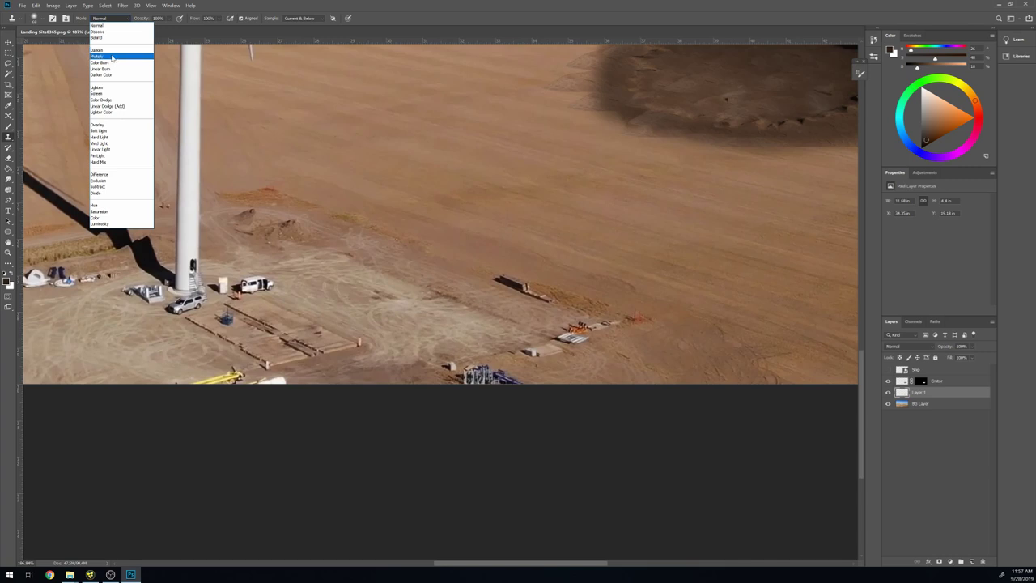
click(116, 55)
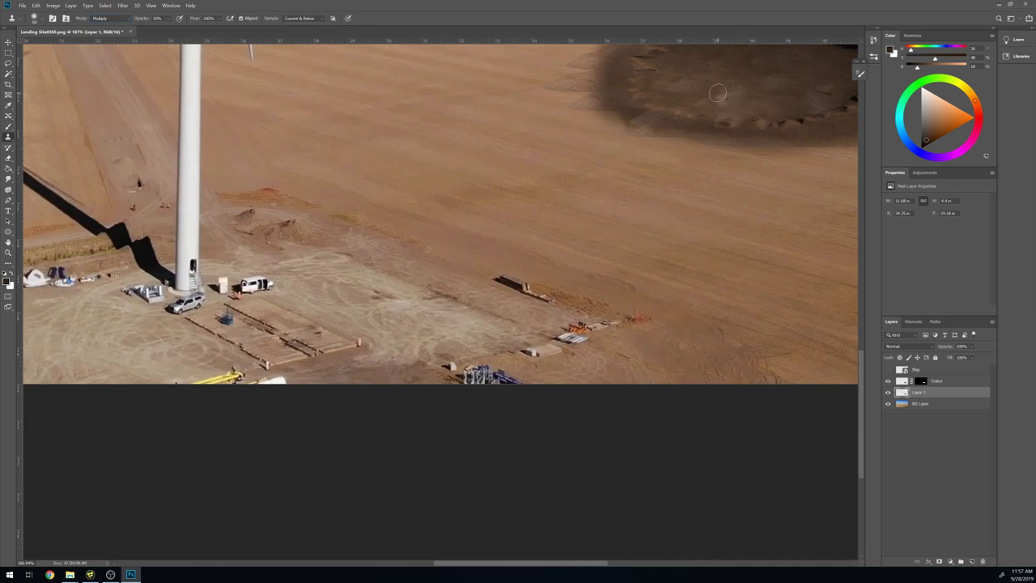
alt+click(359, 293)
drag(774, 89, 466, 204)
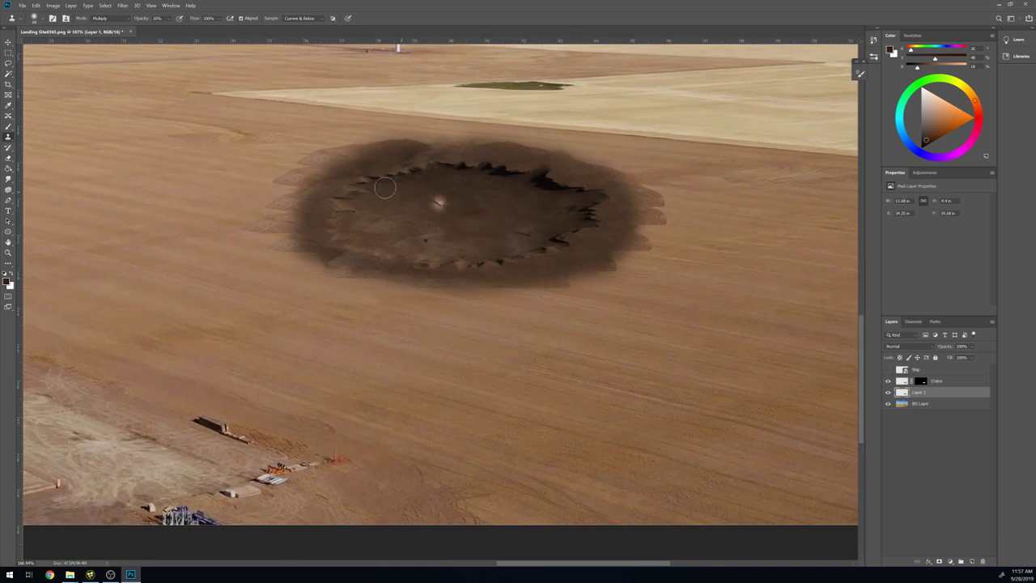
- Switch to the Brush tool and choose a cloudy brush tip
key(b)
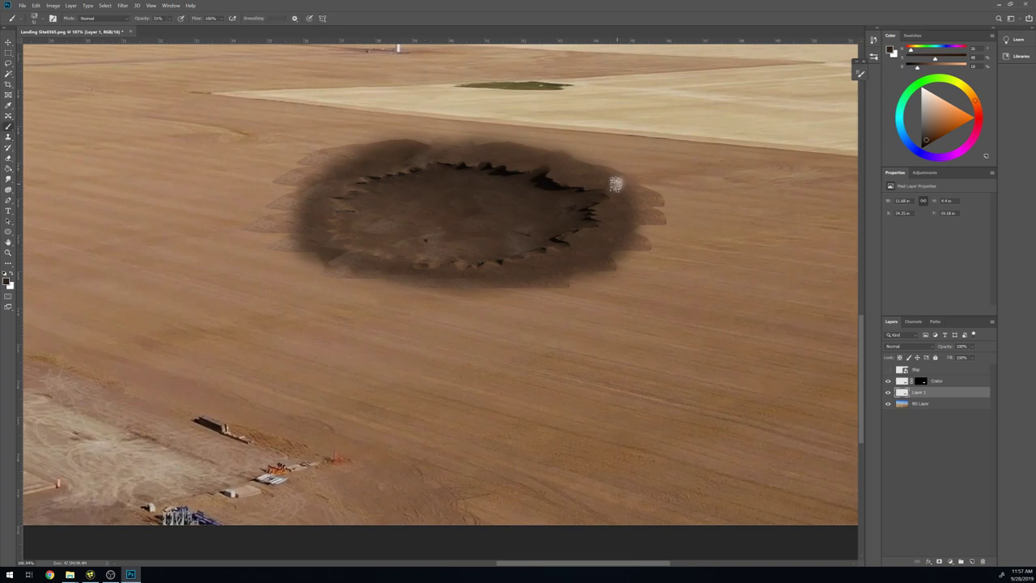
click(53, 19)
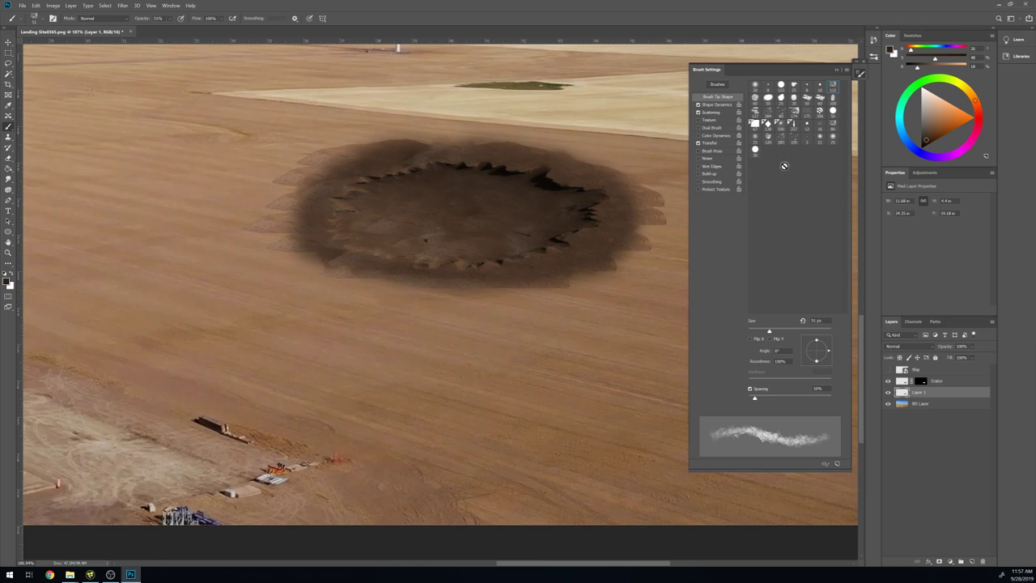
click(834, 97)
double_click(827, 88)
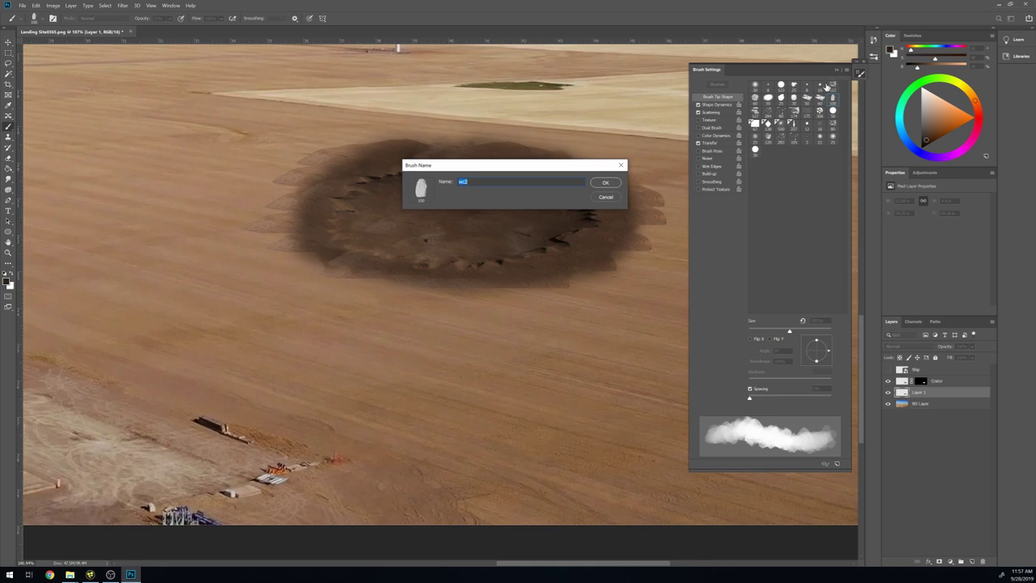
click(605, 197)
click(833, 86)
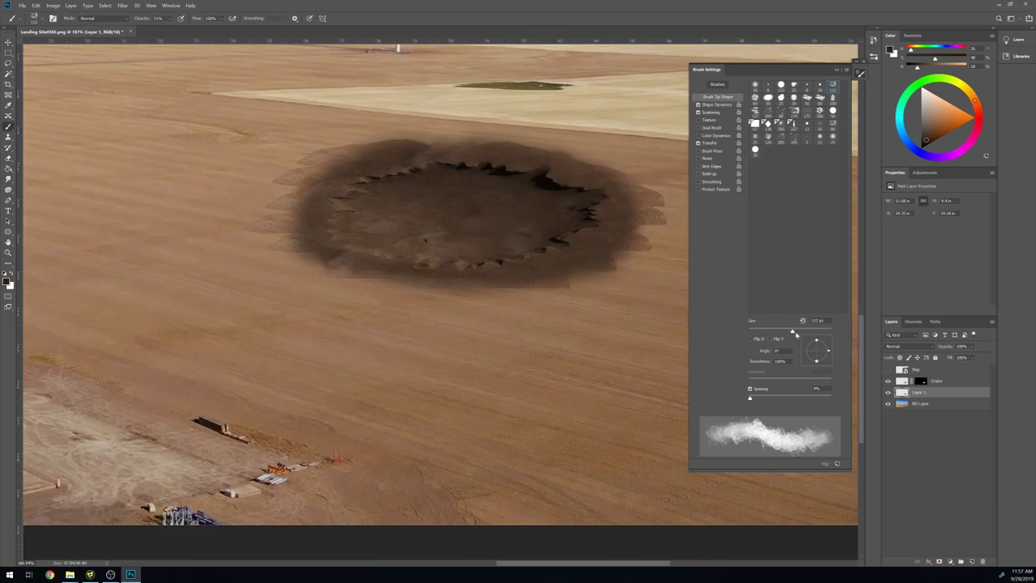
- Add a new layer named Paint, view it alone, and paint a grey test stroke
click(888, 403)
click(973, 561)
double_click(919, 392)
text(Paint)
alt+click(887, 391)
mouse_move(263, 255)
mouse_down()
mouse_move(241, 314)
mouse_move(289, 316)
mouse_up()
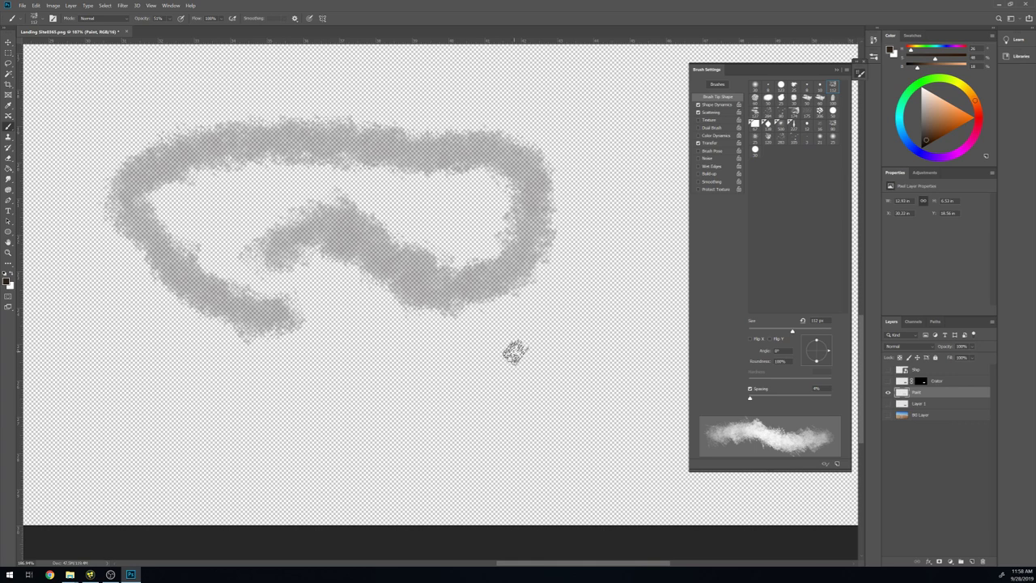
- Set the cloud brush spacing to 27% and paint a test stroke
click(720, 105)
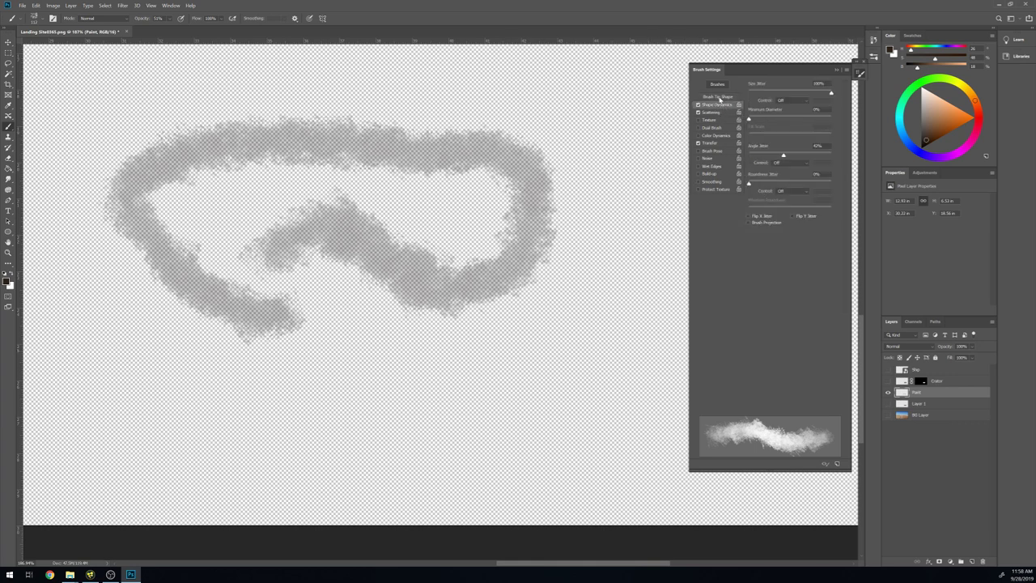
click(719, 97)
drag(750, 397, 758, 396)
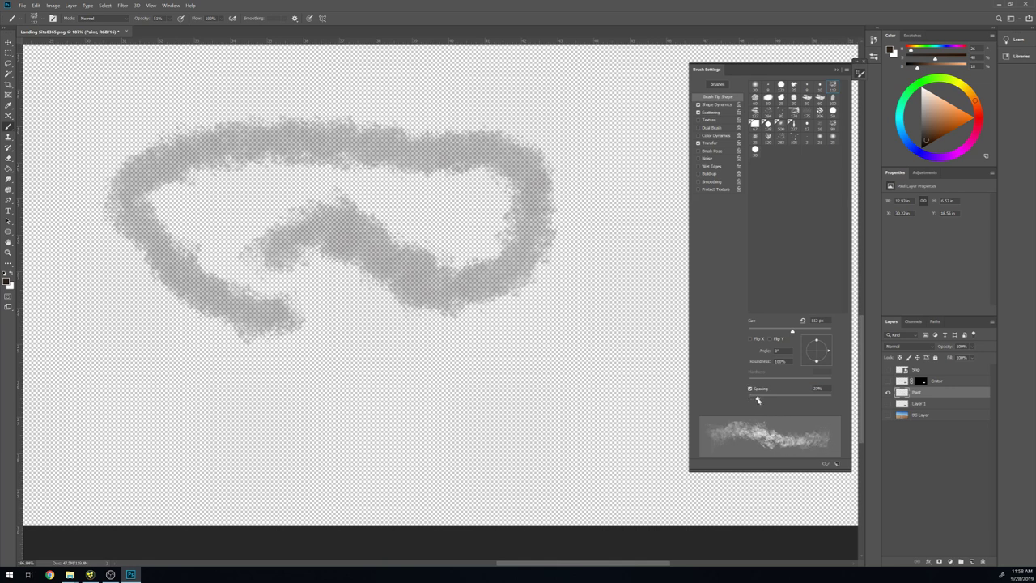
mouse_move(319, 397)
mouse_down()
mouse_move(479, 374)
mouse_move(607, 248)
mouse_up()
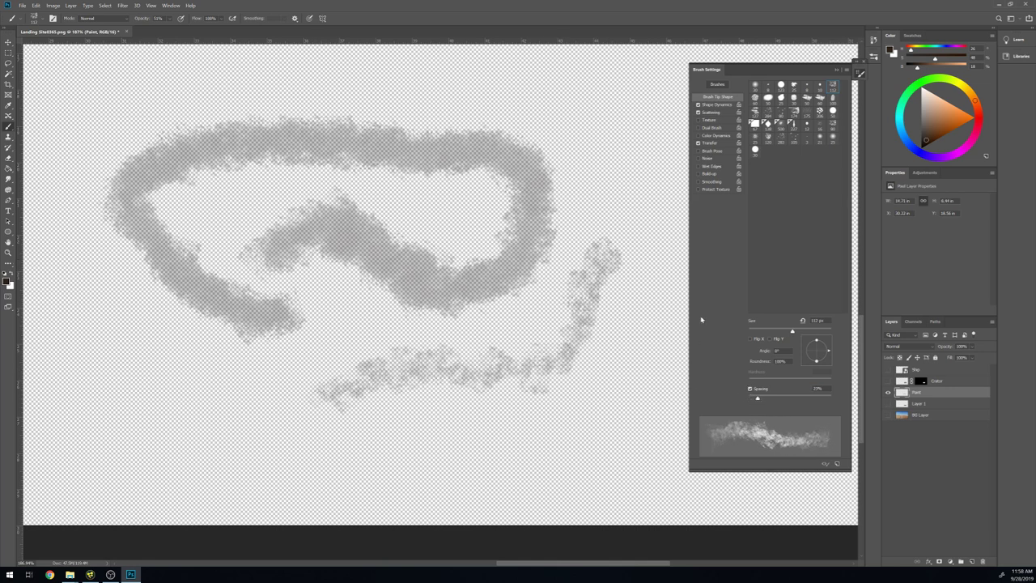
- Lower size jitter, add scatter, test the brush, then delete the Paint layer's strokes
click(716, 105)
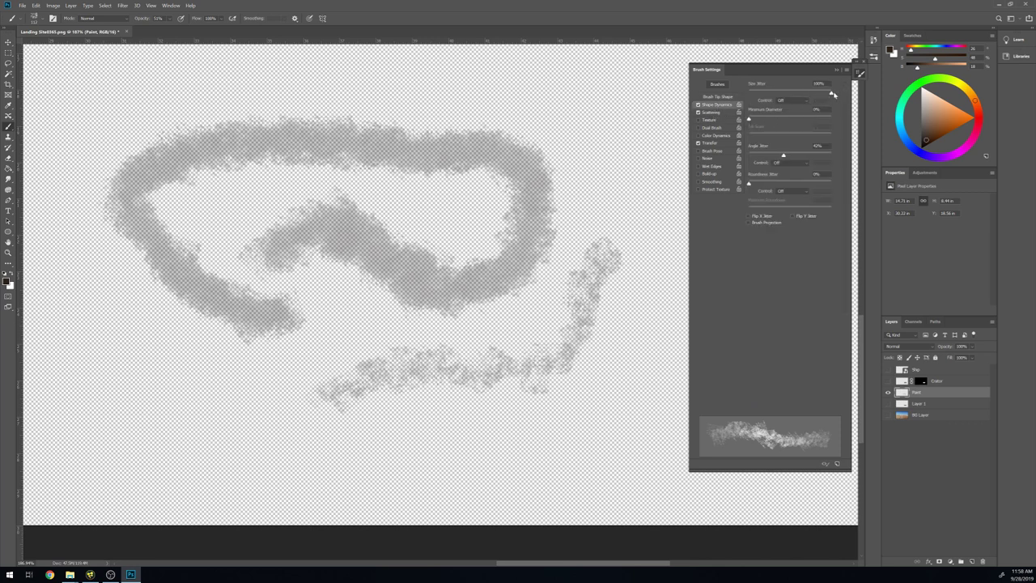
mouse_move(832, 94)
mouse_down()
mouse_move(780, 89)
mouse_move(850, 93)
mouse_up()
click(717, 143)
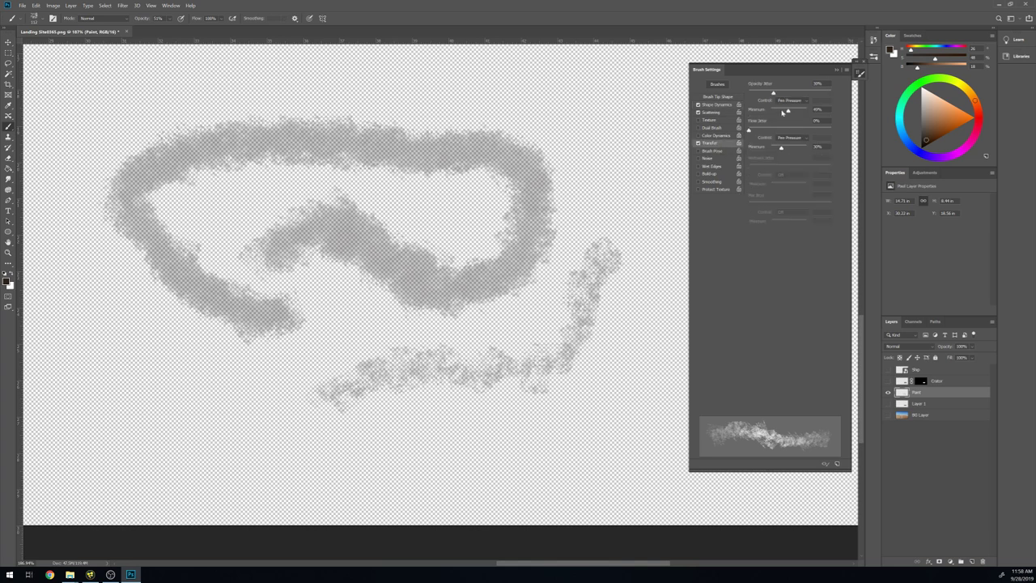
click(712, 113)
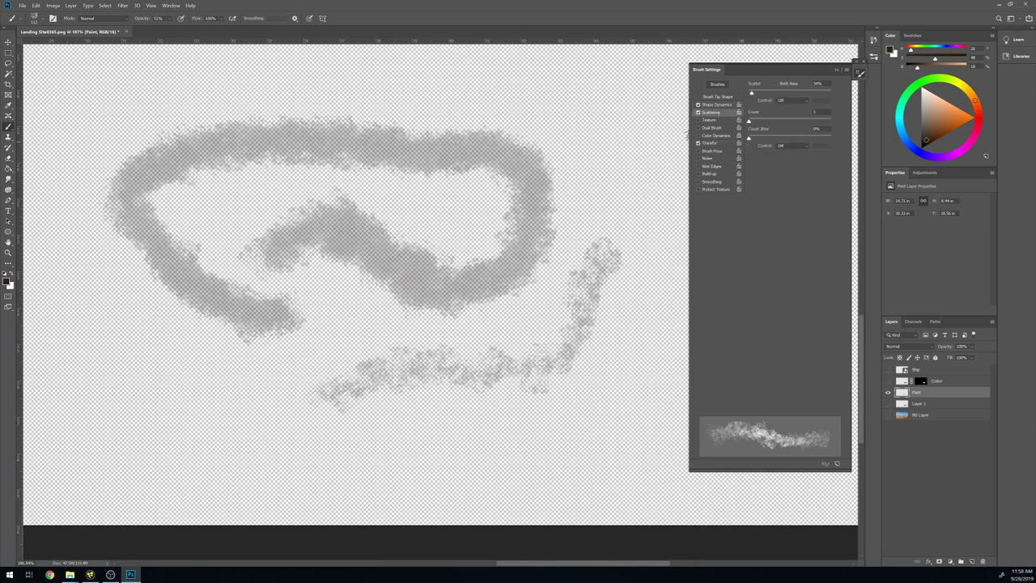
drag(756, 94, 749, 96)
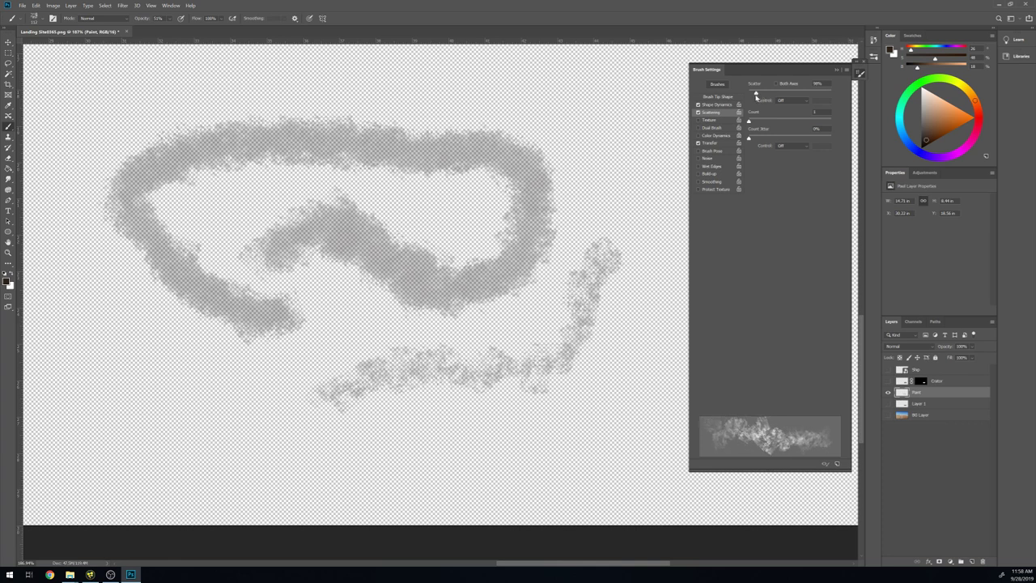
mouse_move(578, 197)
mouse_down()
mouse_move(630, 203)
mouse_move(577, 288)
mouse_up()
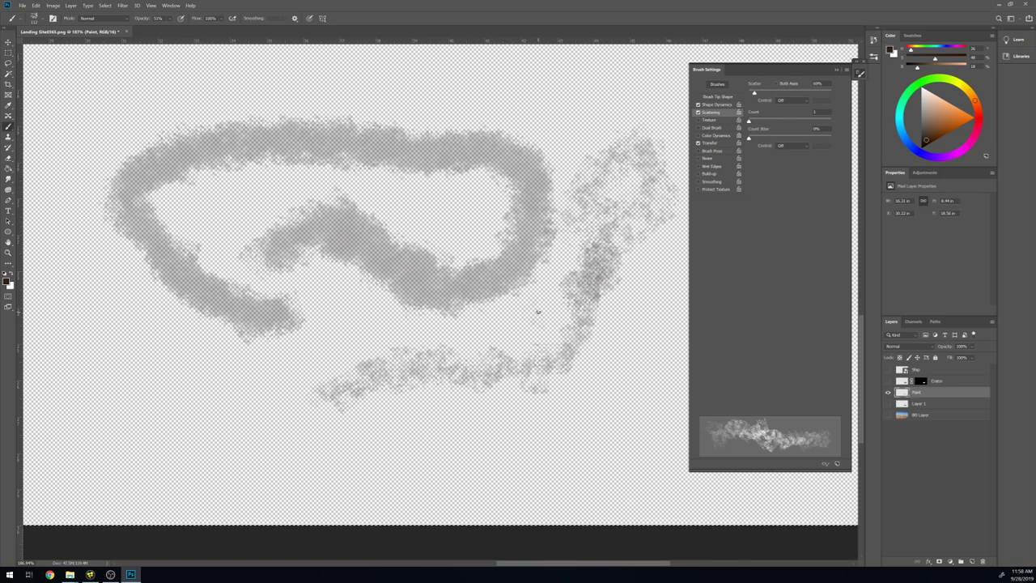
key(Delete)
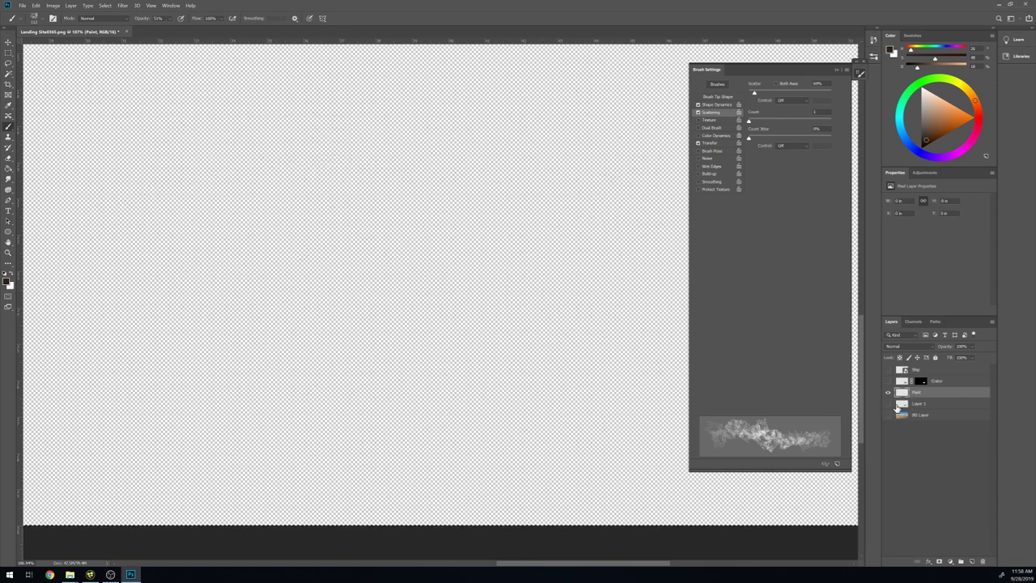
- Show all layers, shrink the brush, and paint faint shading along the crater rim
alt+click(889, 392)
scroll(502, 227, down, 1)
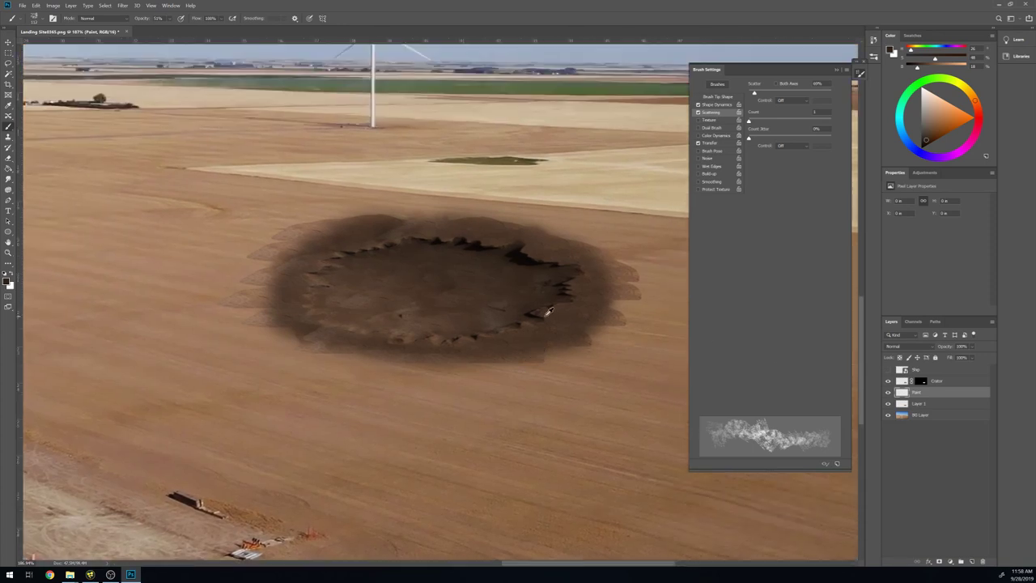
scroll(502, 227, up, 5)
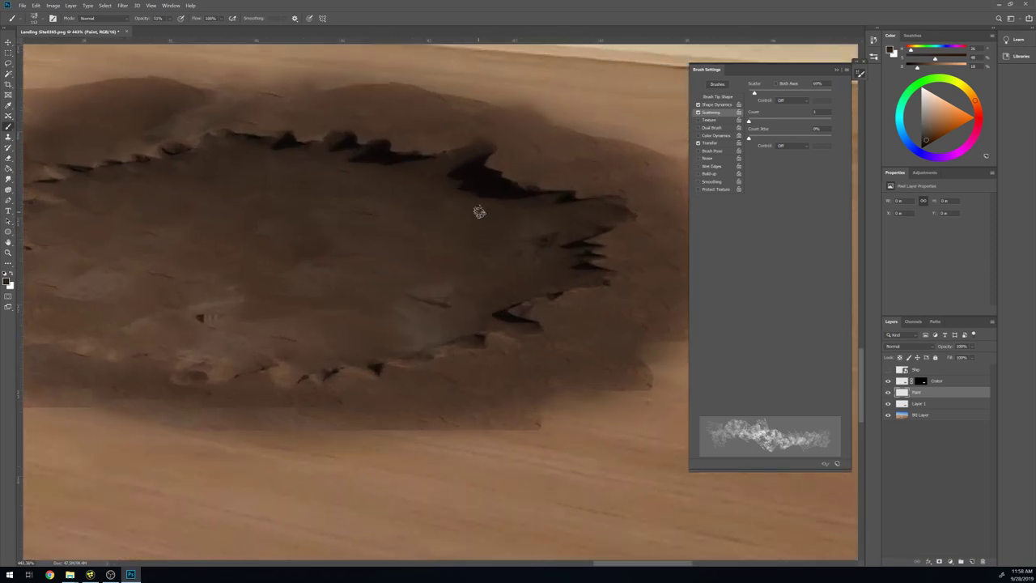
ctrl+alt+right_click(486, 211)
drag(430, 225, 400, 234)
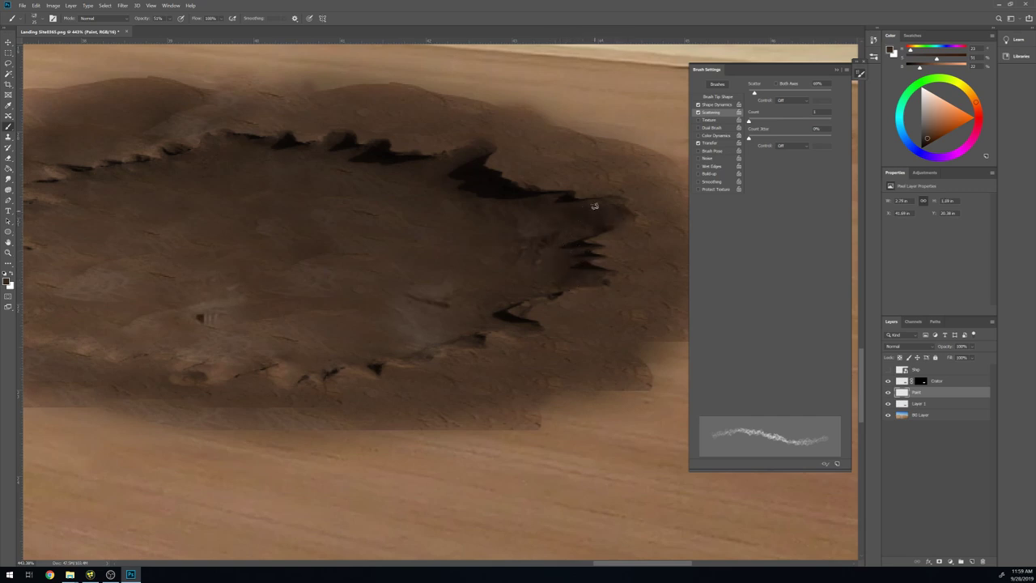
mouse_move(595, 205)
mouse_down()
mouse_move(467, 164)
mouse_move(421, 176)
mouse_move(362, 164)
mouse_up()
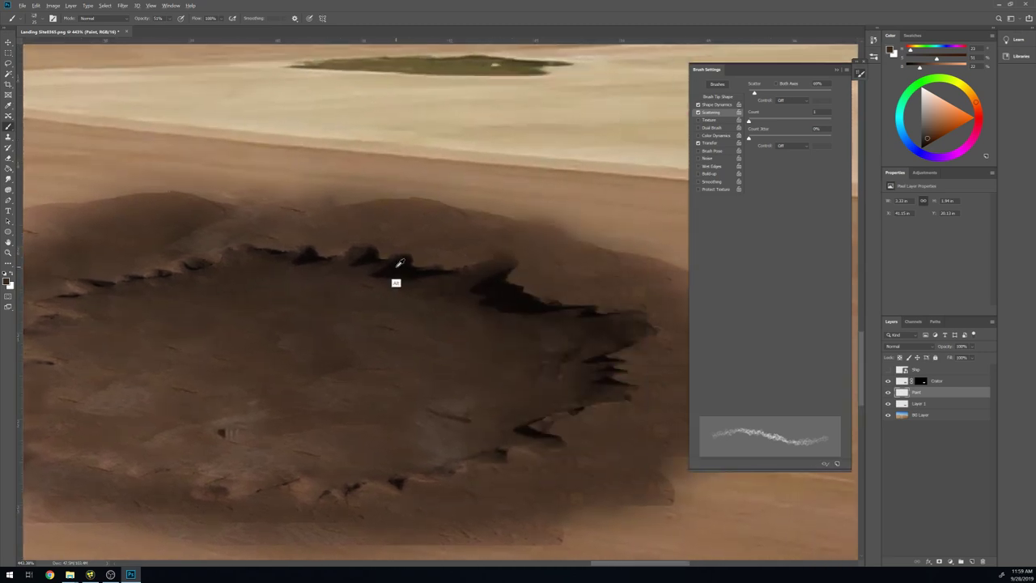
- Sample crater colours and paint faint strokes on the rim and crater floor
alt+click(396, 267)
drag(373, 261, 348, 263)
alt+click(364, 257)
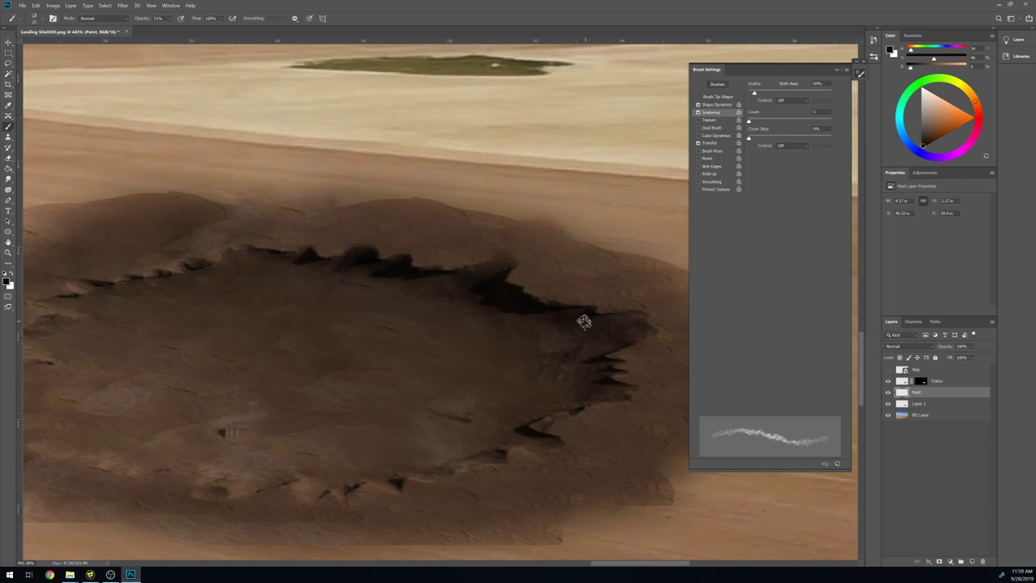
mouse_move(627, 325)
mouse_down()
mouse_move(486, 389)
mouse_move(597, 294)
mouse_move(300, 231)
mouse_move(413, 240)
mouse_up()
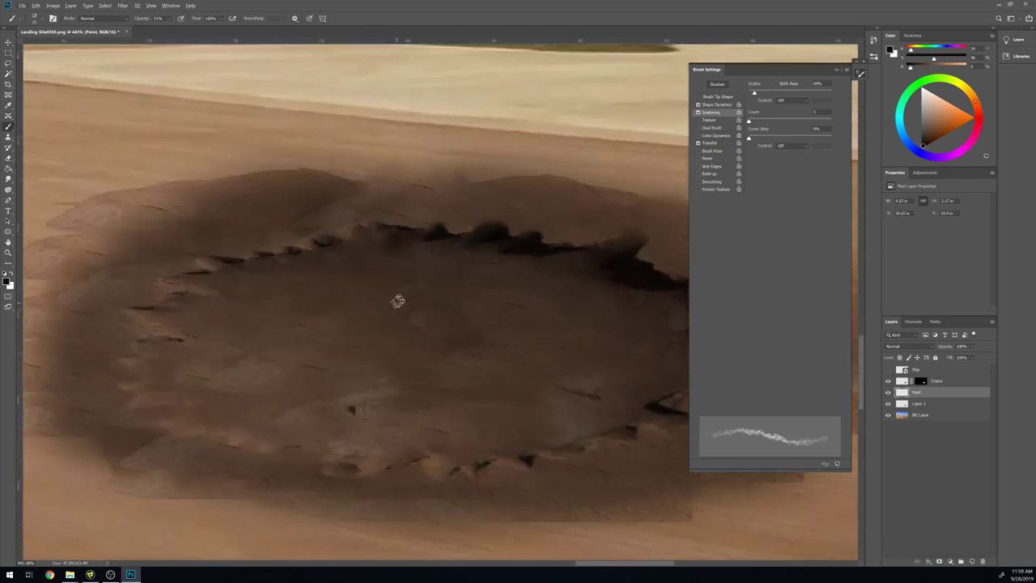
alt+click(380, 302)
mouse_move(309, 346)
mouse_down()
mouse_move(321, 329)
mouse_move(385, 400)
mouse_move(370, 365)
mouse_up()
alt+click(321, 329)
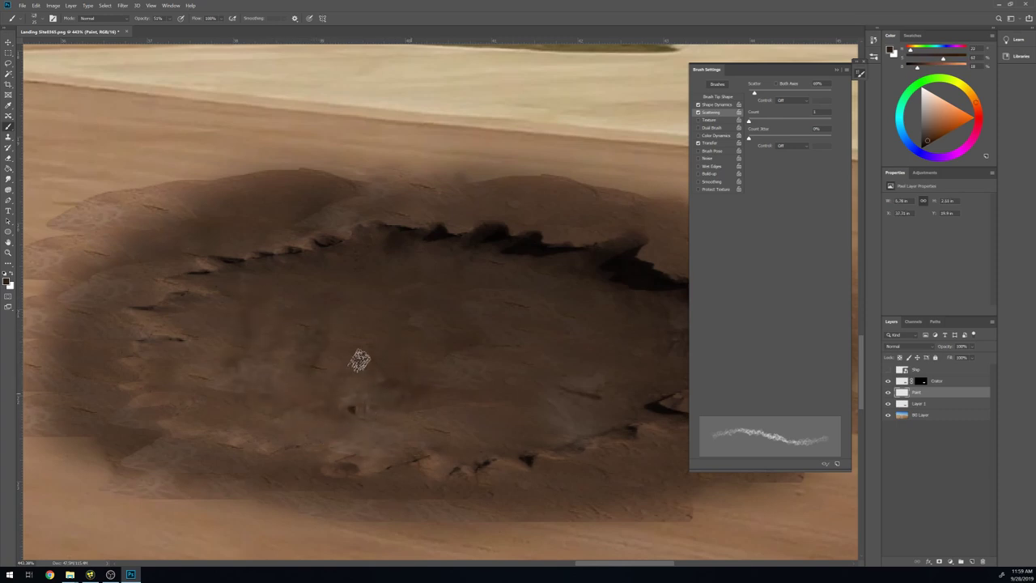
drag(490, 349, 507, 330)
- Sample several more crater browns while shifting the view across the crater
alt+click(579, 387)
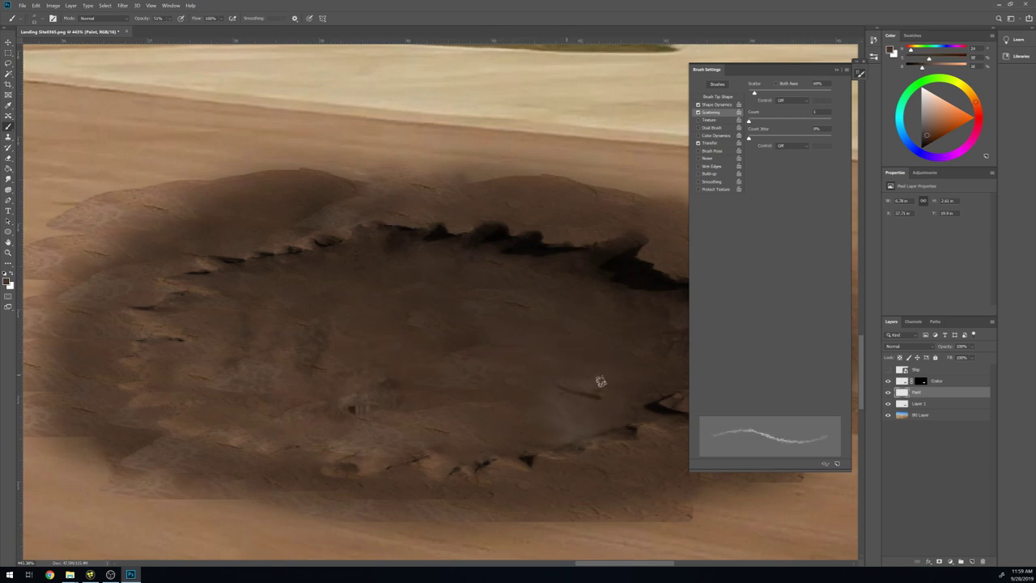
alt+click(505, 400)
drag(444, 336, 299, 326)
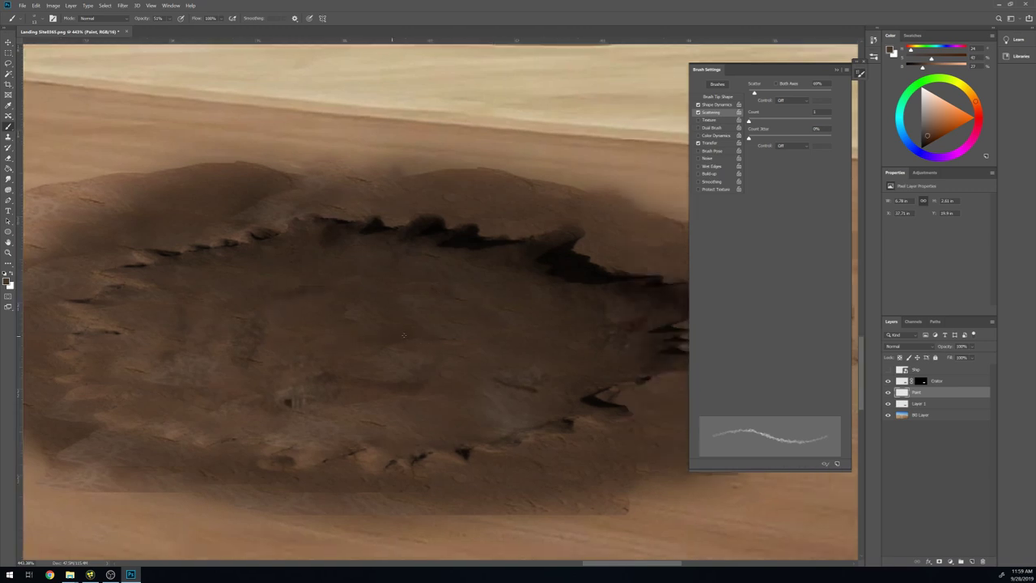
alt+click(429, 398)
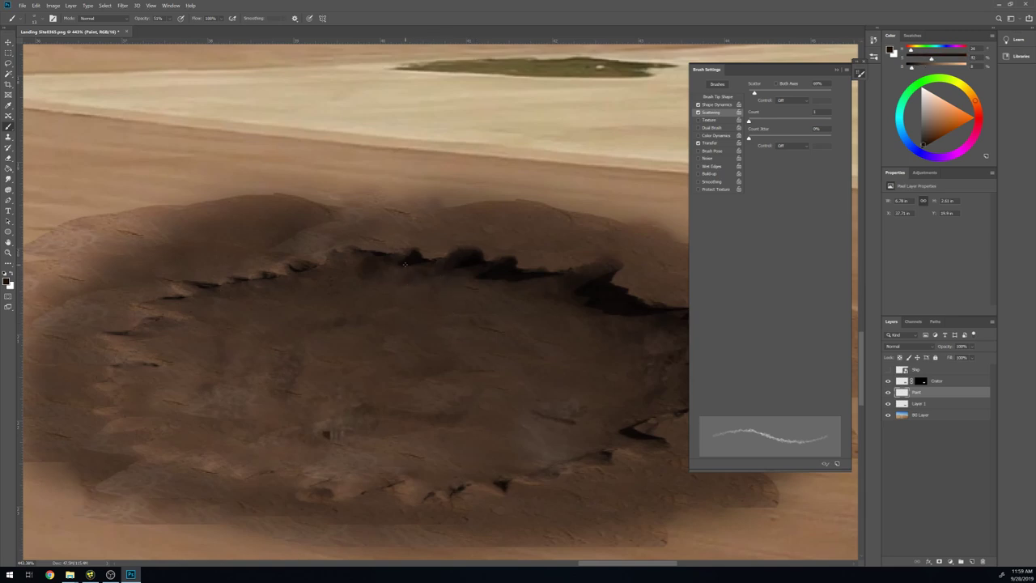
alt+click(364, 268)
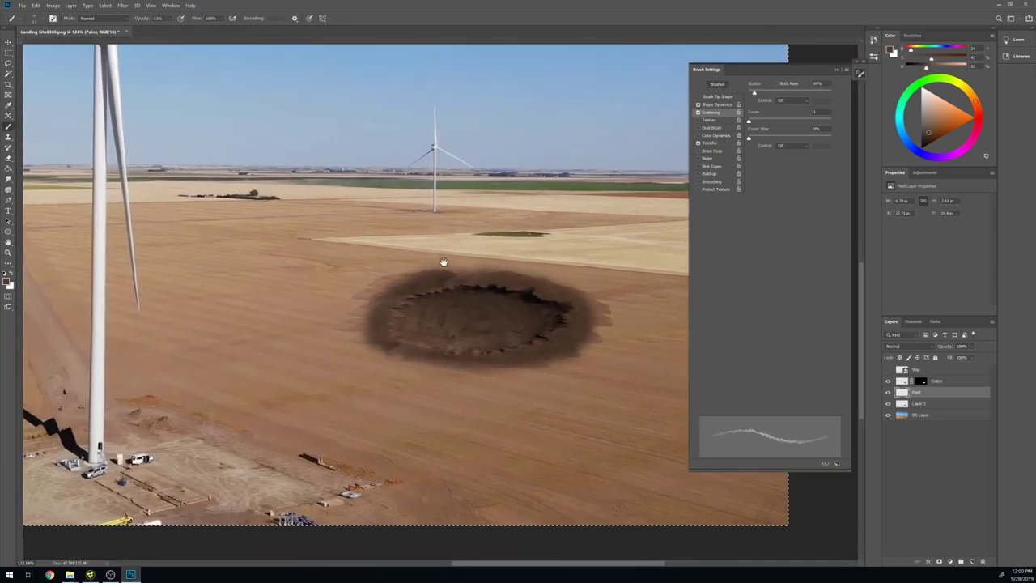
- Show the Ship layer, load the Crater mask as a selection, and make Layer 1 active
drag(444, 261, 458, 260)
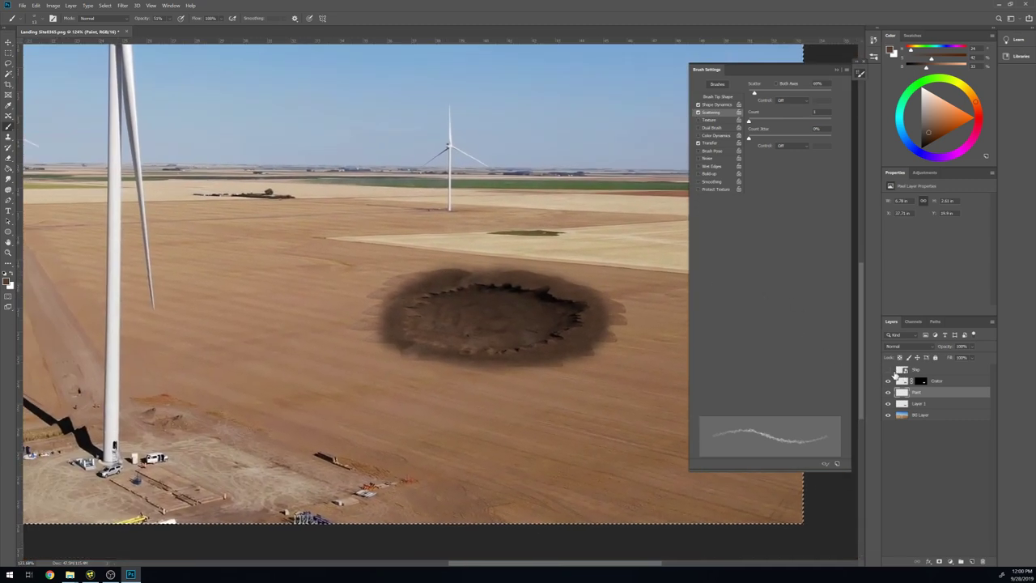
click(895, 371)
click(889, 370)
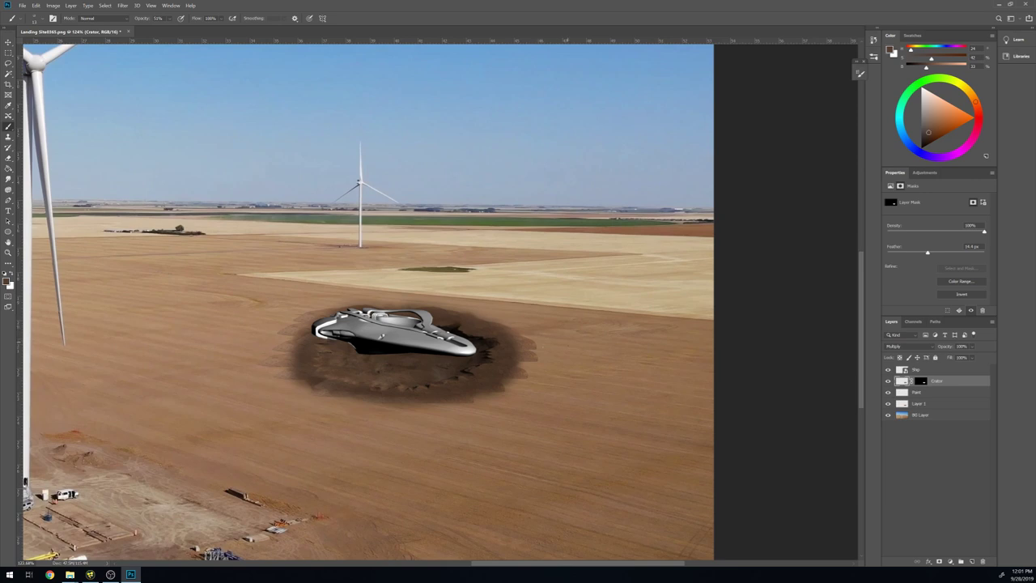
ctrl+click(923, 382)
click(901, 394)
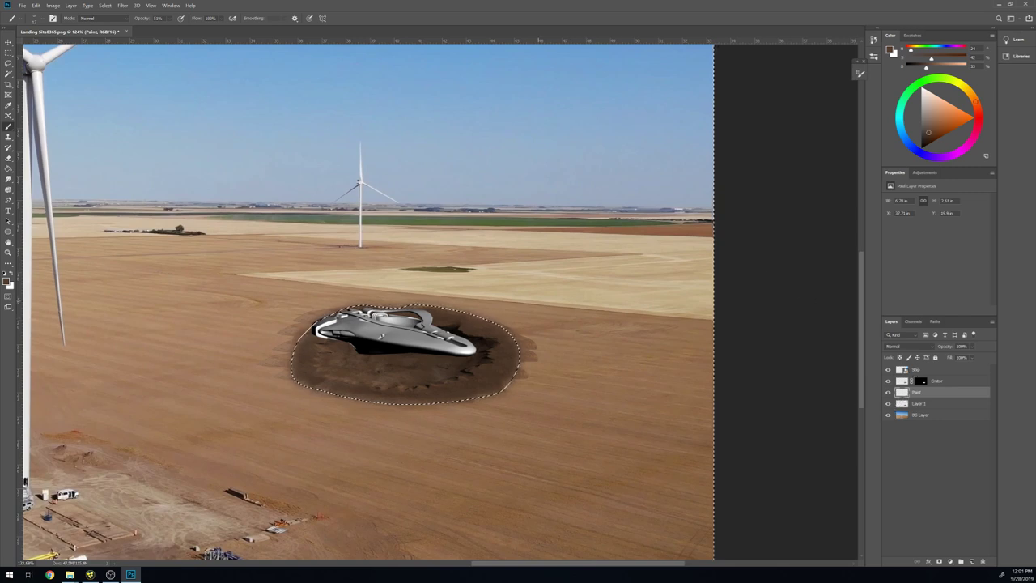
click(898, 404)
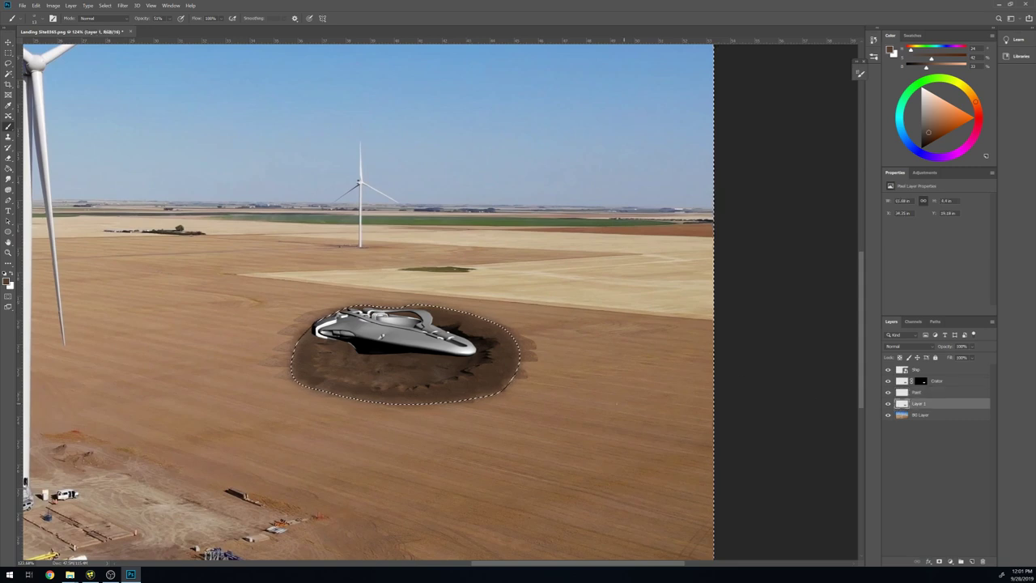
- Target the Crater layer's mask, set its Feather to 20 px, and deselect with Ctrl+D
key(Delete)
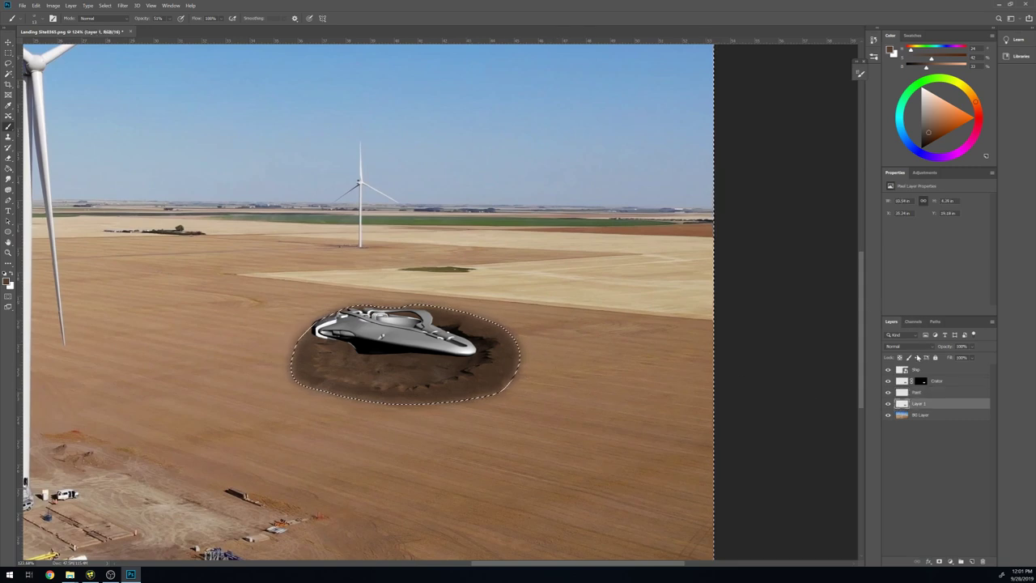
click(903, 383)
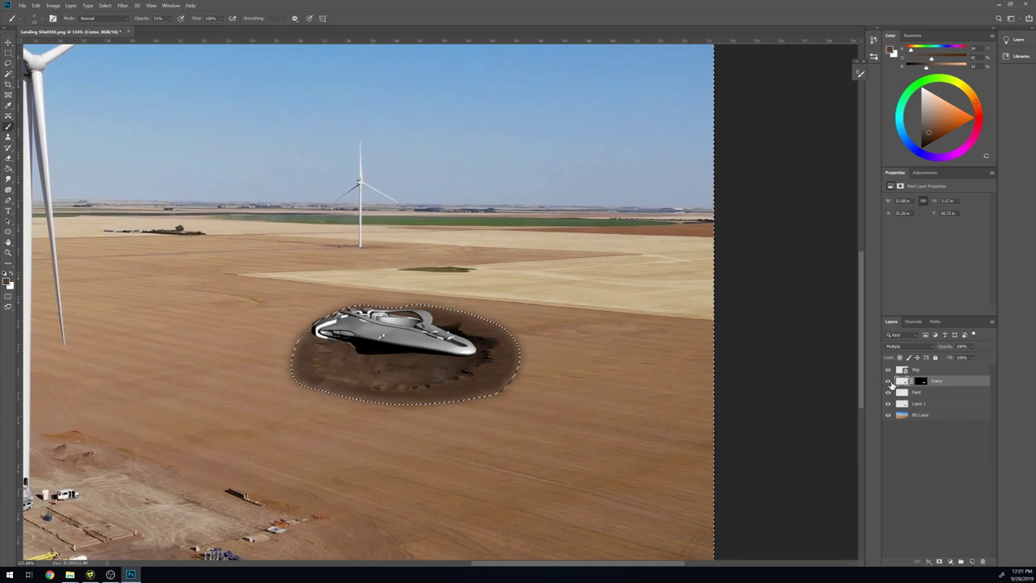
scroll(520, 394, up, 1)
scroll(539, 419, up, 2)
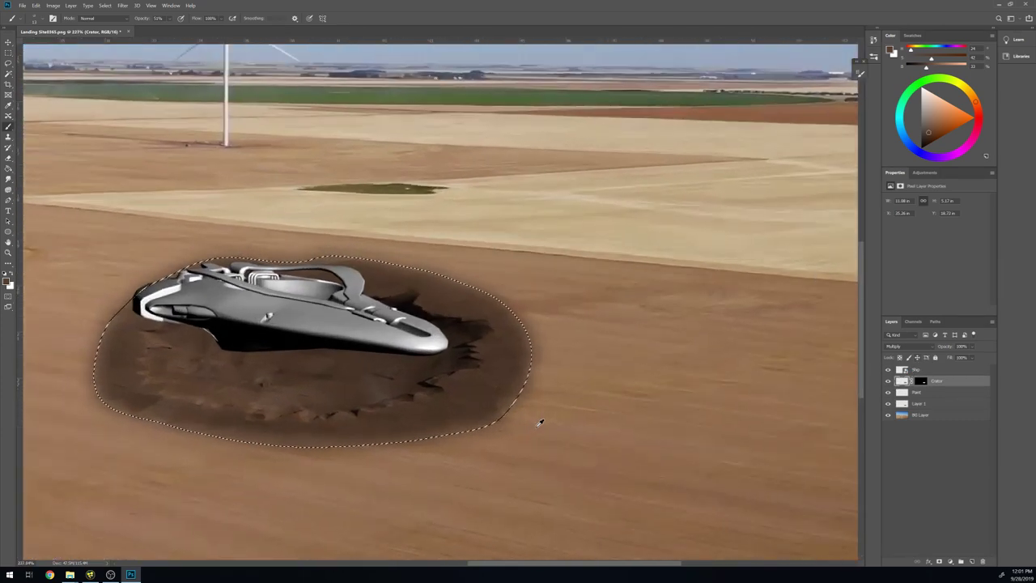
scroll(523, 333, up, 2)
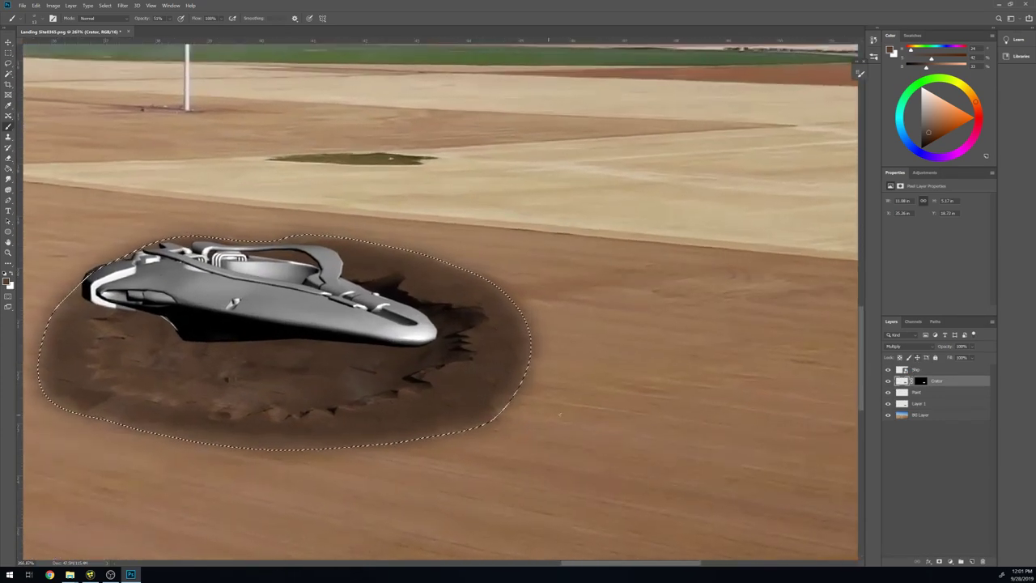
click(920, 380)
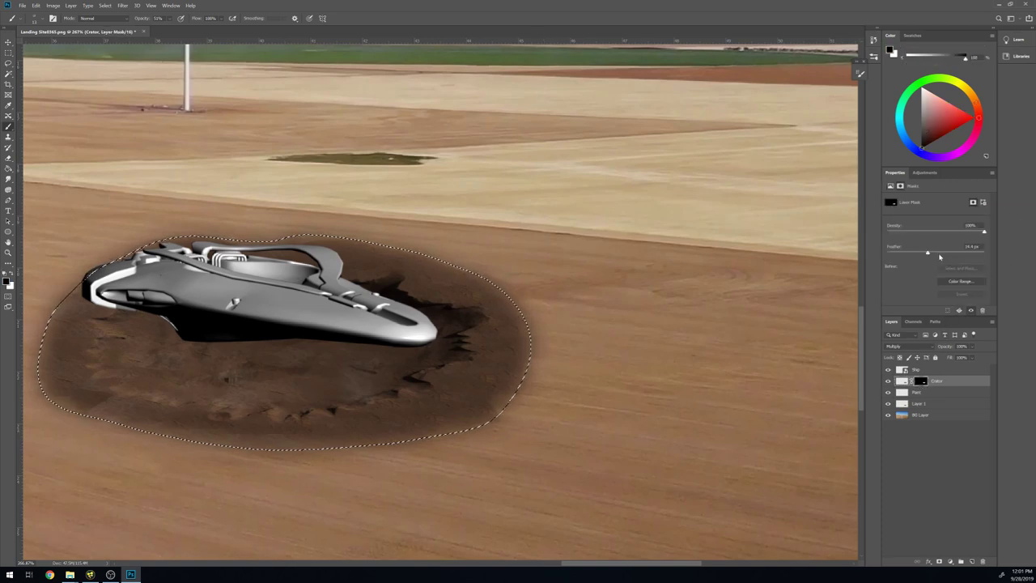
mouse_move(942, 255)
mouse_down()
mouse_move(931, 254)
mouse_move(943, 253)
mouse_up()
drag(931, 252, 928, 251)
text(20)
key(Return)
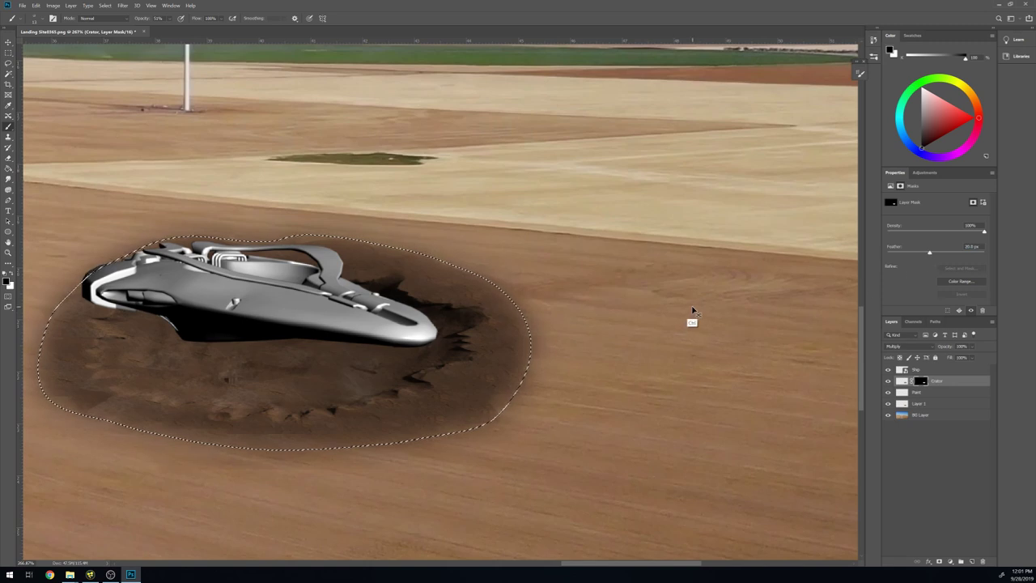
key(ctrl+d)
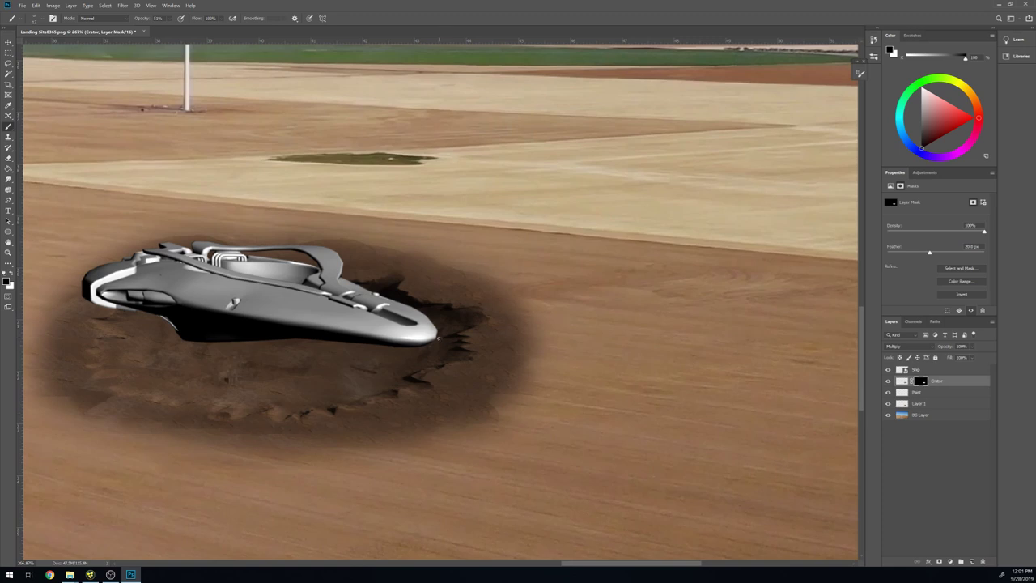
- Enlarge the brush and paint the Crater mask along its right and upper-right edges
click(874, 73)
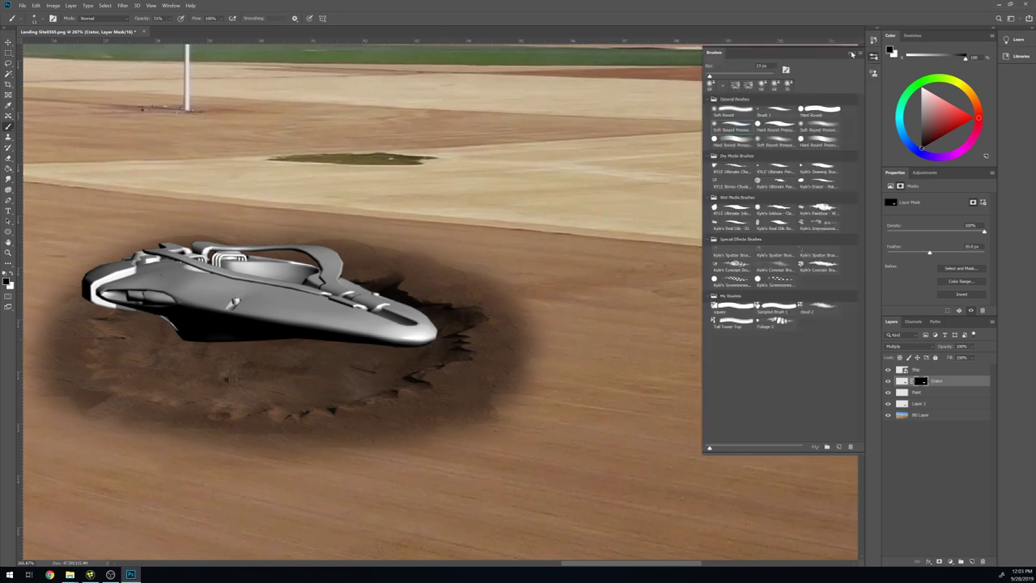
click(852, 54)
drag(480, 359, 566, 340)
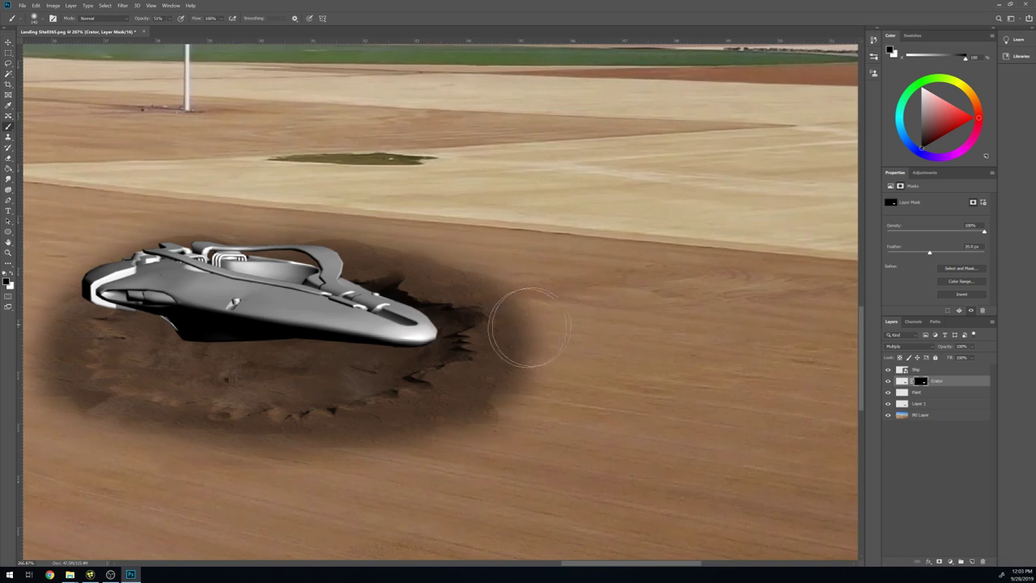
mouse_move(498, 379)
mouse_down()
mouse_move(416, 394)
mouse_move(428, 388)
mouse_up()
mouse_move(479, 460)
mouse_down()
mouse_move(513, 389)
mouse_move(493, 403)
mouse_move(550, 302)
mouse_move(535, 280)
mouse_up()
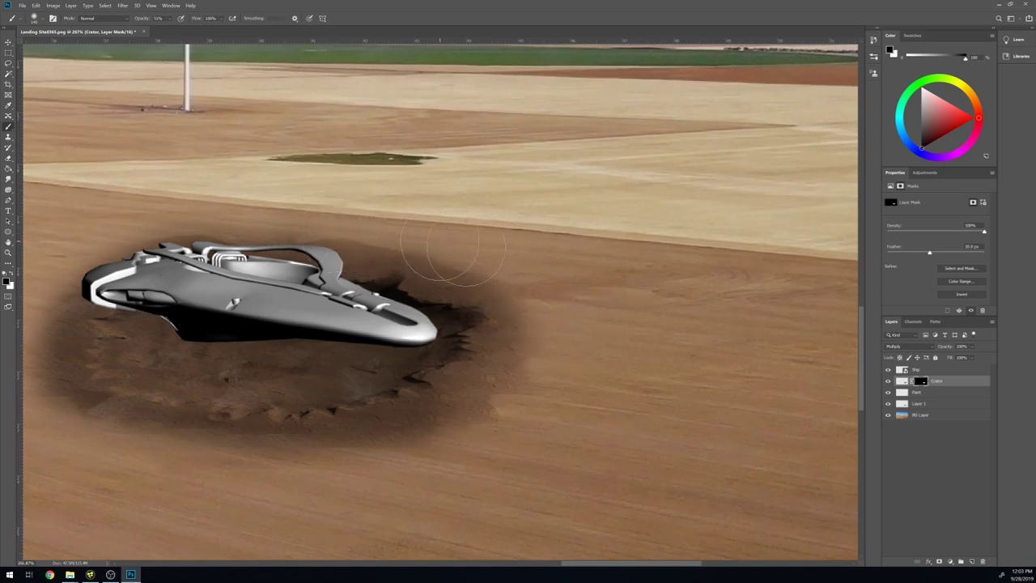
- With Ship and Layer 1 hidden, lighten the crater mask's left and lower edges, then restore Layer 1
click(888, 370)
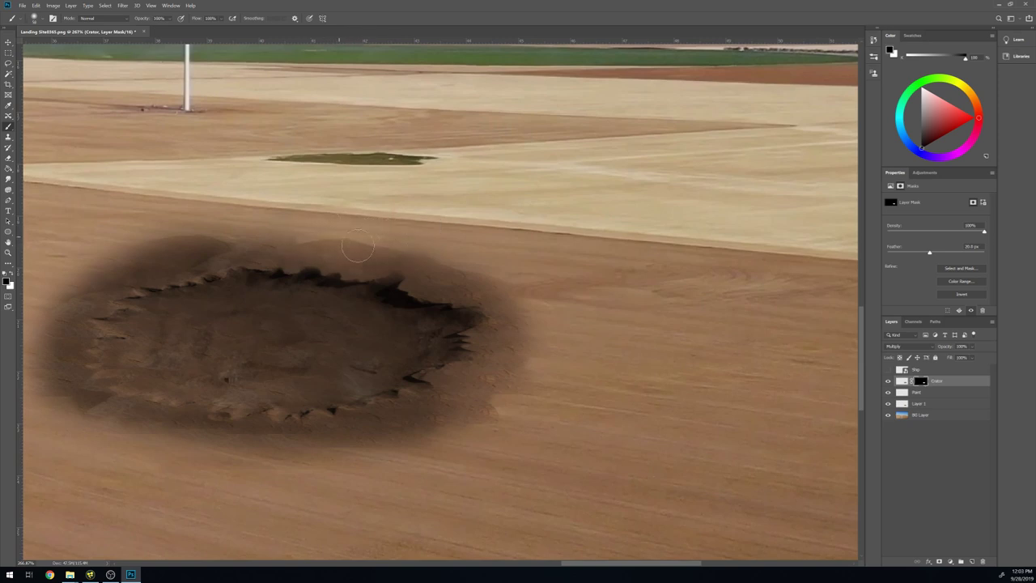
click(888, 405)
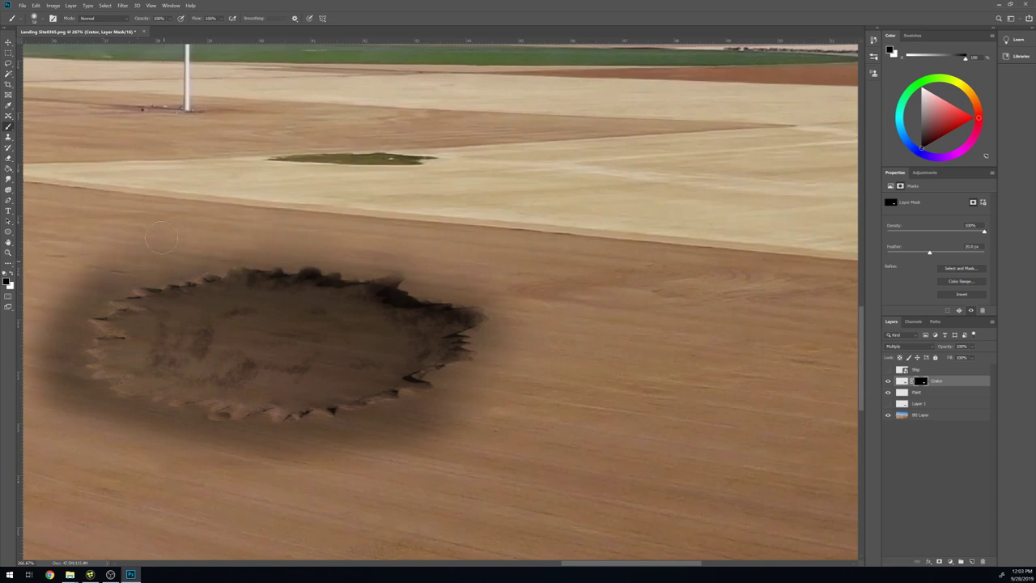
drag(161, 237, 74, 397)
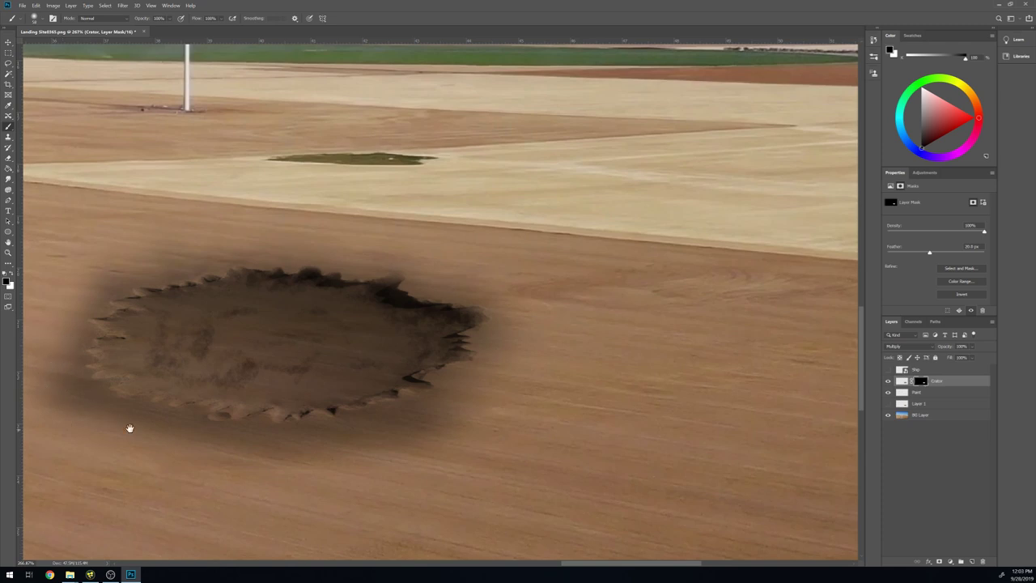
drag(129, 427, 389, 354)
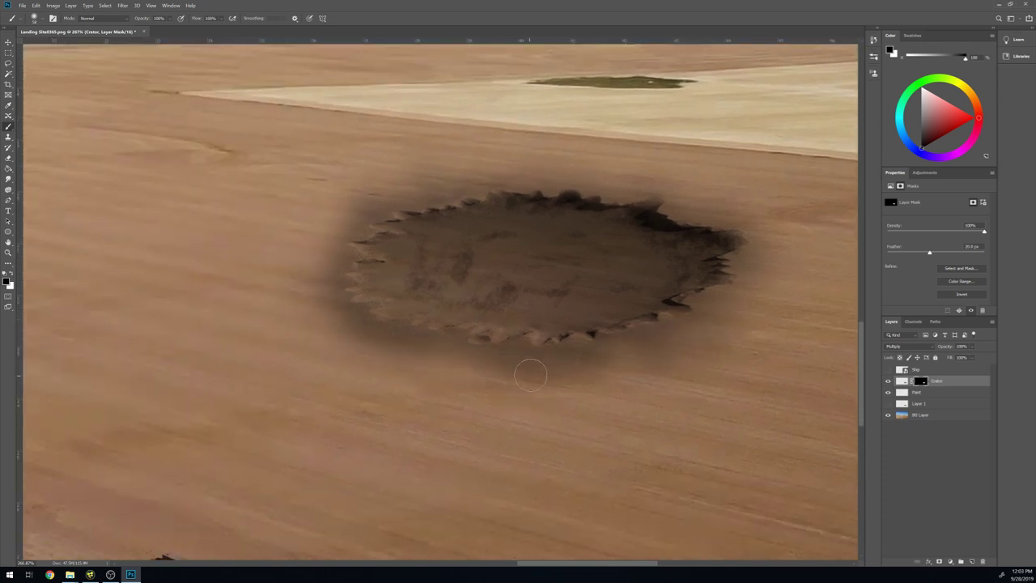
drag(530, 375, 636, 360)
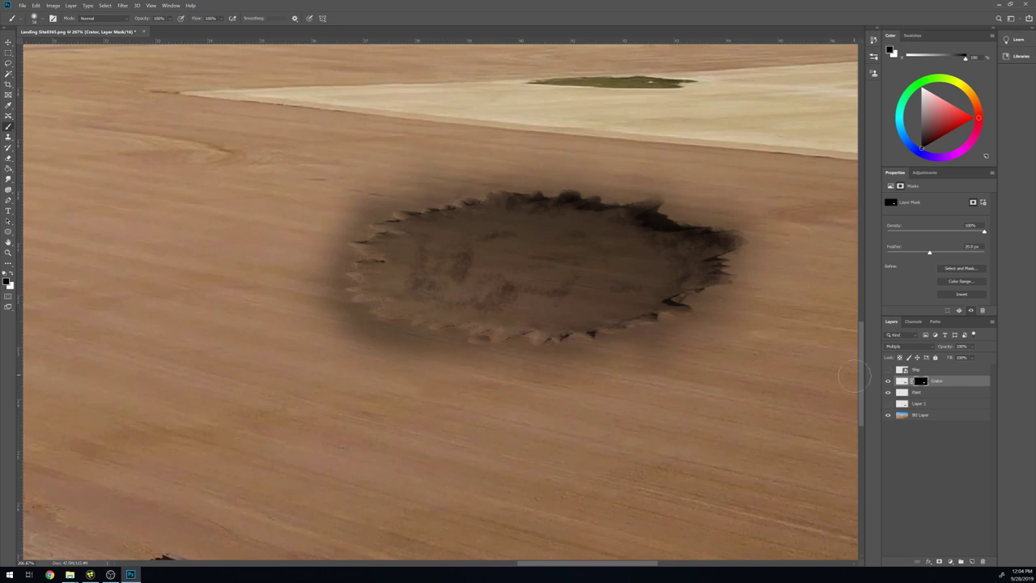
click(889, 404)
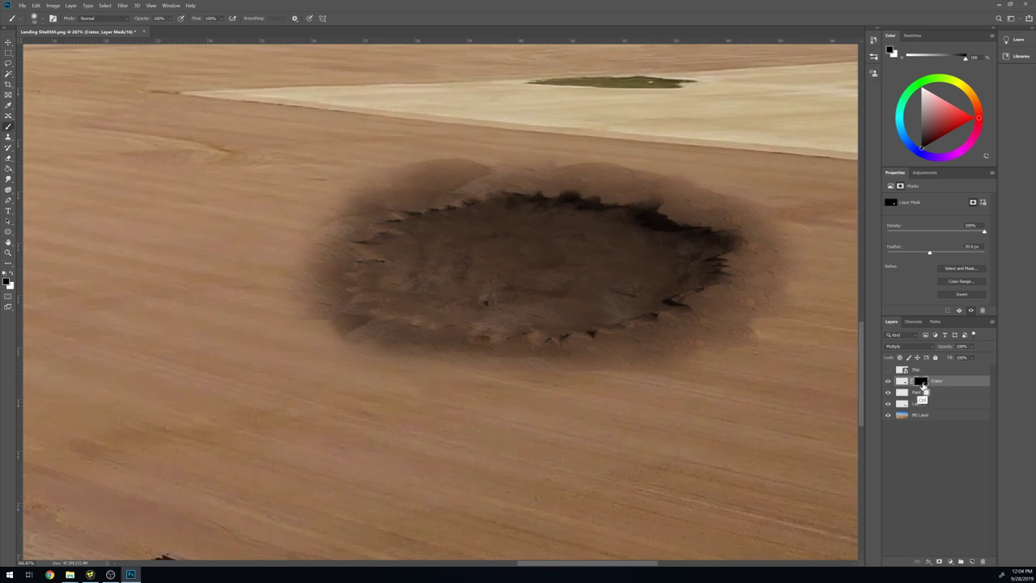
ctrl+click(922, 382)
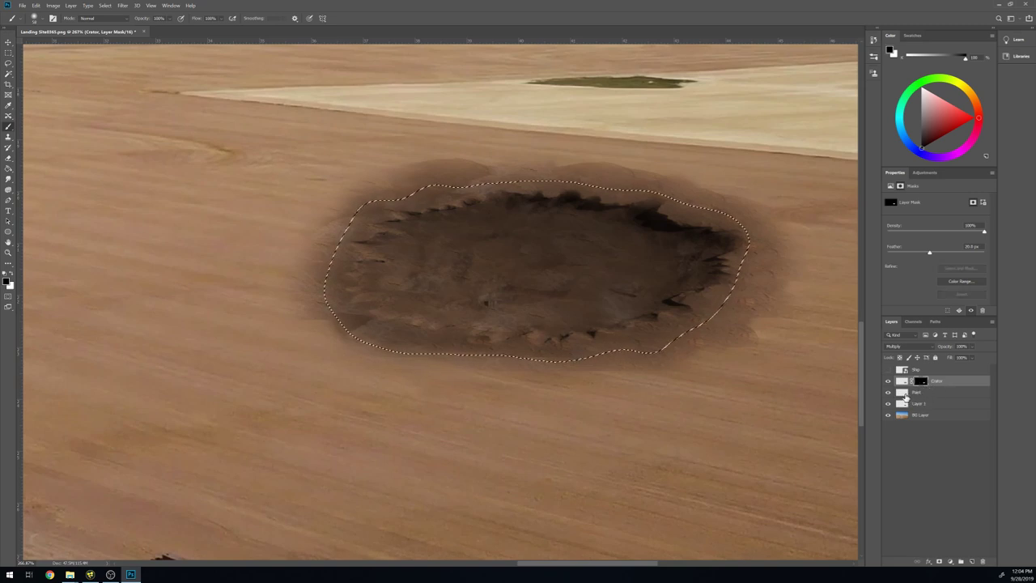
- Give the Paint layer and Layer 1 crater-shaped masks, inverting Layer 1's mask
click(907, 394)
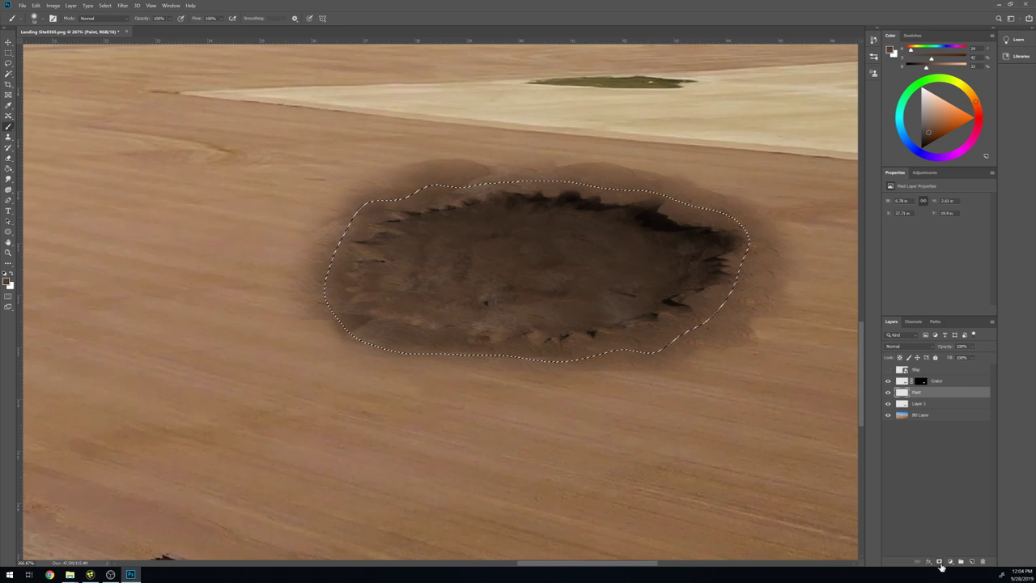
click(941, 563)
click(904, 405)
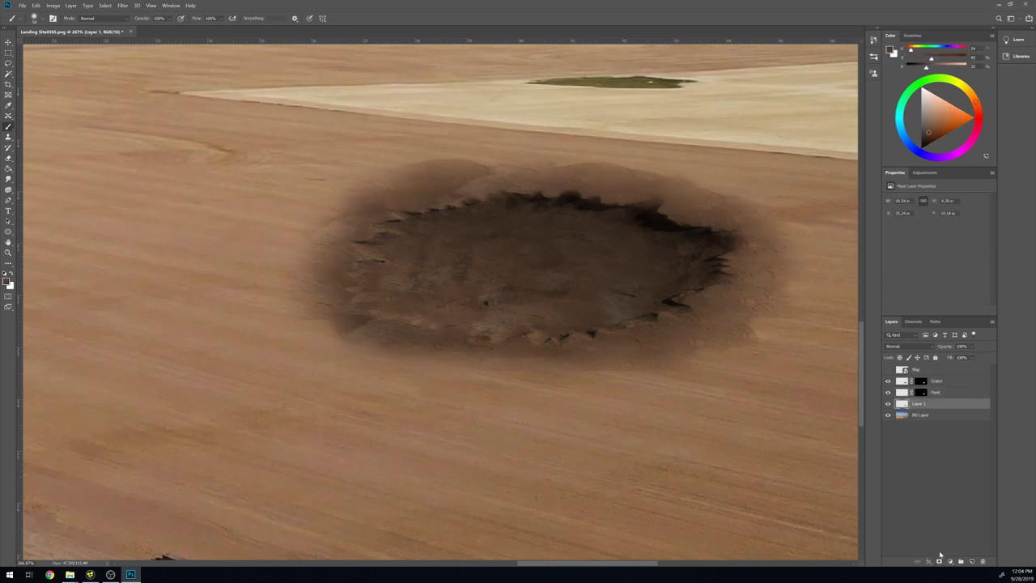
click(939, 562)
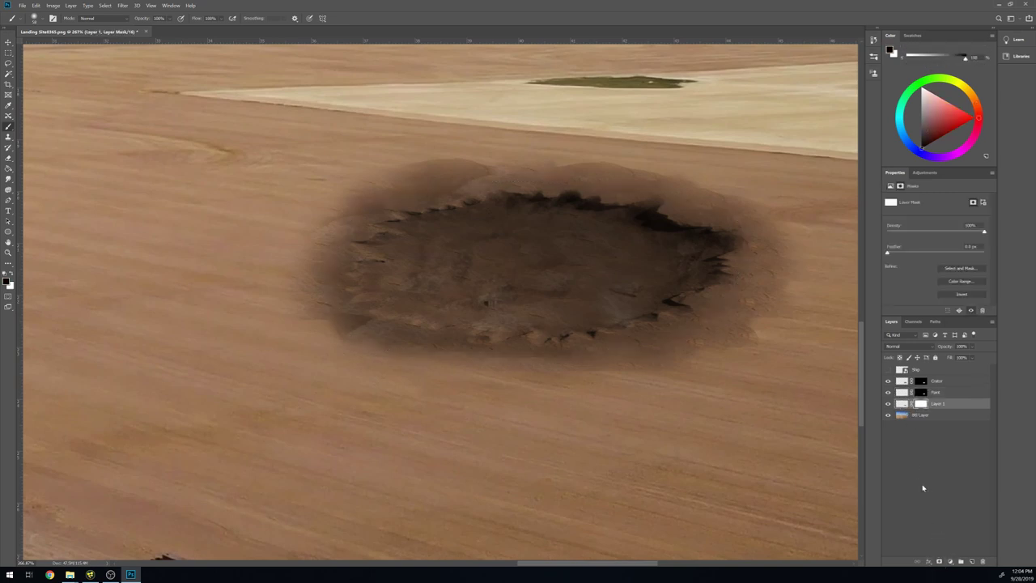
click(903, 403)
key(ctrl+shift+d)
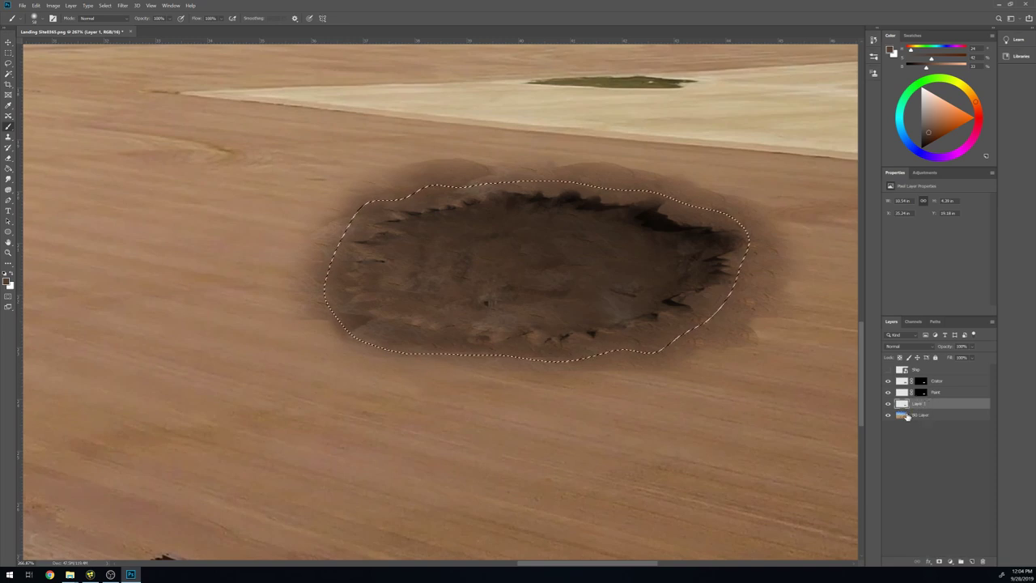
click(939, 562)
key(ctrl+i)
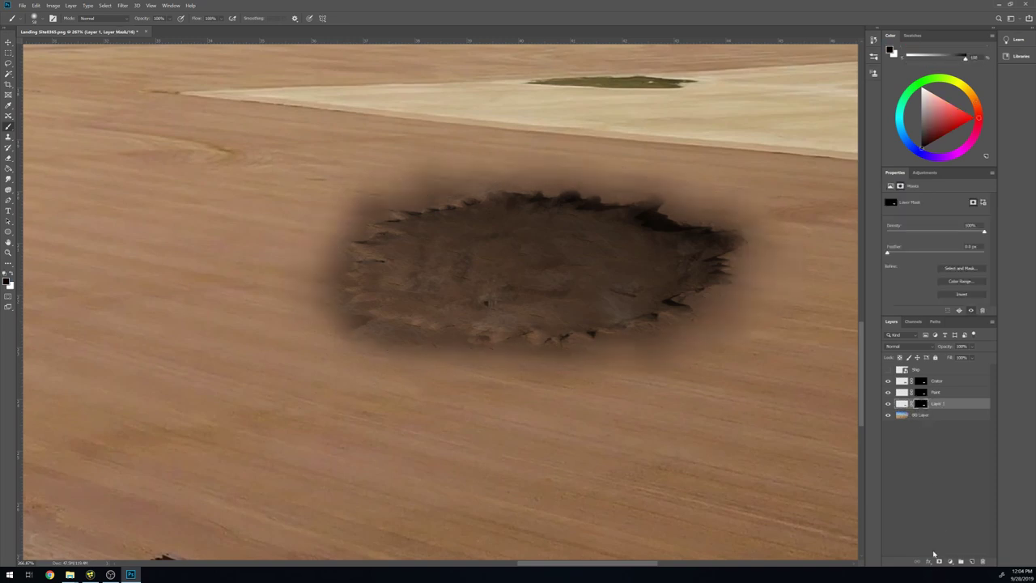
key(ctrl+0)
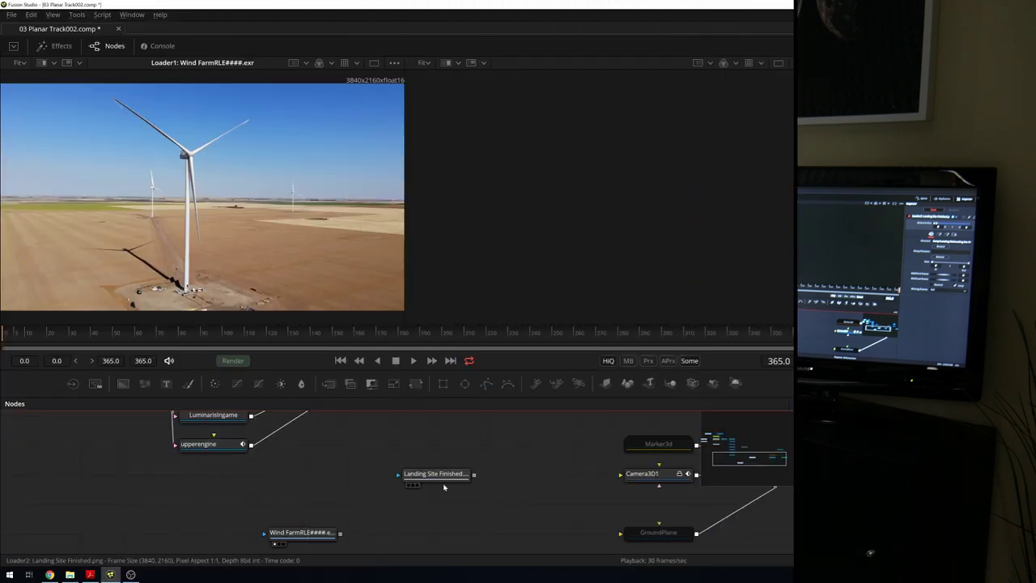
- Show the Landing Site image in both viewers and the Wind Farm footage in viewer 1
key(1)
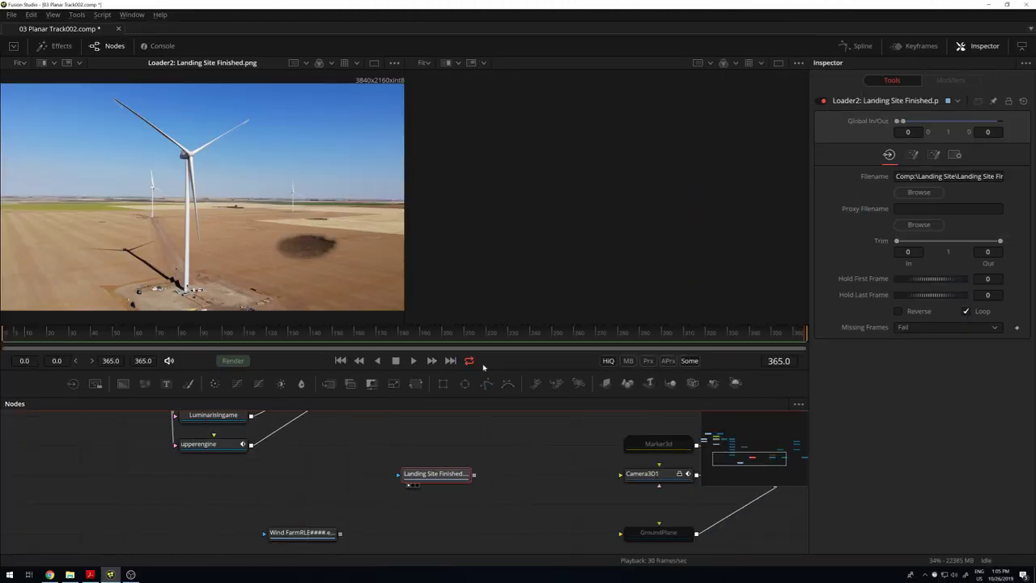
key(2)
scroll(324, 502, down, 1)
click(301, 519)
key(1)
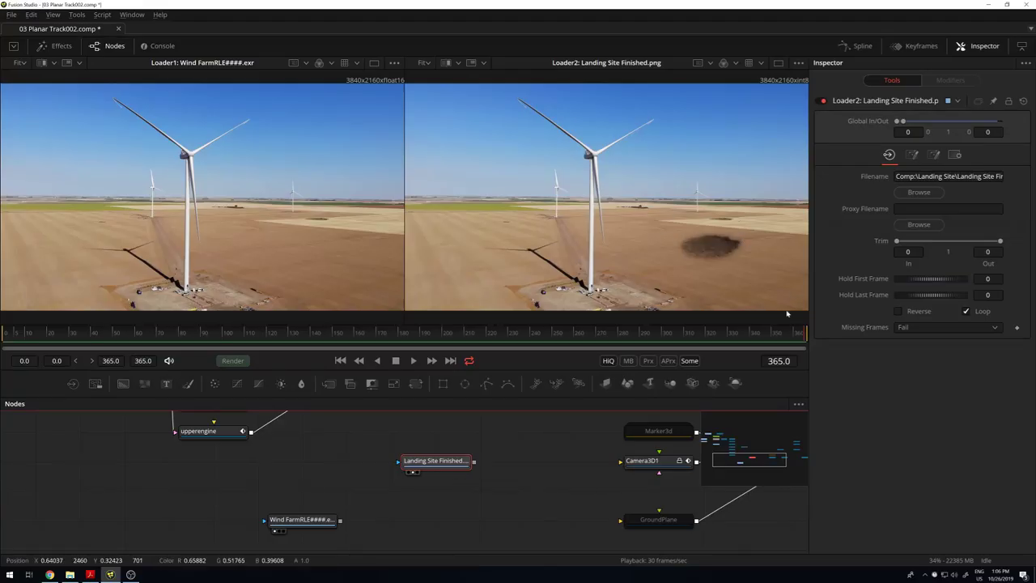
- Mask the Landing Site image with a flat Ellipse around the patch and merge it over Wind Farm
click(465, 384)
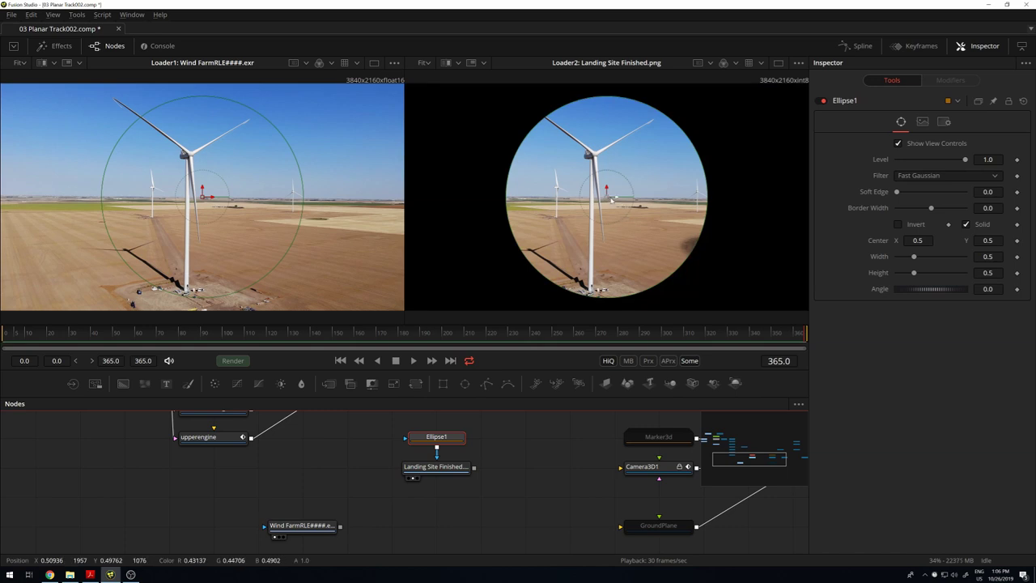
drag(607, 199, 708, 242)
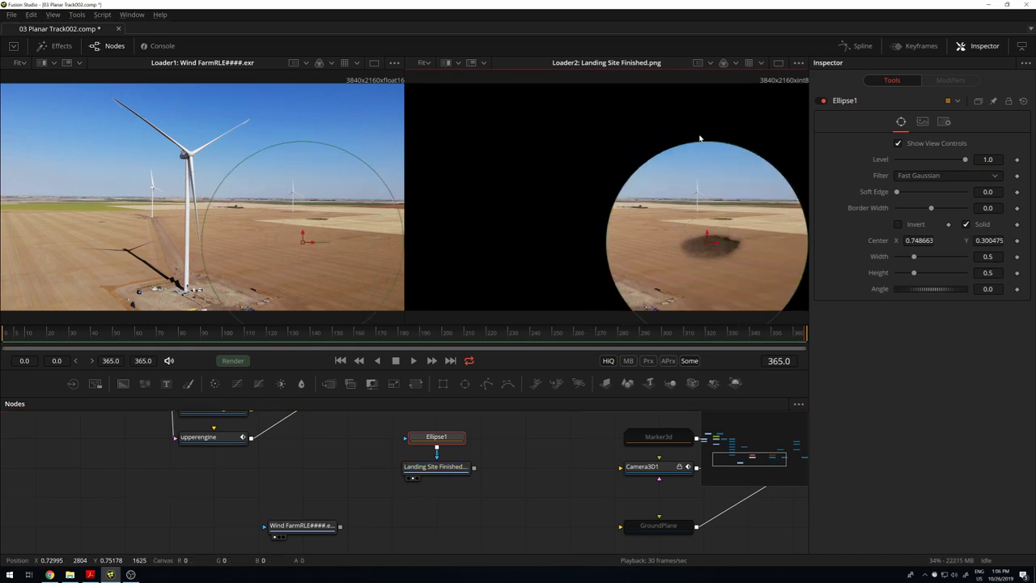
mouse_move(712, 144)
mouse_down()
mouse_move(637, 244)
mouse_move(659, 247)
mouse_up()
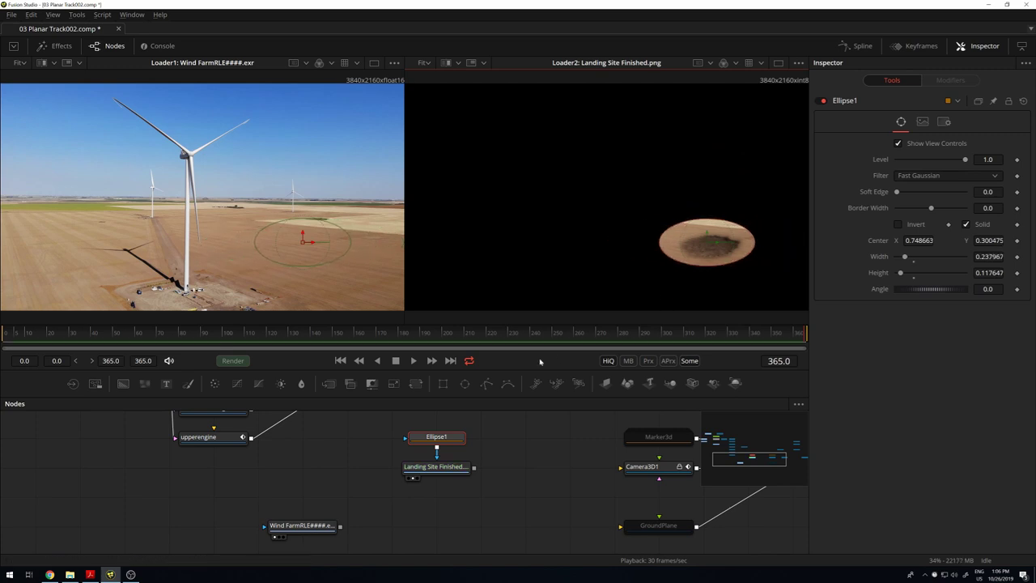
drag(707, 242, 712, 249)
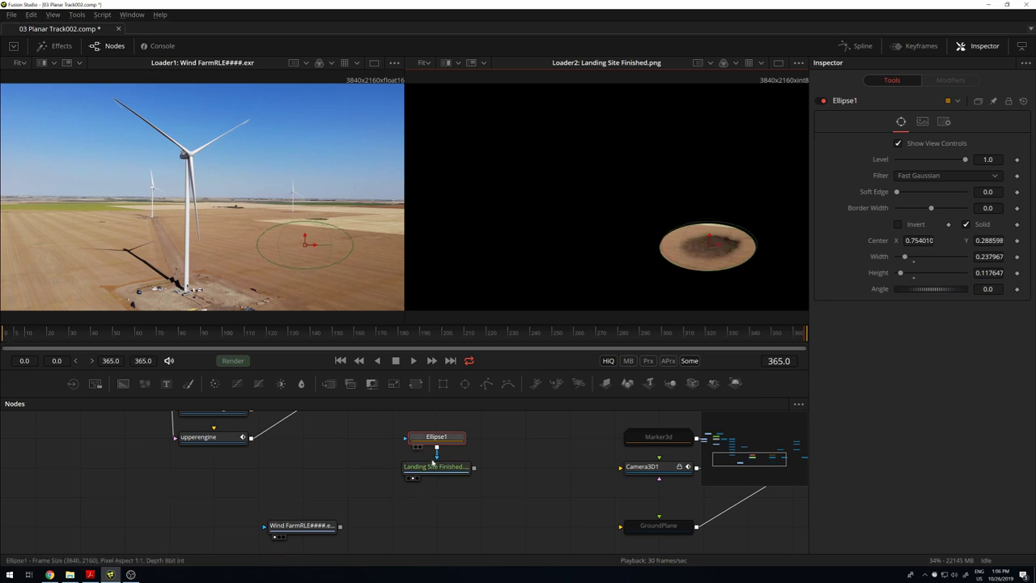
drag(473, 467, 339, 527)
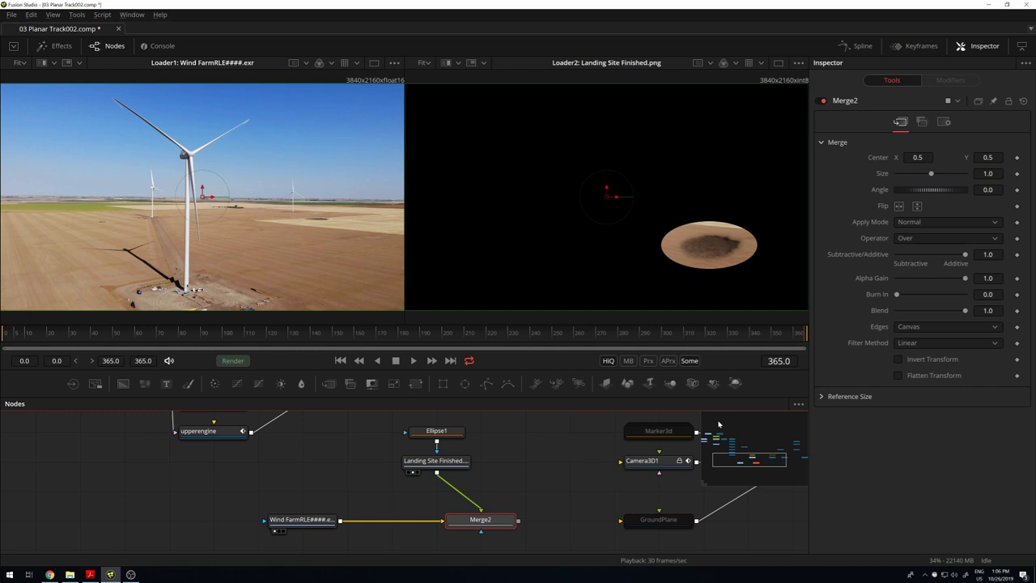
- Show Merge2 in the second viewer and zoom and pan to the crater patch on the field
key(2)
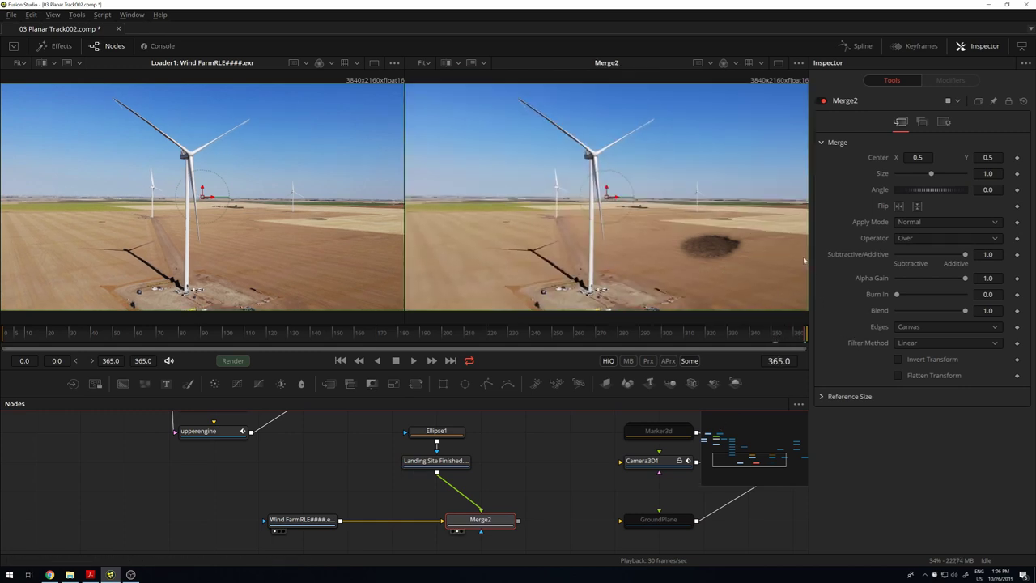
scroll(777, 259, up, 2)
scroll(764, 259, up, 1)
scroll(763, 258, up, 1)
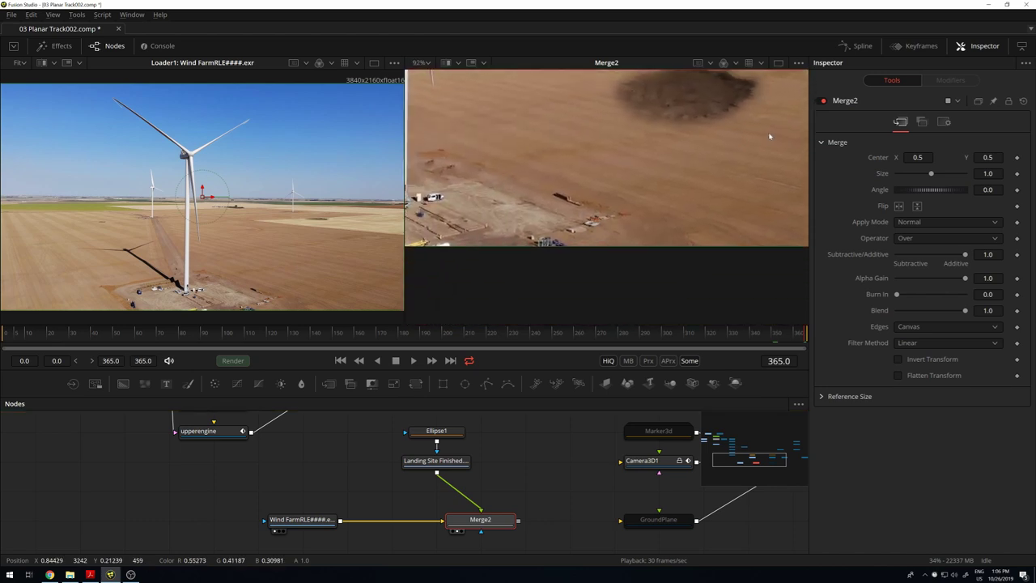
scroll(761, 300, down, 2)
drag(761, 301, 702, 203)
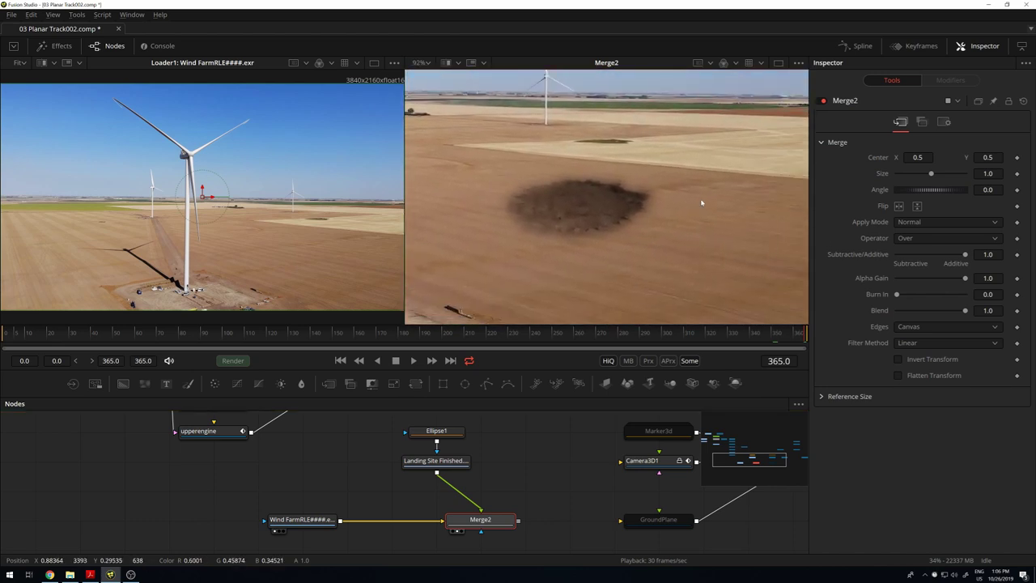
scroll(658, 242, up, 2)
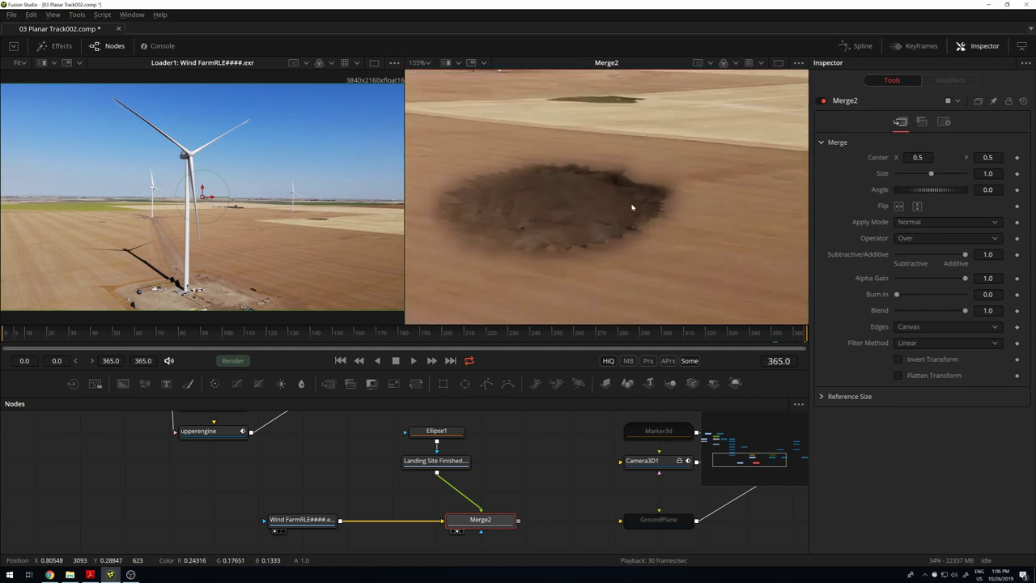
scroll(671, 165, down, 1)
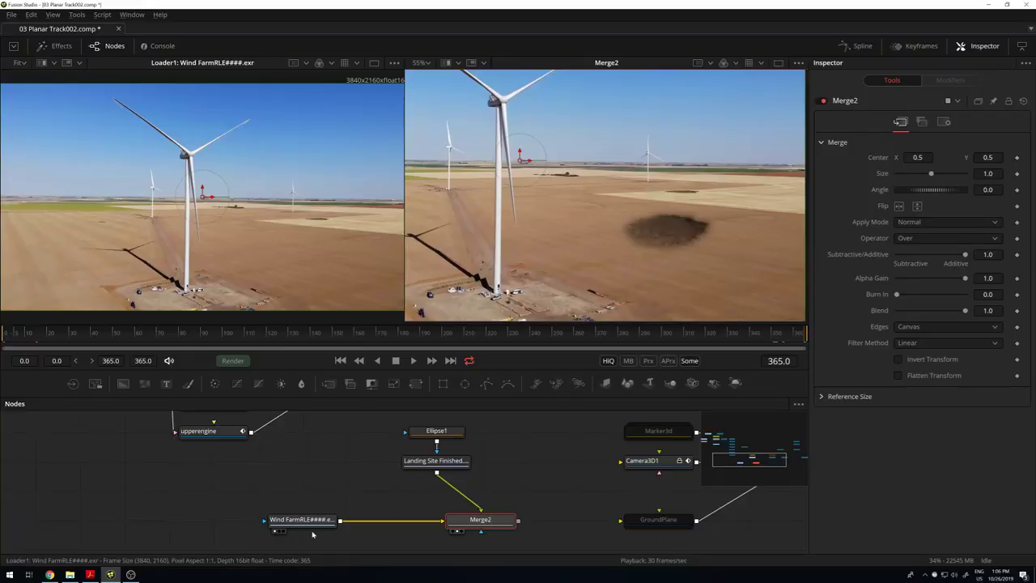
click(292, 519)
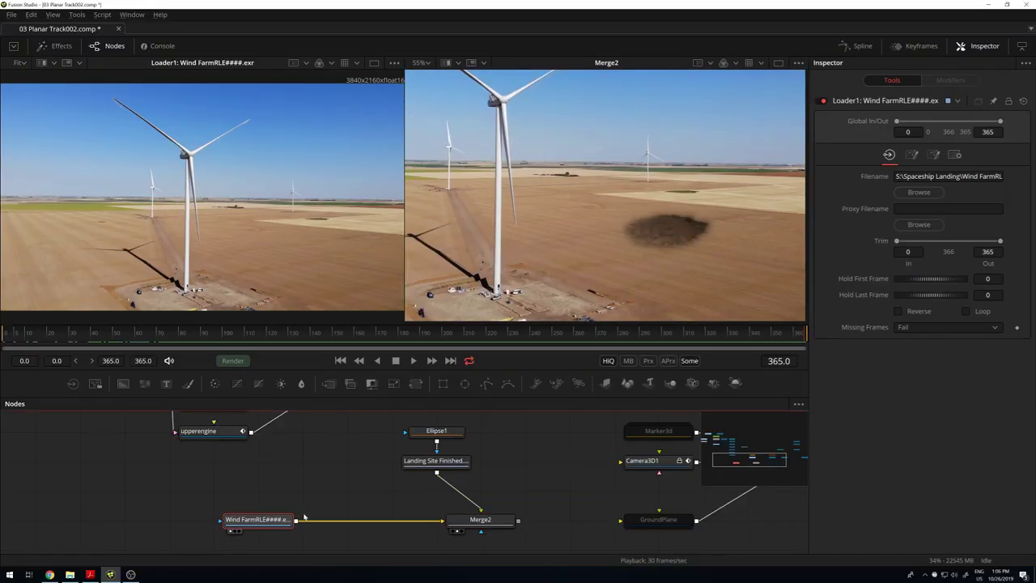
- Add a Planar Tracker via the 'plan' search, feed it the Wind Farm footage, and view it in viewer 1
click(282, 493)
key(shift+space)
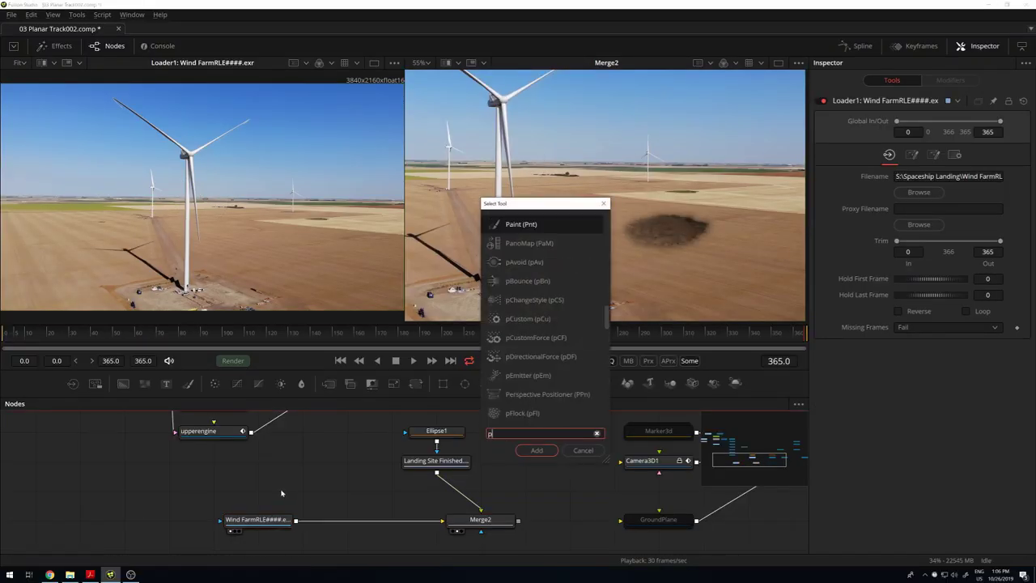
text(plan)
key(Return)
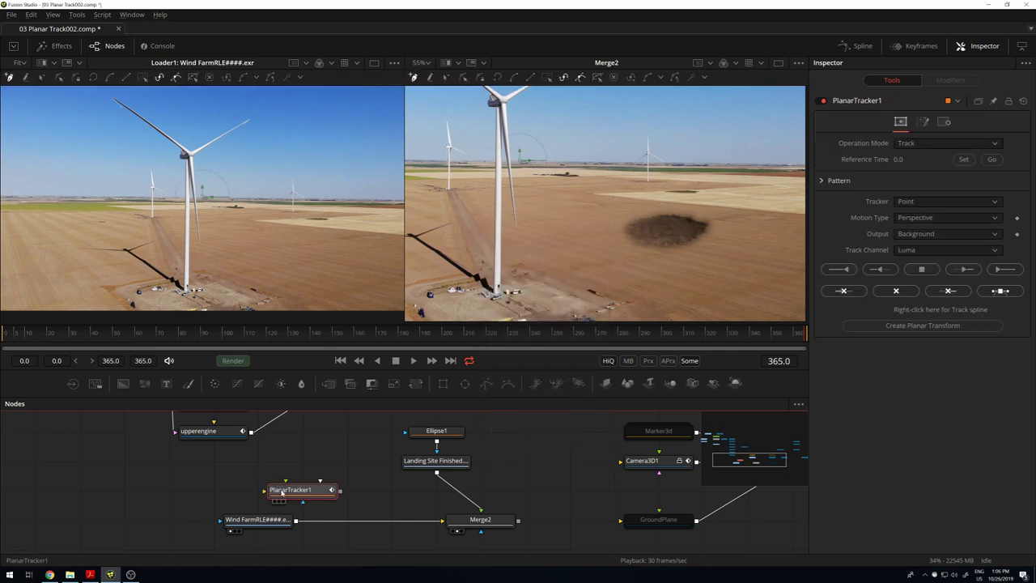
mouse_move(296, 521)
mouse_down()
mouse_move(288, 490)
mouse_move(360, 486)
mouse_up()
key(1)
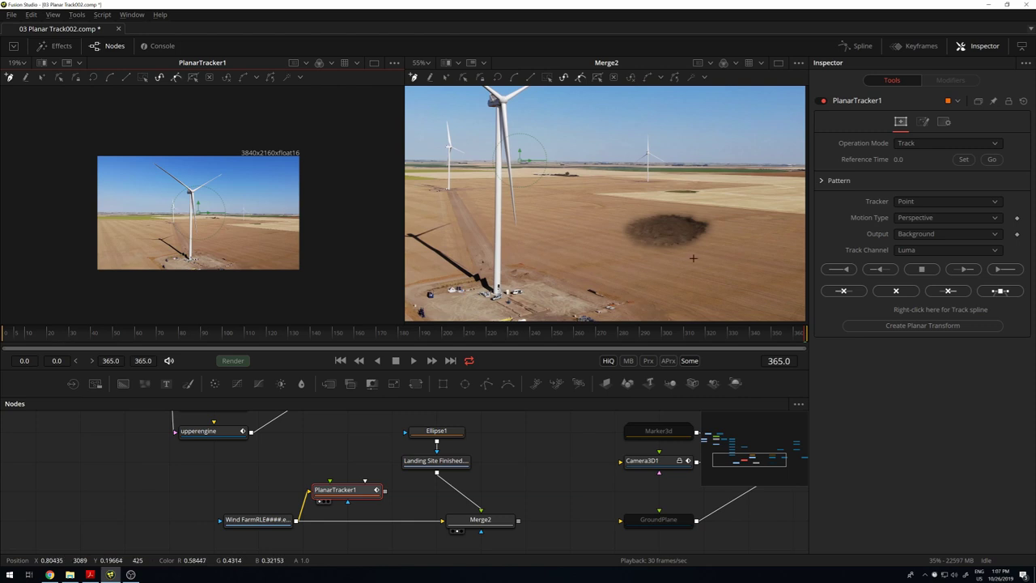
click(739, 215)
click(694, 258)
click(691, 204)
click(624, 215)
click(607, 256)
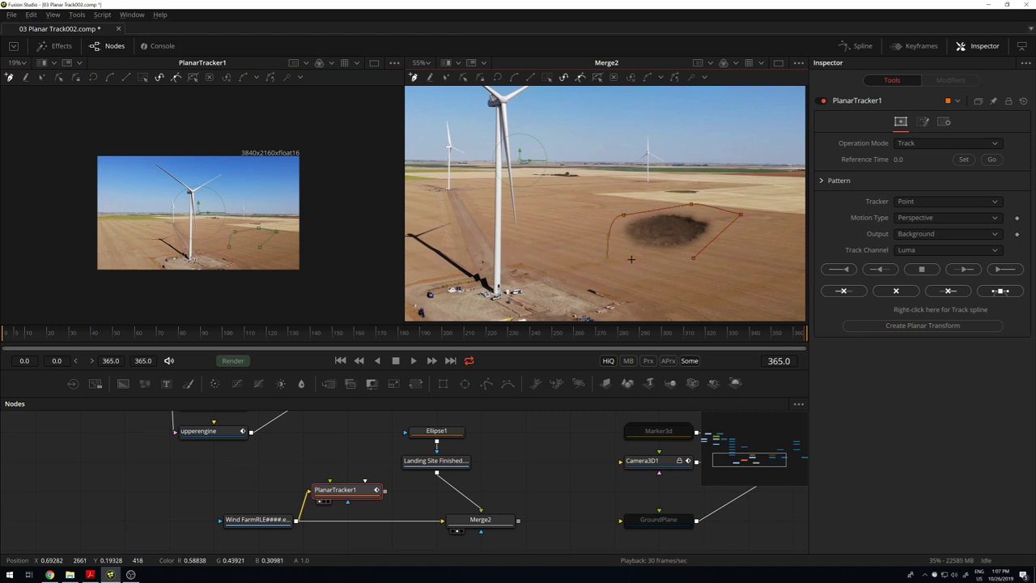
click(694, 257)
scroll(251, 239, up, 5)
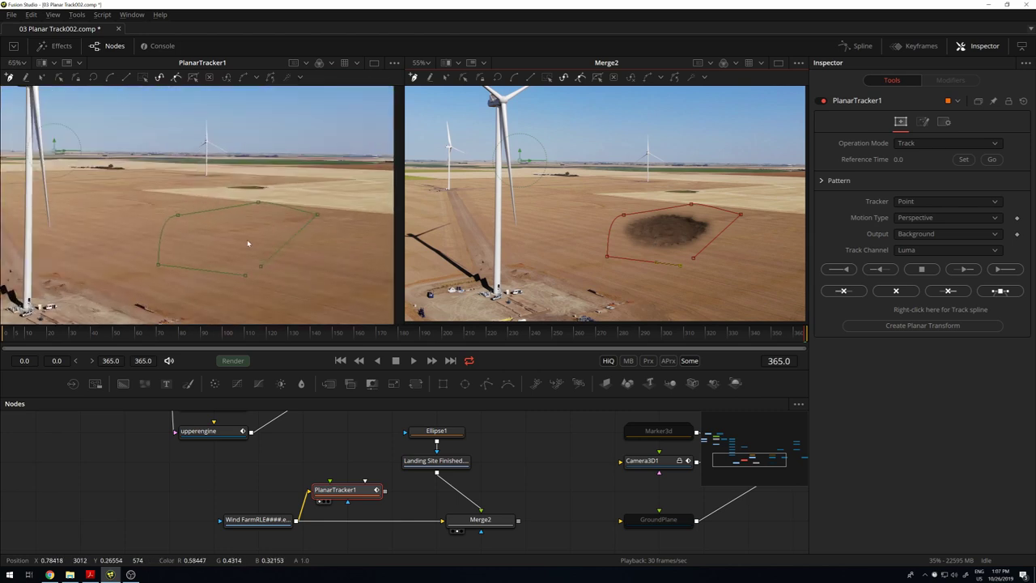
scroll(248, 243, up, 2)
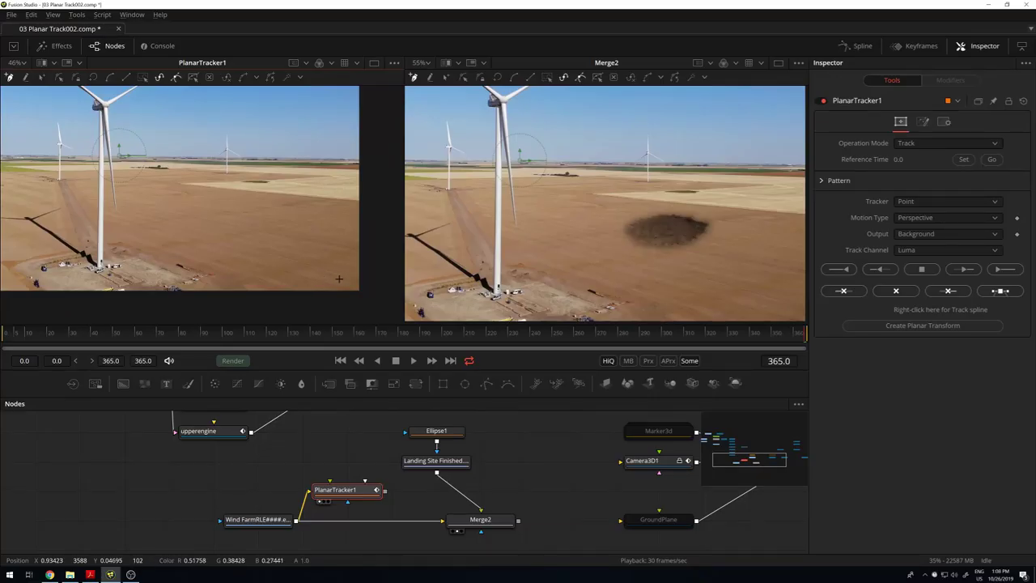
- Zoom the tracker view and place outline points on the distant field, turbine base and tree line
scroll(340, 279, up, 4)
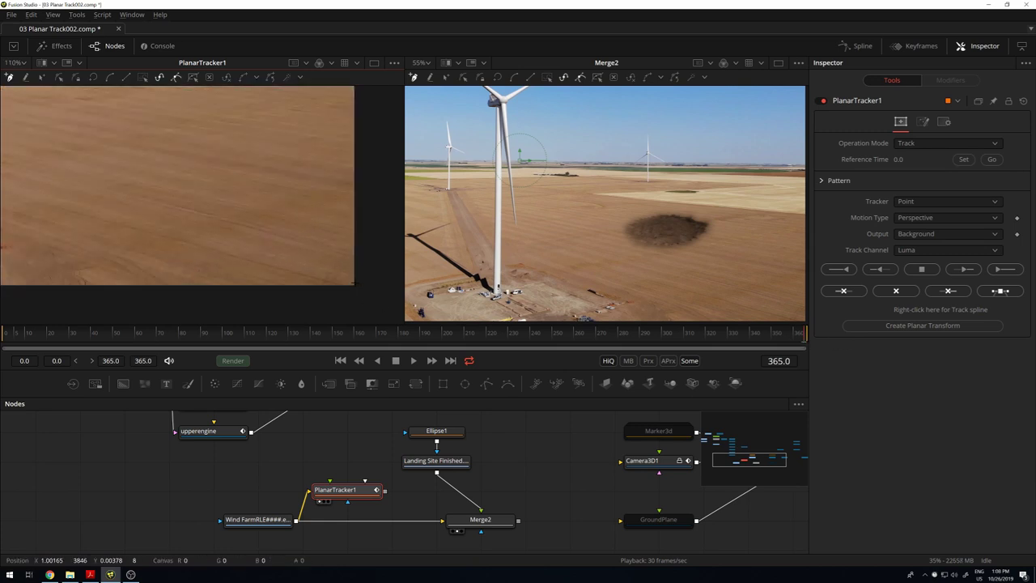
scroll(354, 275, up, 2)
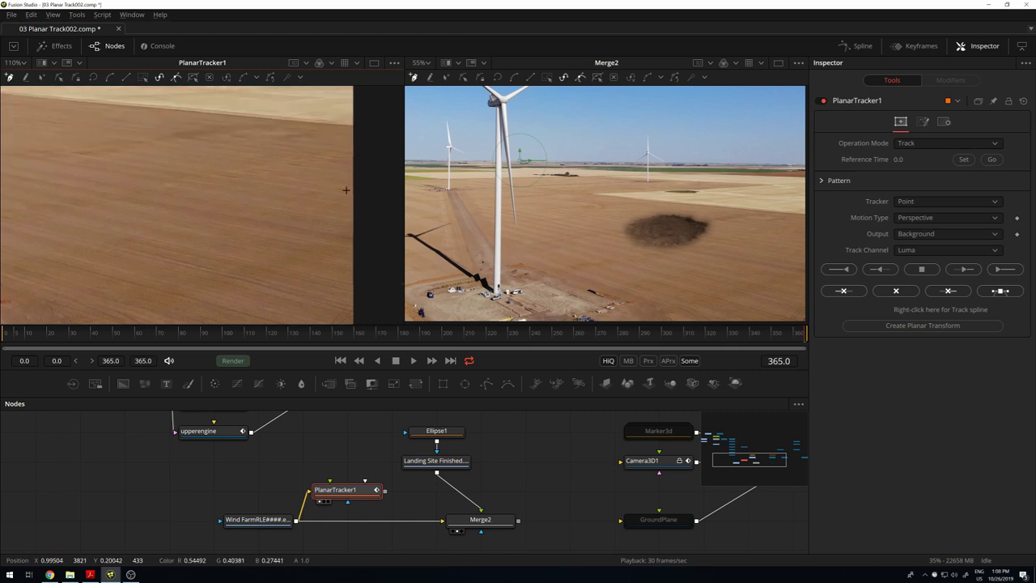
scroll(351, 234, up, 3)
scroll(349, 199, up, 3)
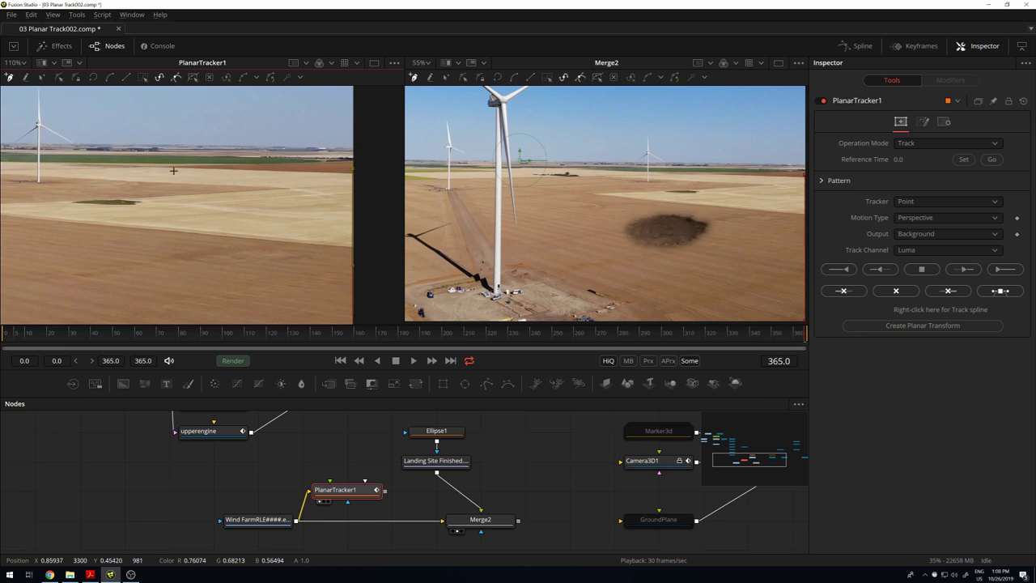
drag(60, 188, 188, 184)
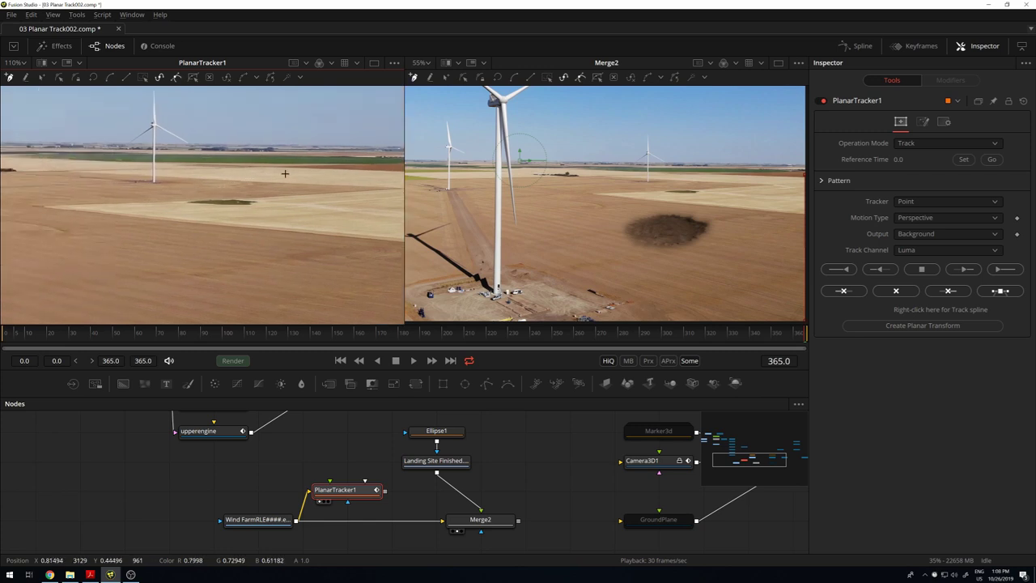
drag(285, 173, 256, 183)
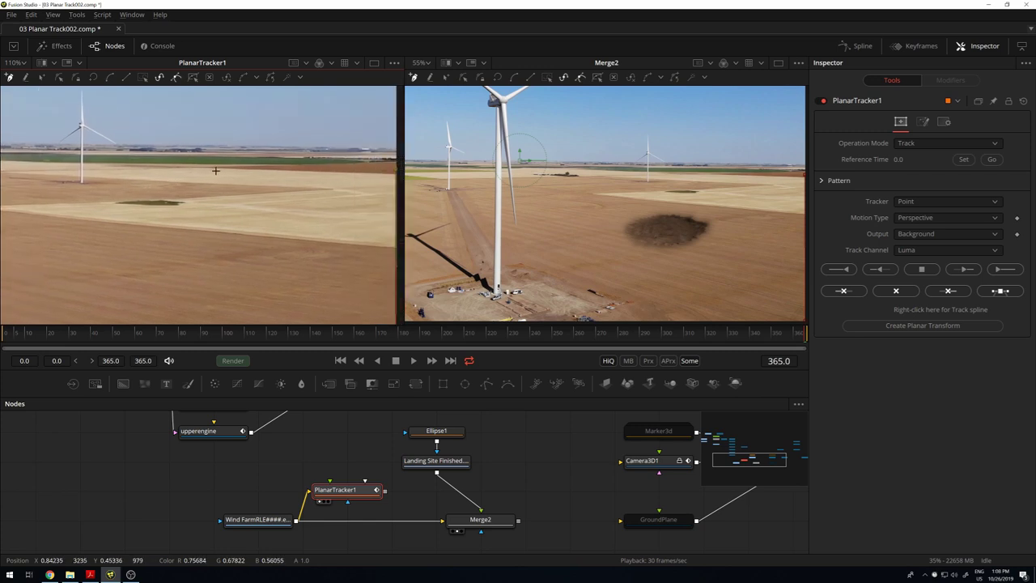
click(131, 175)
drag(69, 186, 359, 193)
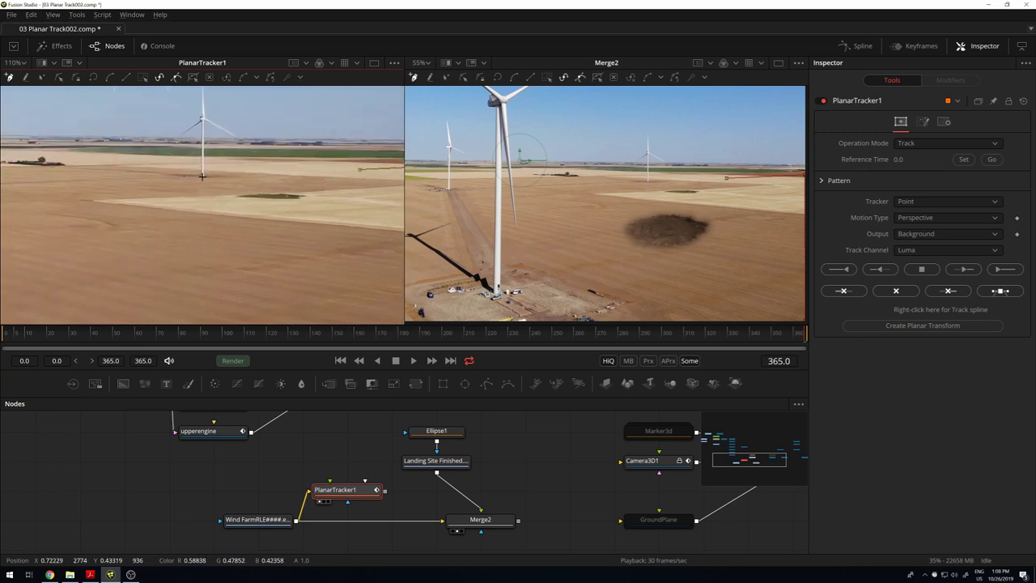
scroll(203, 175, up, 5)
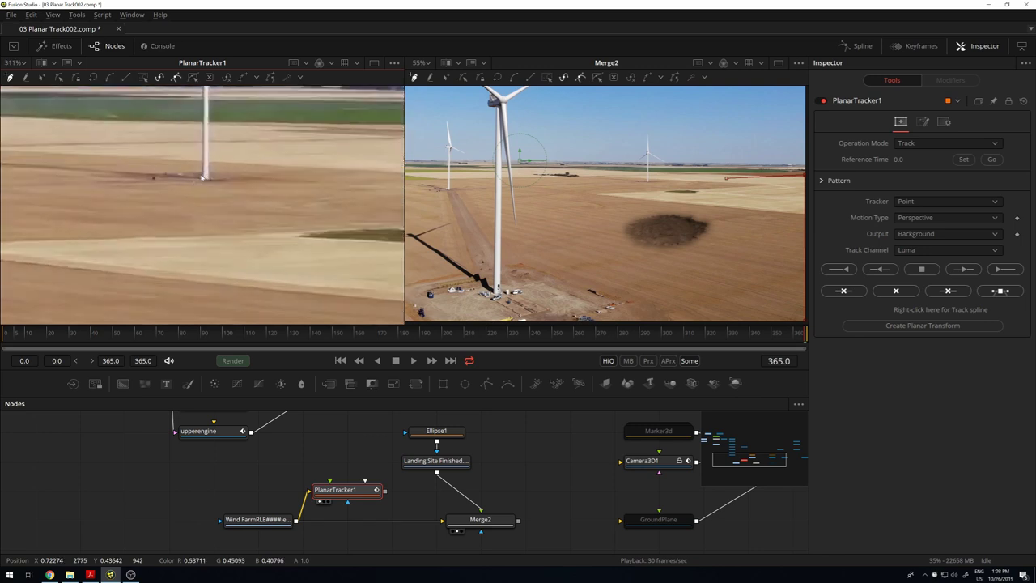
click(206, 177)
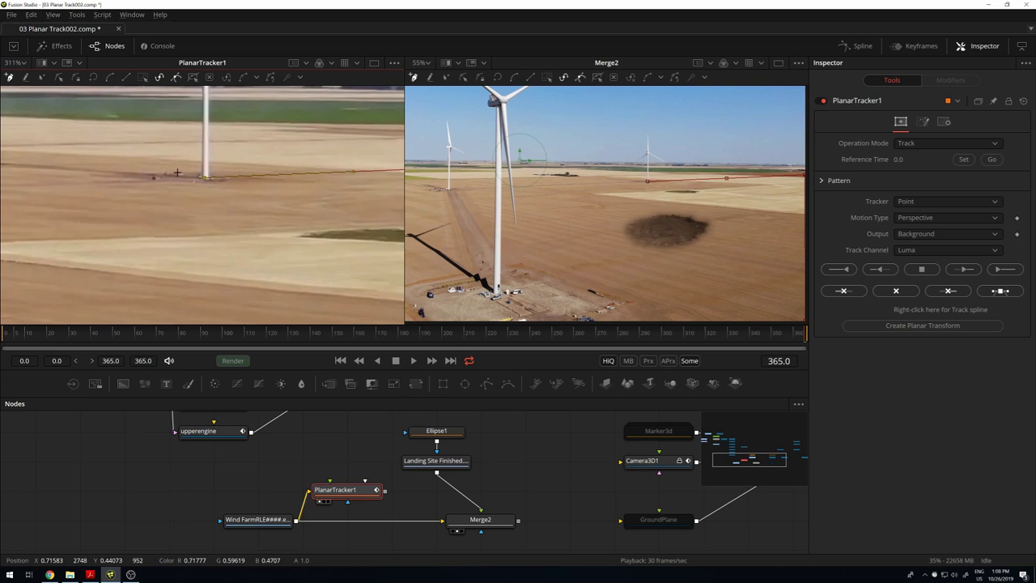
drag(212, 146, 378, 254)
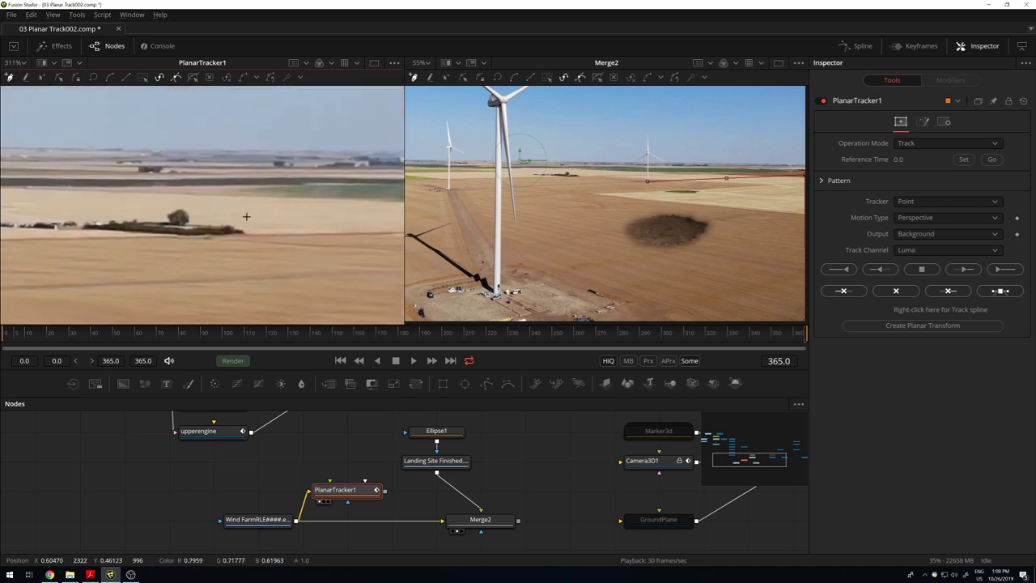
click(213, 212)
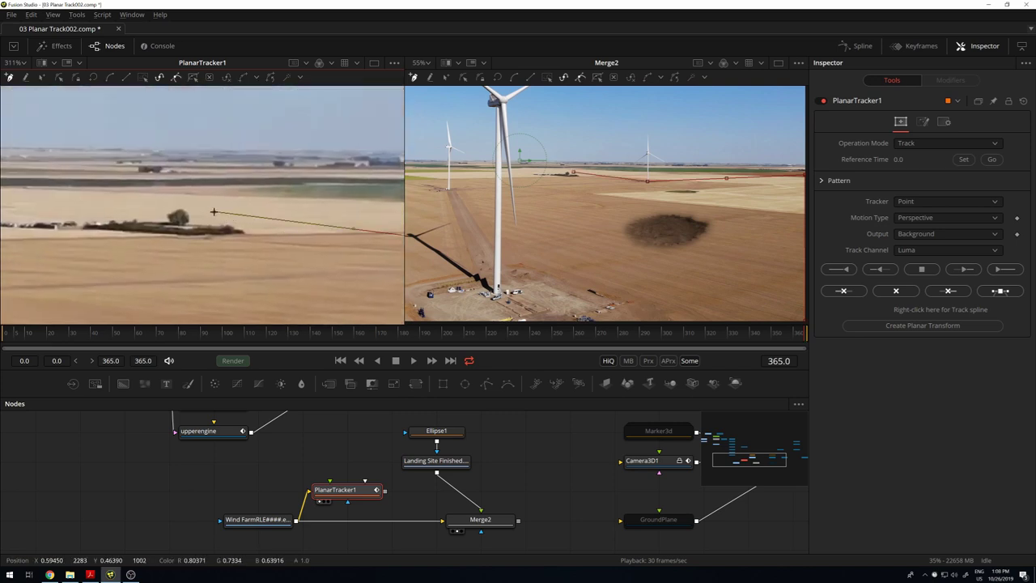
scroll(212, 236, down, 2)
scroll(186, 218, down, 2)
scroll(162, 202, down, 2)
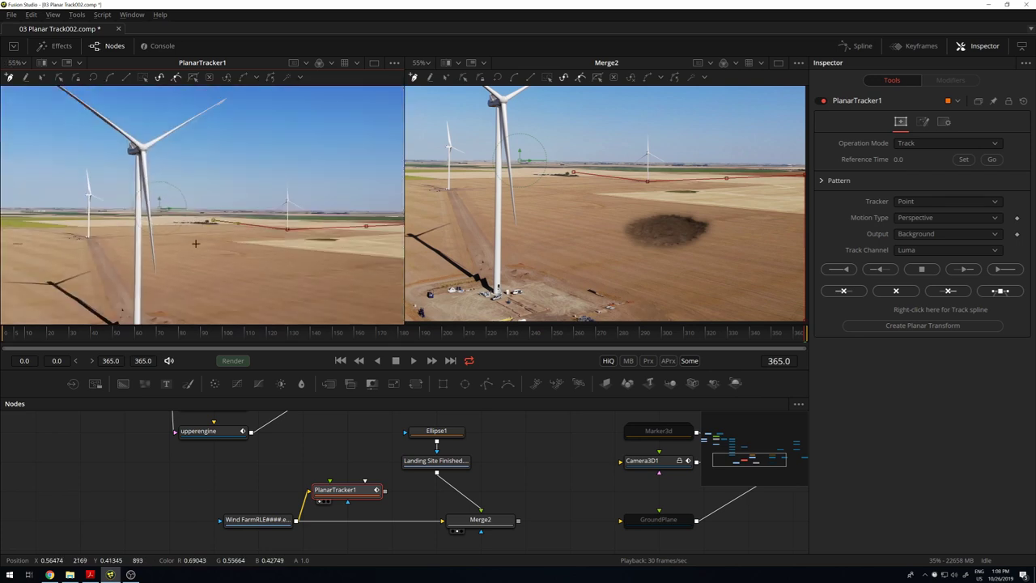
scroll(133, 181, down, 2)
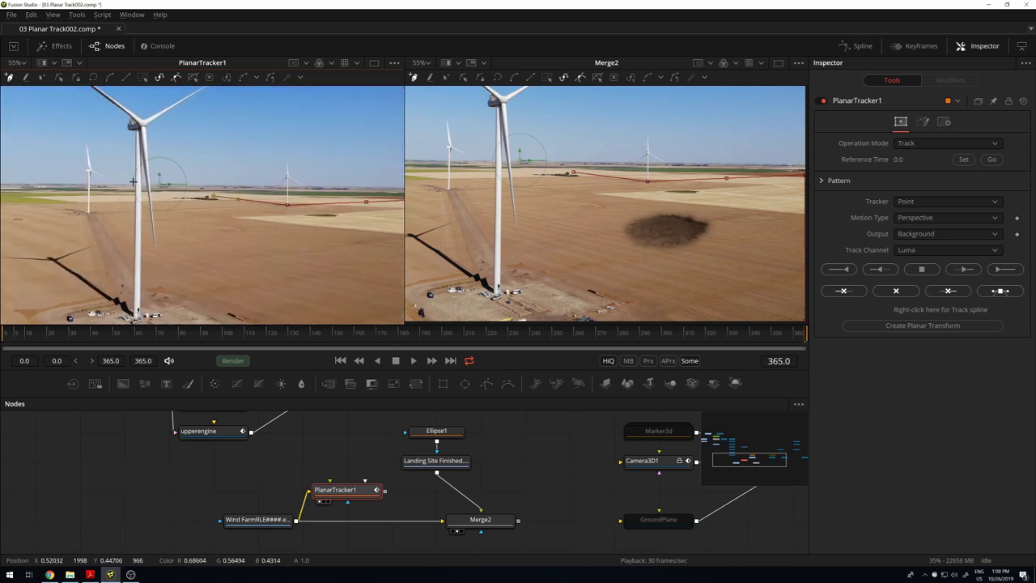
- At frame 0, extend the tracking polygon down the field to the image's bottom-right corner
click(1, 339)
scroll(178, 215, up, 1)
scroll(189, 205, up, 1)
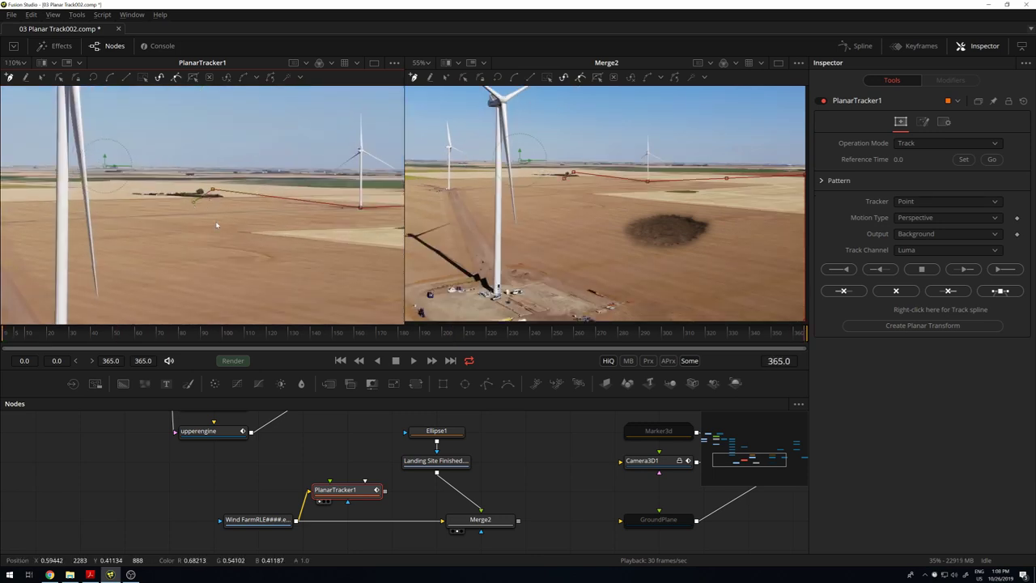
scroll(216, 225, down, 1)
scroll(216, 229, down, 1)
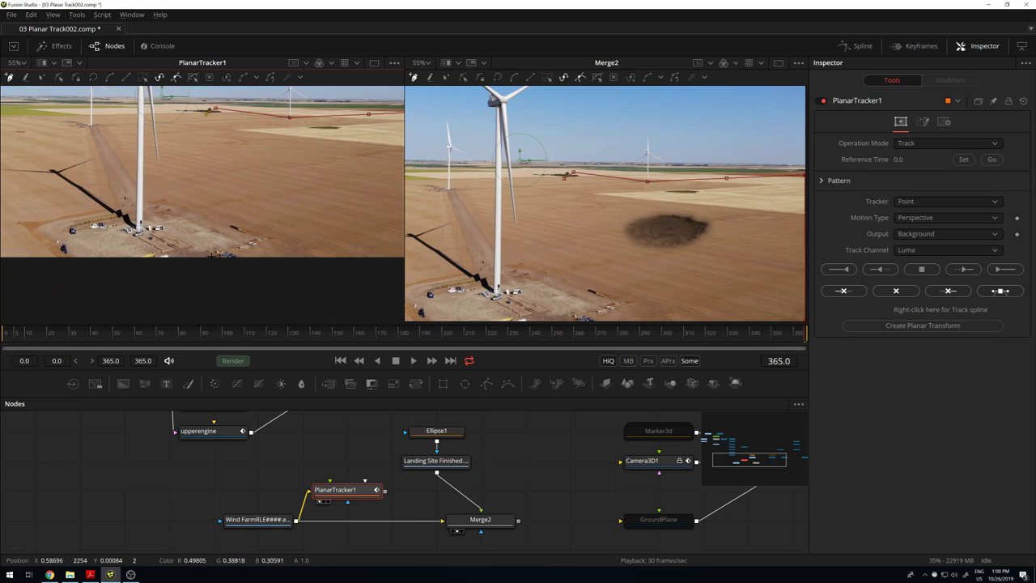
click(212, 257)
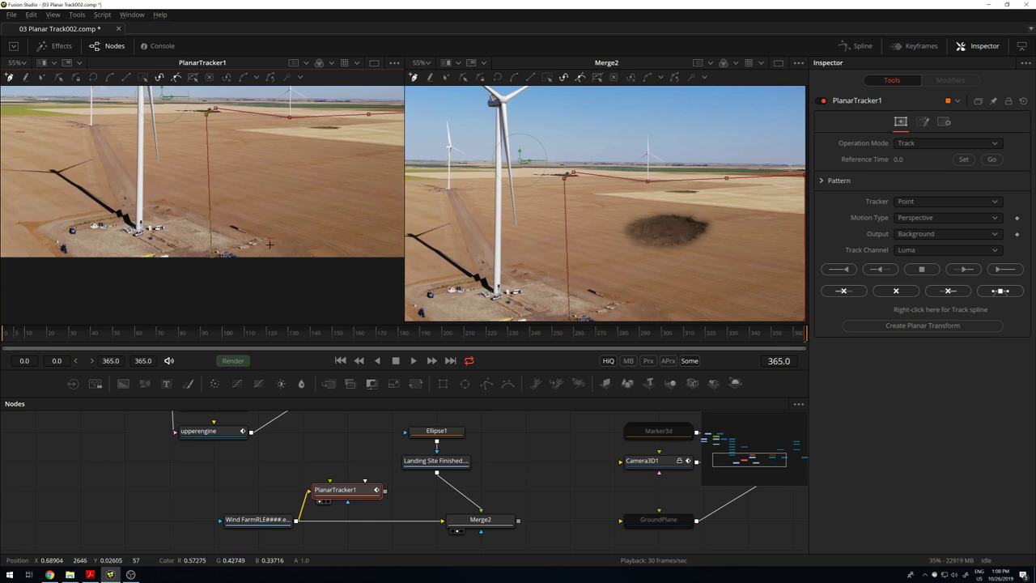
scroll(247, 243, up, 1)
scroll(235, 239, up, 1)
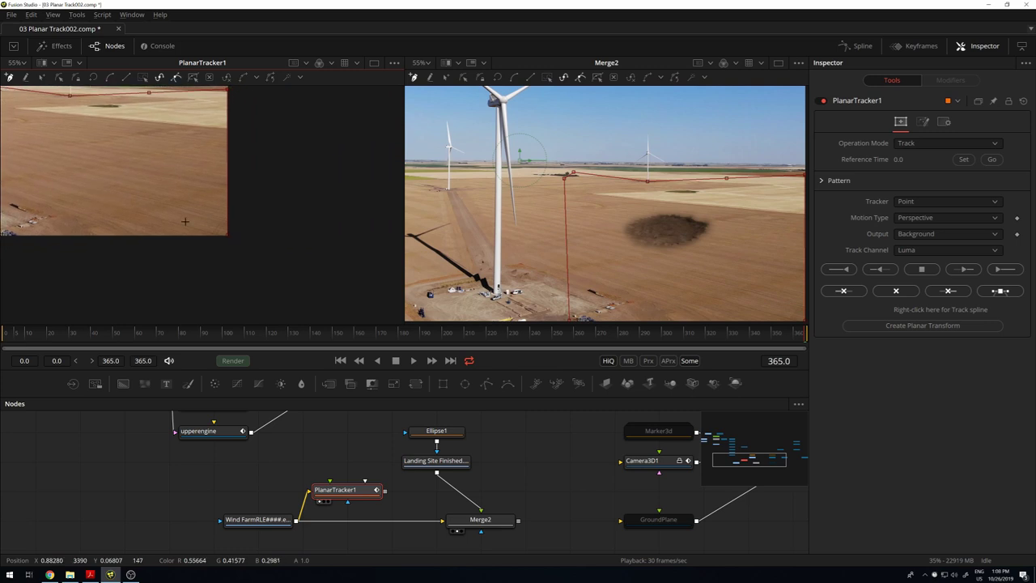
scroll(237, 243, up, 1)
click(240, 246)
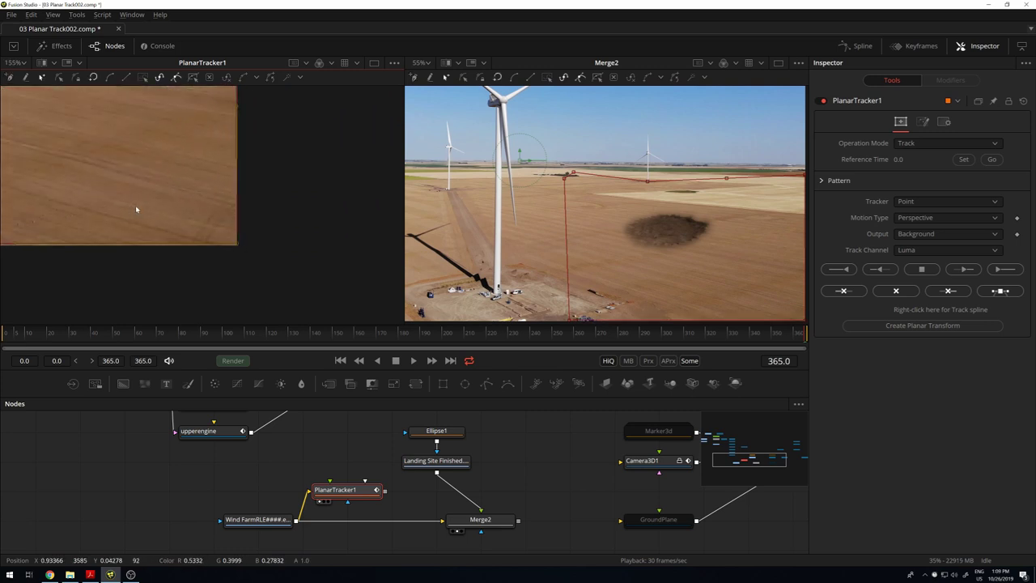
scroll(135, 209, down, 1)
scroll(208, 178, down, 1)
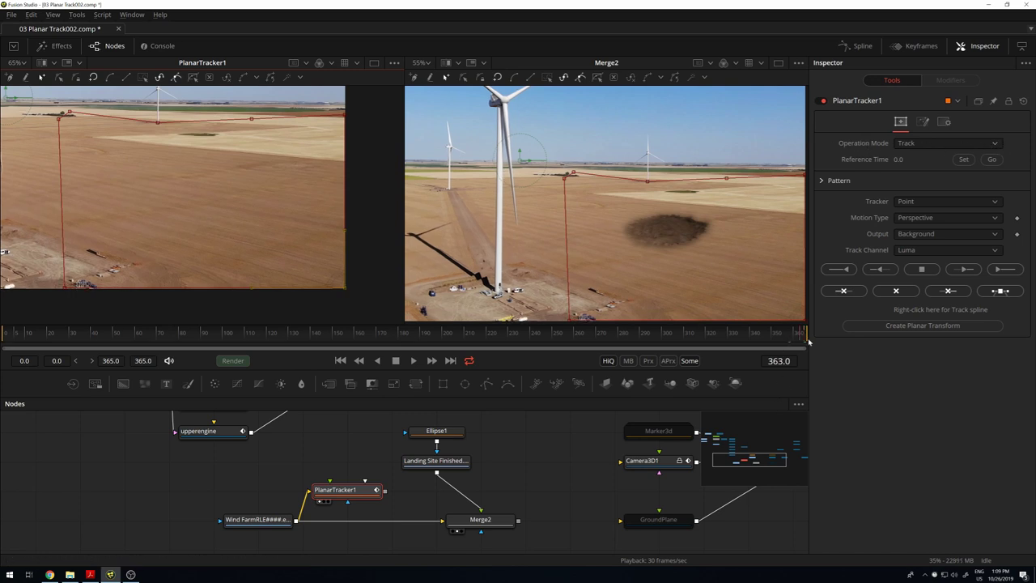
- Set PlanarTracker1's reference time to frame 365, use Hybrid Point/Area, and keep Luma channel
click(962, 160)
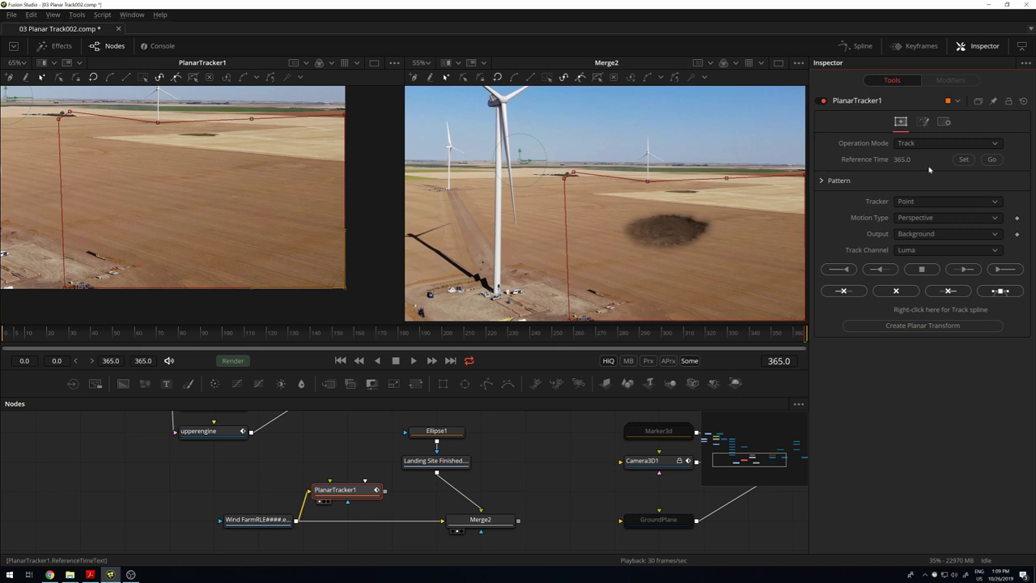
click(821, 181)
click(821, 181)
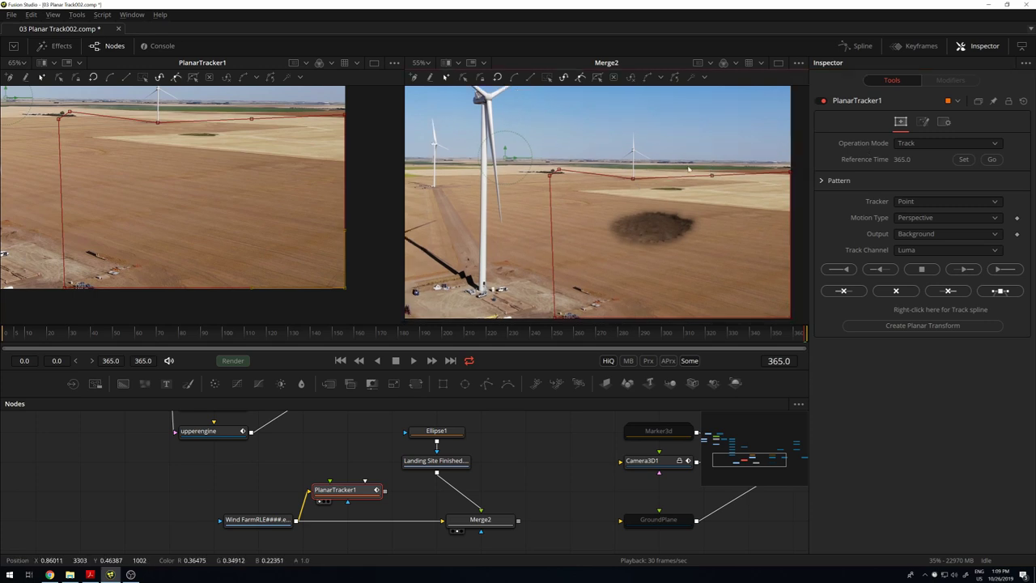
click(921, 202)
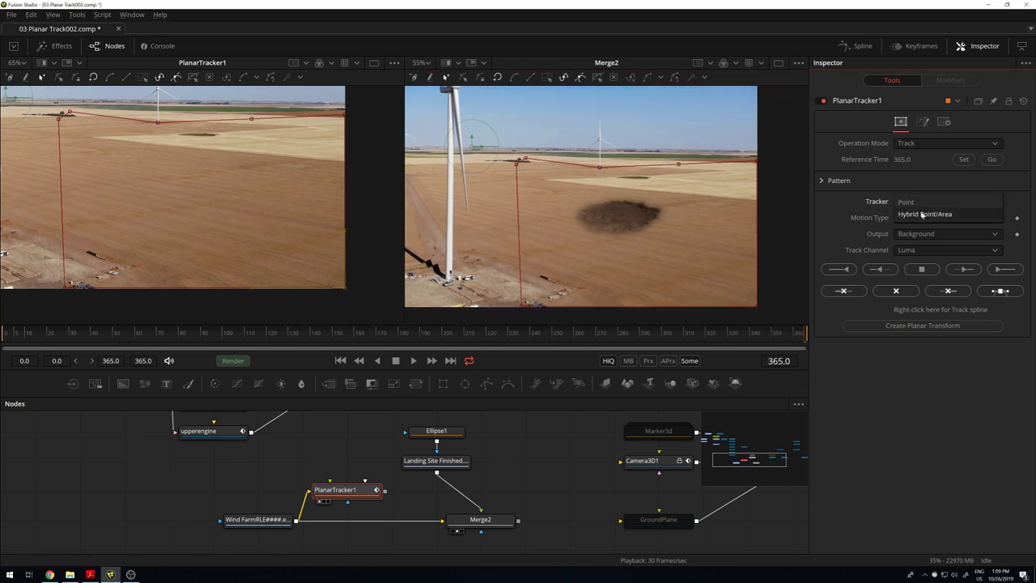
click(922, 214)
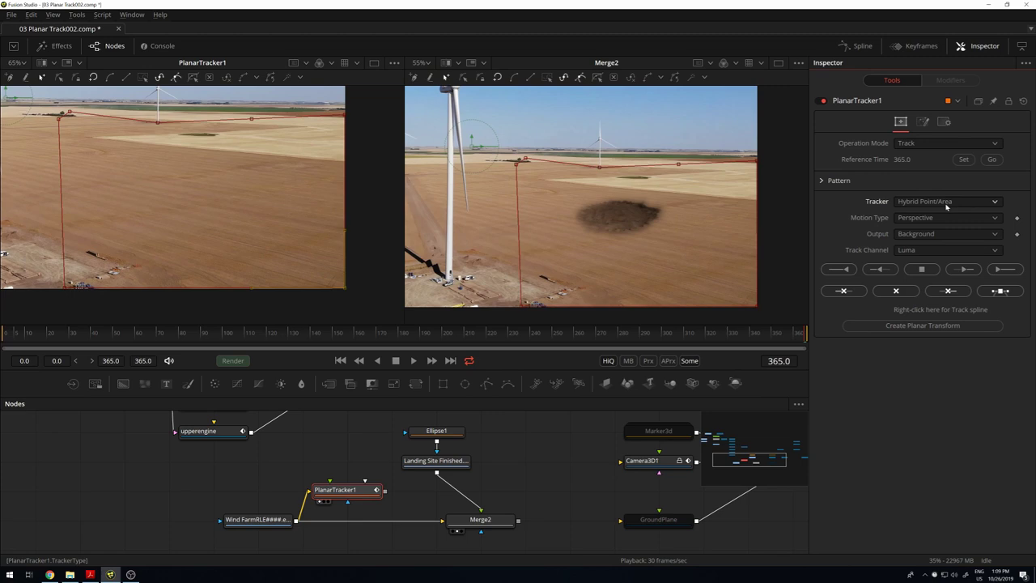
click(947, 203)
click(923, 250)
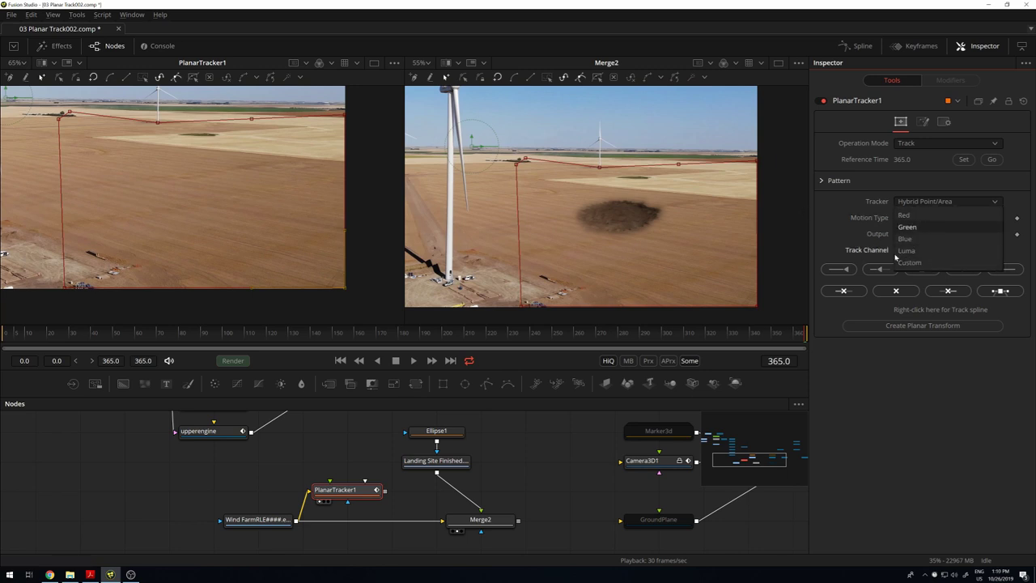
click(1022, 249)
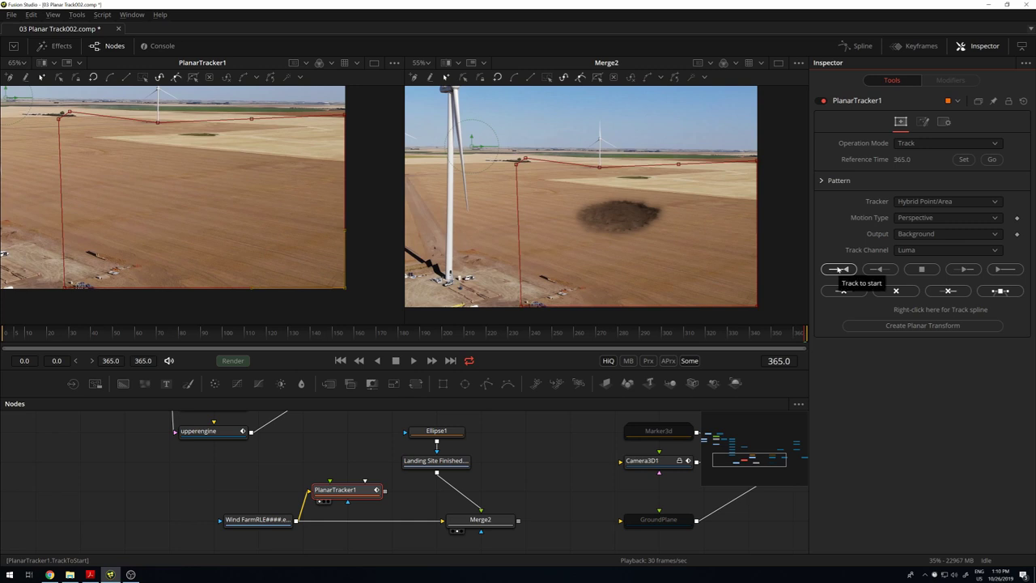
- Track the field backward to the clip start, then enlarge the viewer and play back the track
click(839, 270)
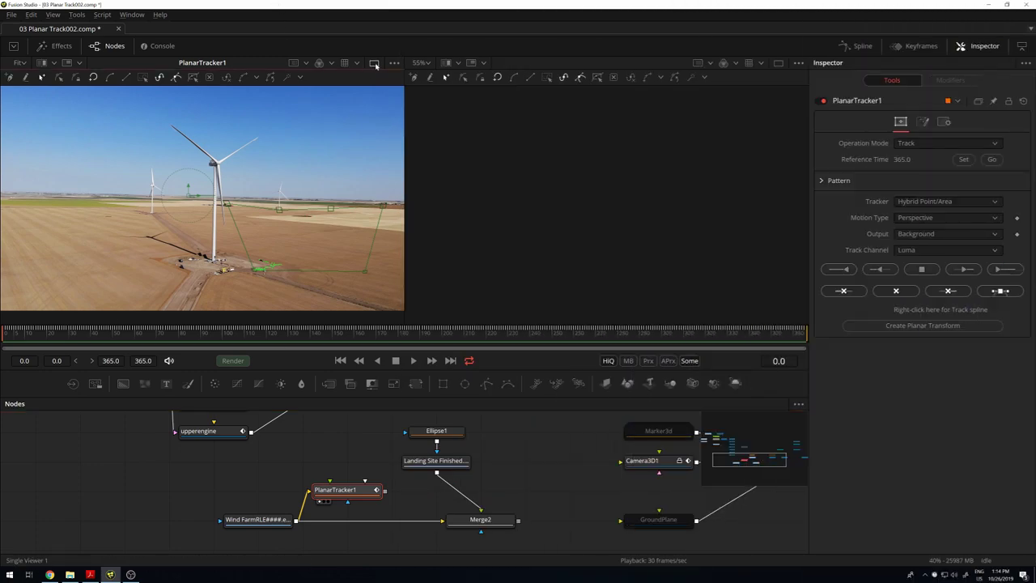
drag(434, 371, 433, 429)
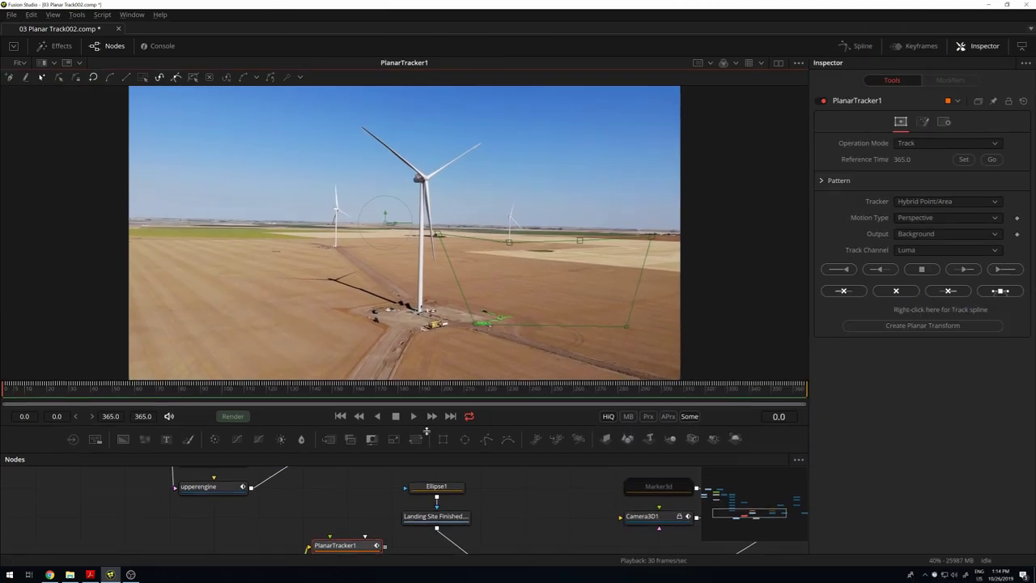
scroll(611, 322, up, 2)
key(space)
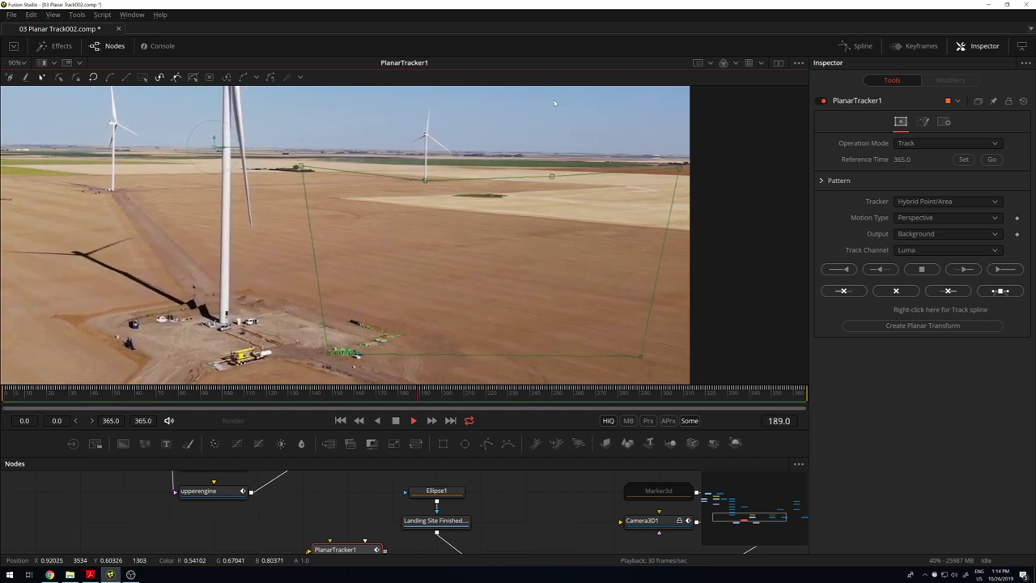
- Create a PlanarTransform1 node from the field track and inspect it
click(941, 326)
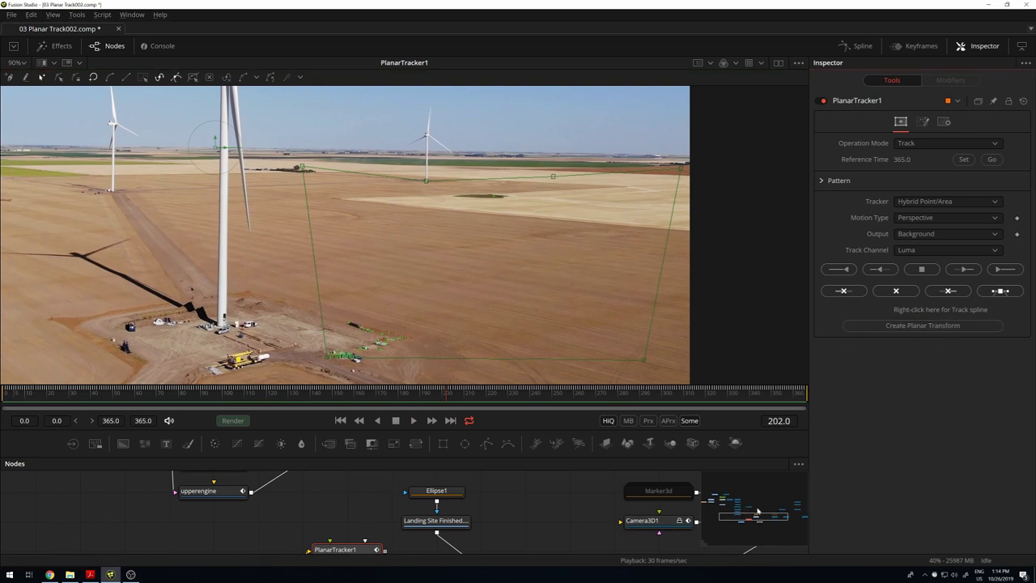
drag(758, 504, 205, 506)
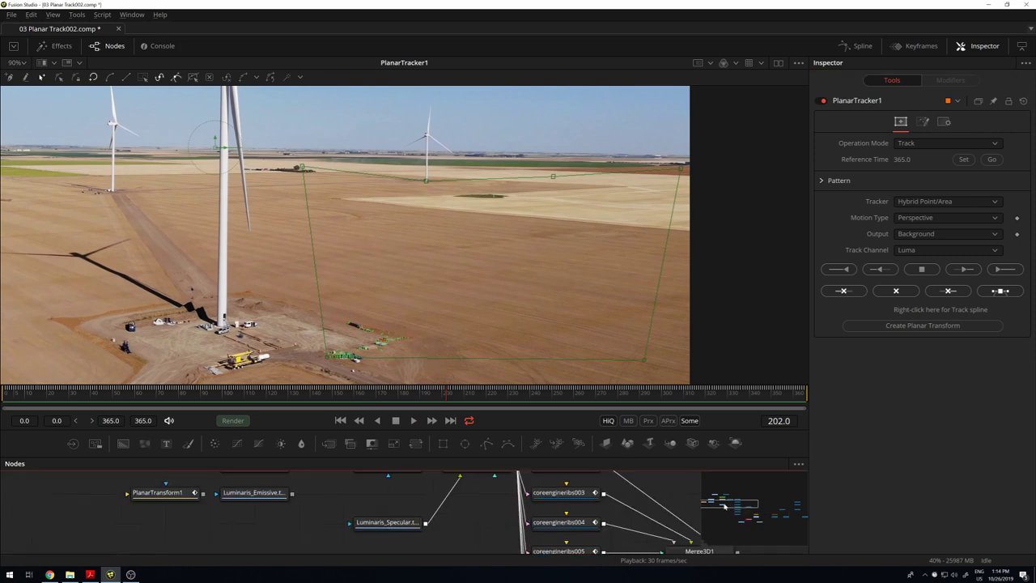
click(233, 524)
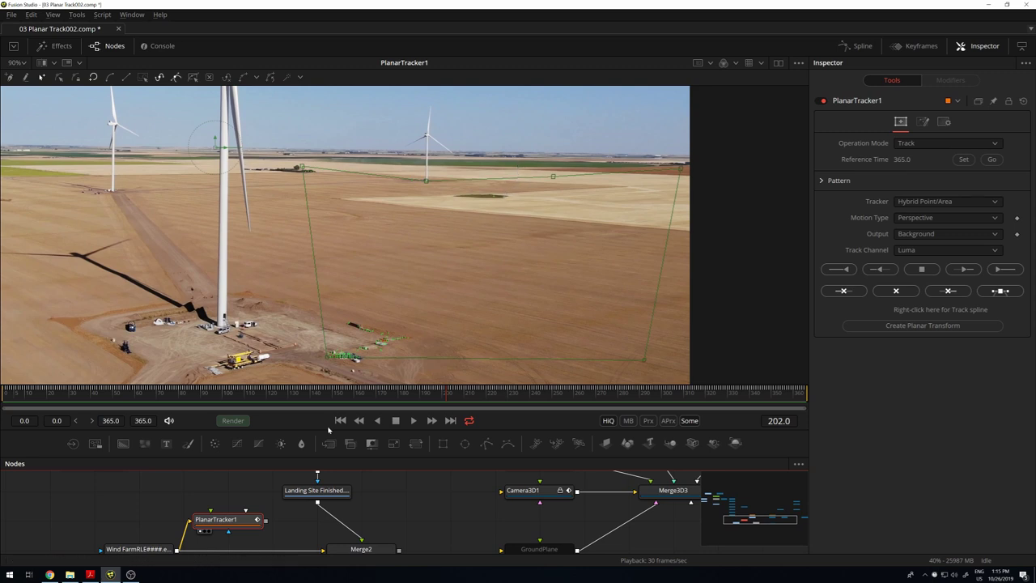
- Paste PlanarTransform1 after the Landing Site image so it feeds Merge2
drag(468, 516, 491, 494)
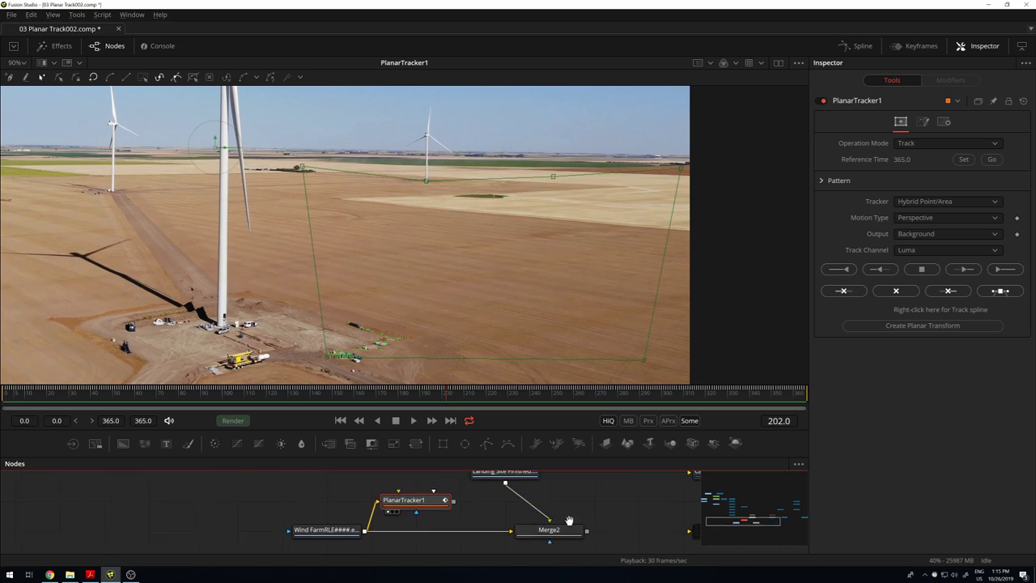
click(492, 494)
scroll(478, 498, up, 1)
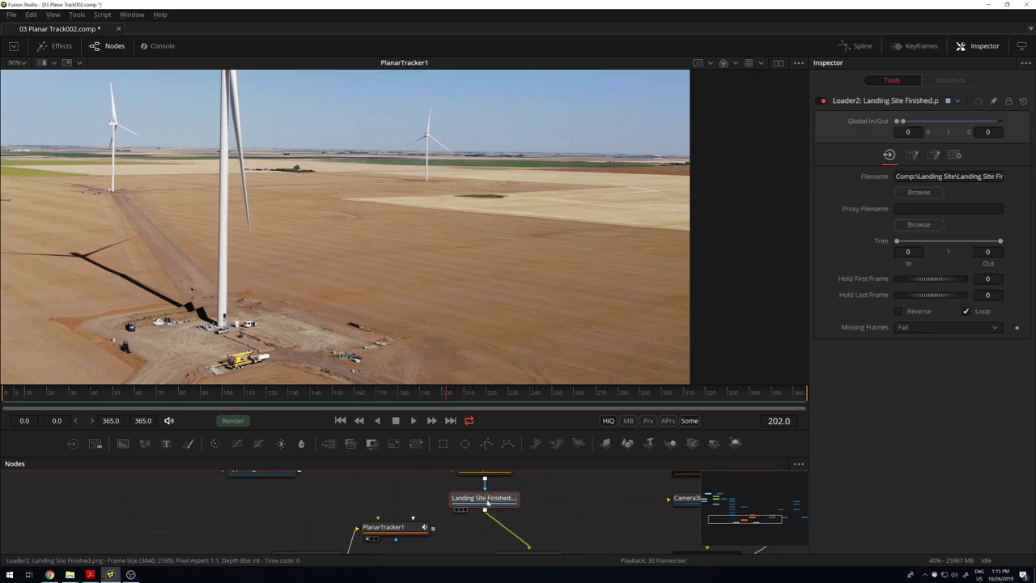
key(ctrl+v)
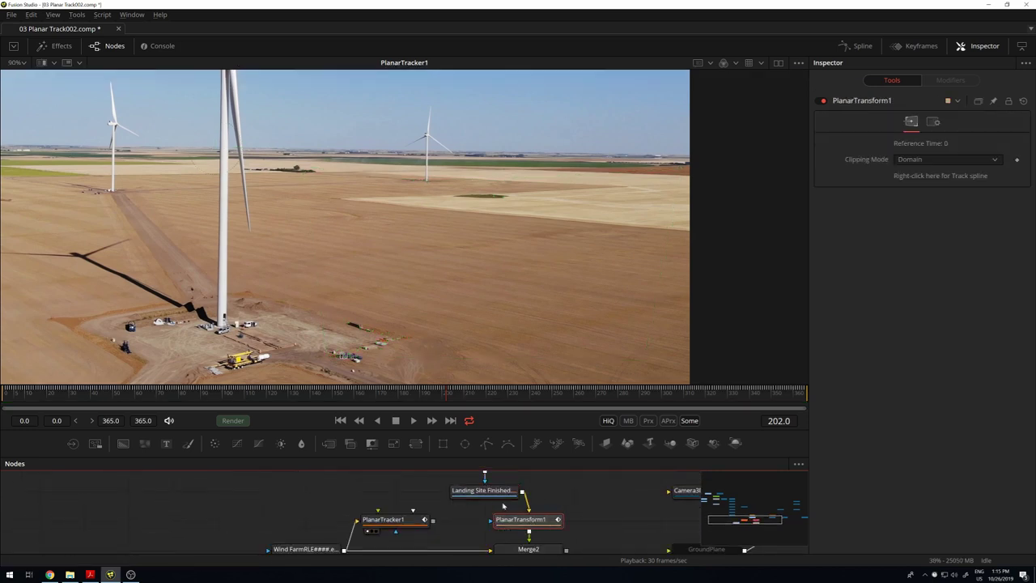
scroll(503, 506, up, 2)
drag(473, 533, 465, 486)
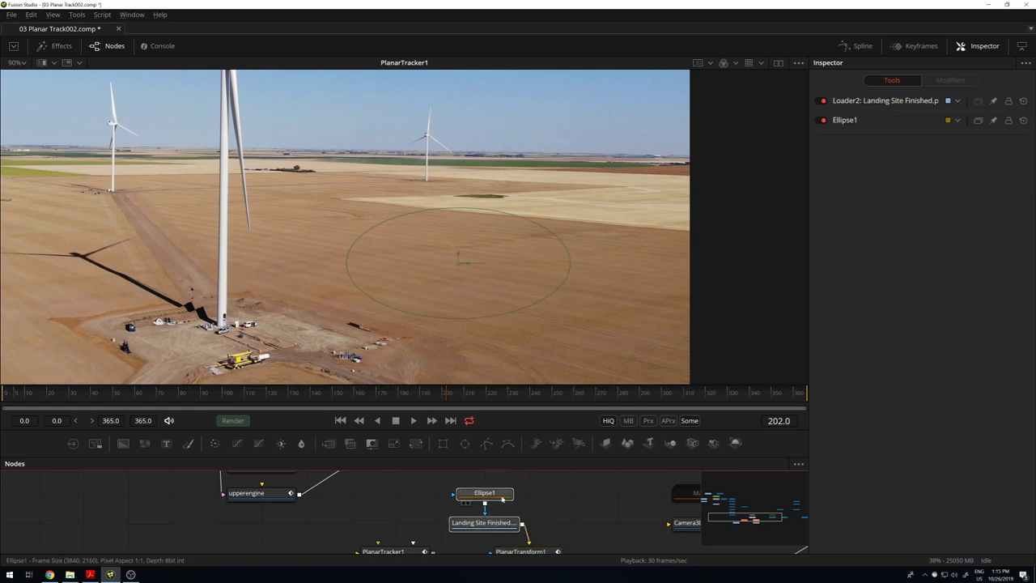
scroll(437, 451, up, 2)
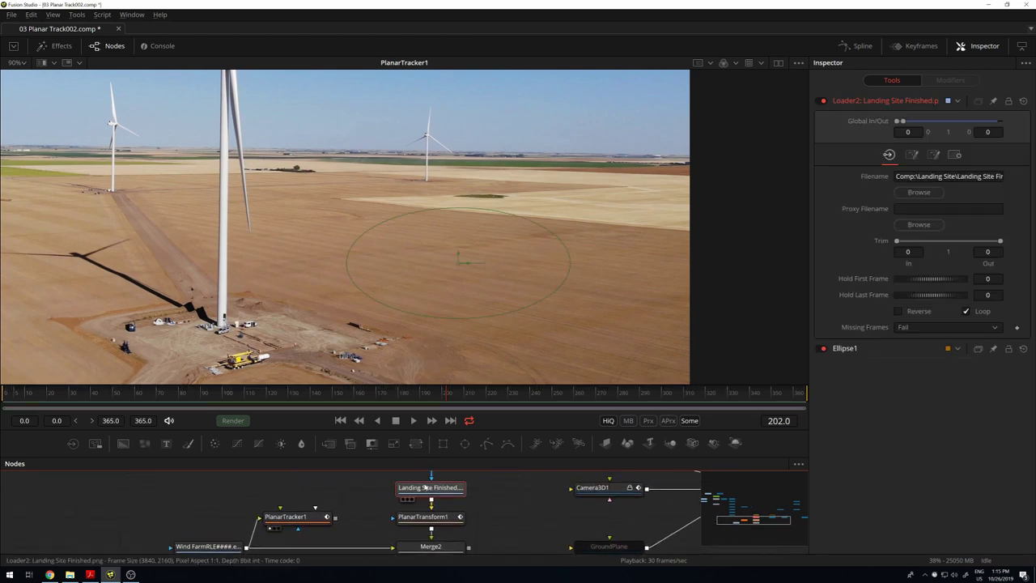
drag(537, 456, 537, 421)
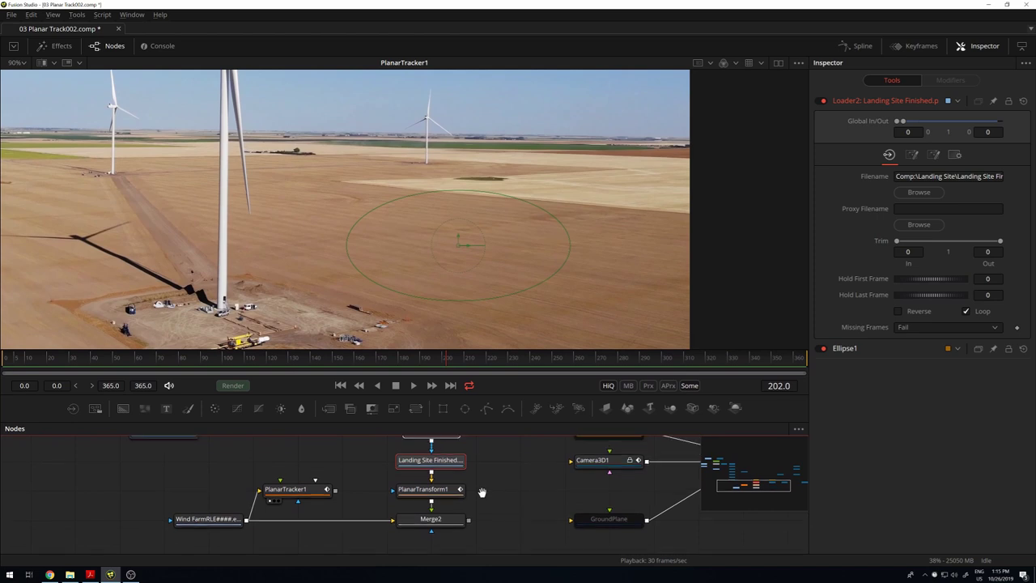
click(444, 511)
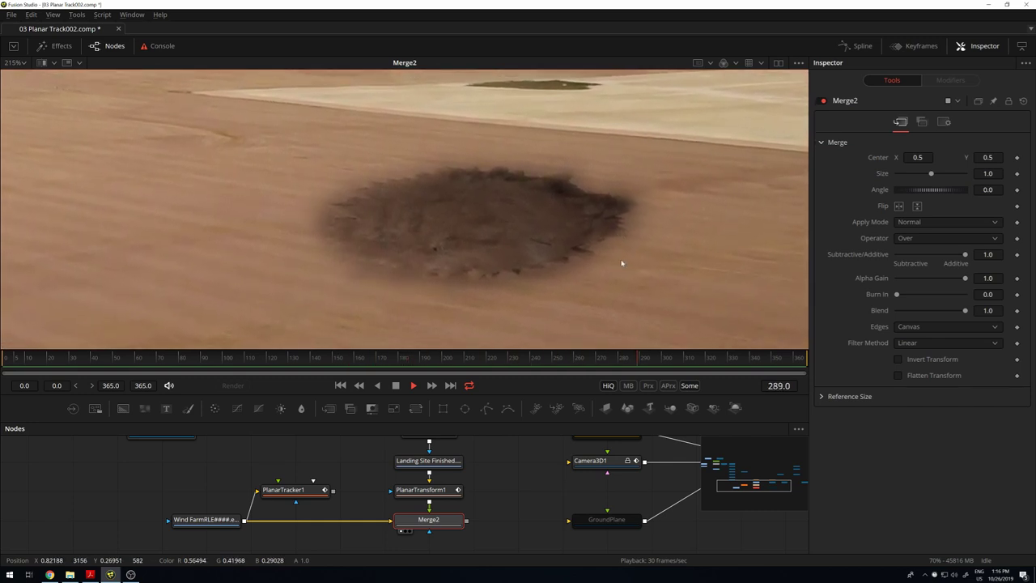
- Scrub the clip to check the crater, then raise Ellipse1 and the Landing Site node
key(space)
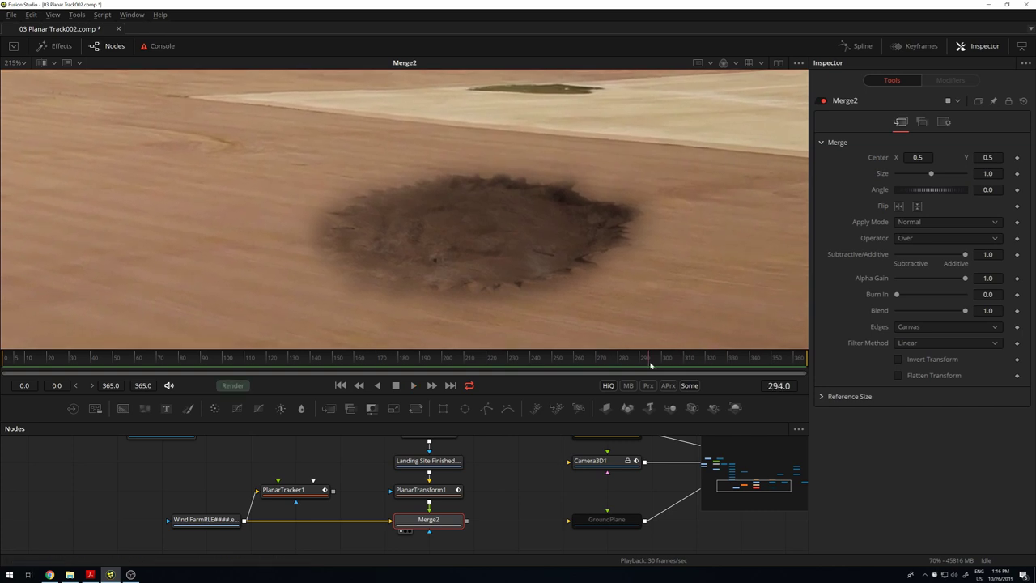
drag(650, 366, 953, 350)
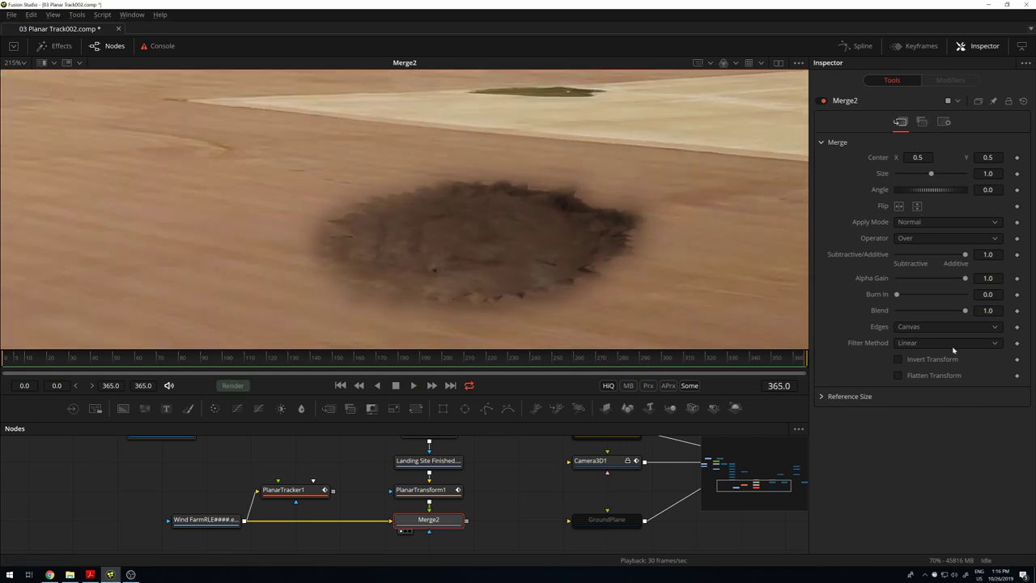
drag(654, 351, 543, 347)
drag(158, 334, 3, 346)
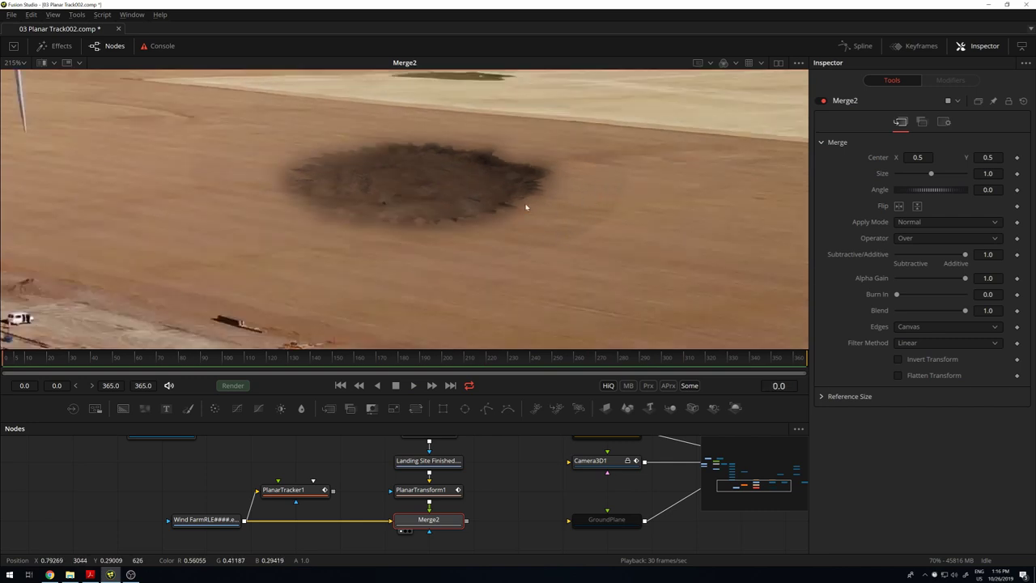
scroll(493, 485, up, 3)
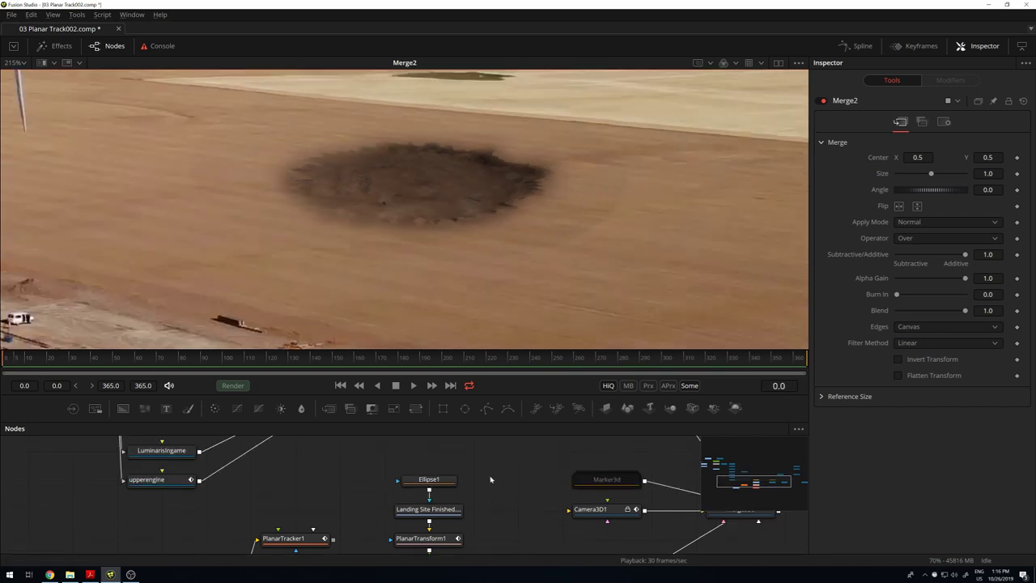
drag(498, 521, 393, 467)
- Insert a BrightnessContrast1 node after the Landing Site Finished crater image
drag(429, 510, 429, 480)
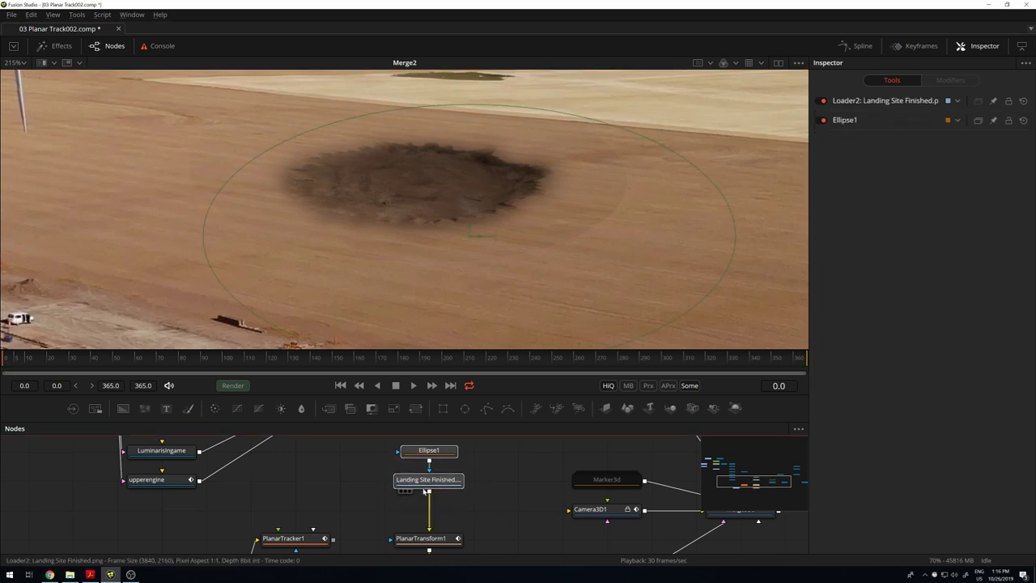
click(489, 516)
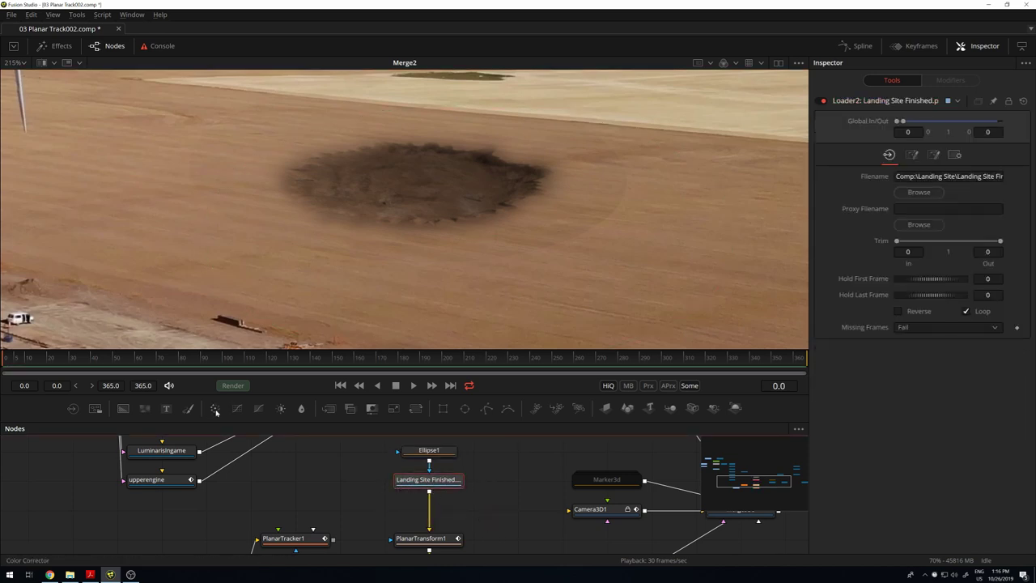
click(281, 408)
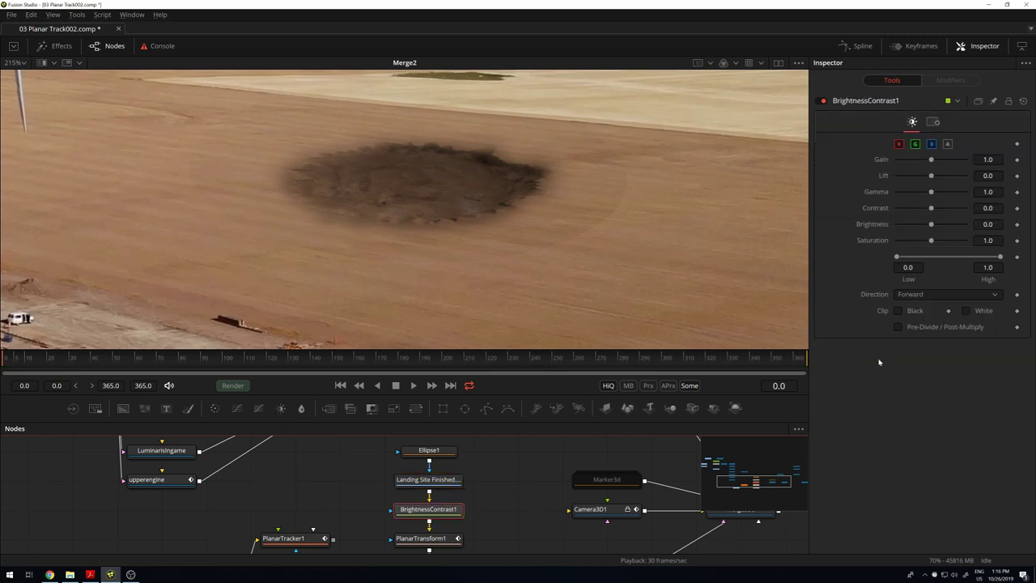
- Keyframe Gamma at 1.0 on frame 365 and 1.043 on frame 0
key(End)
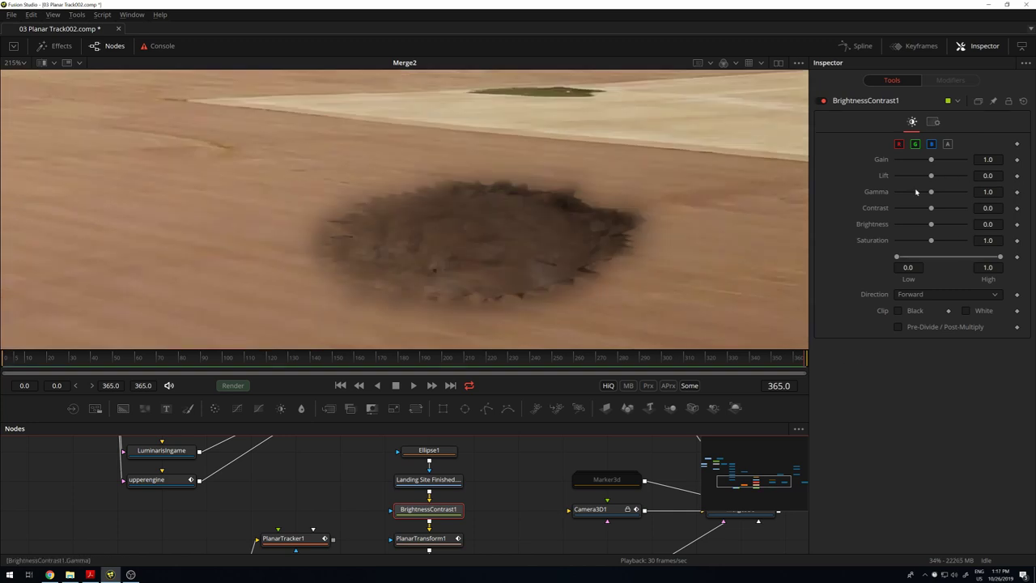
click(1017, 192)
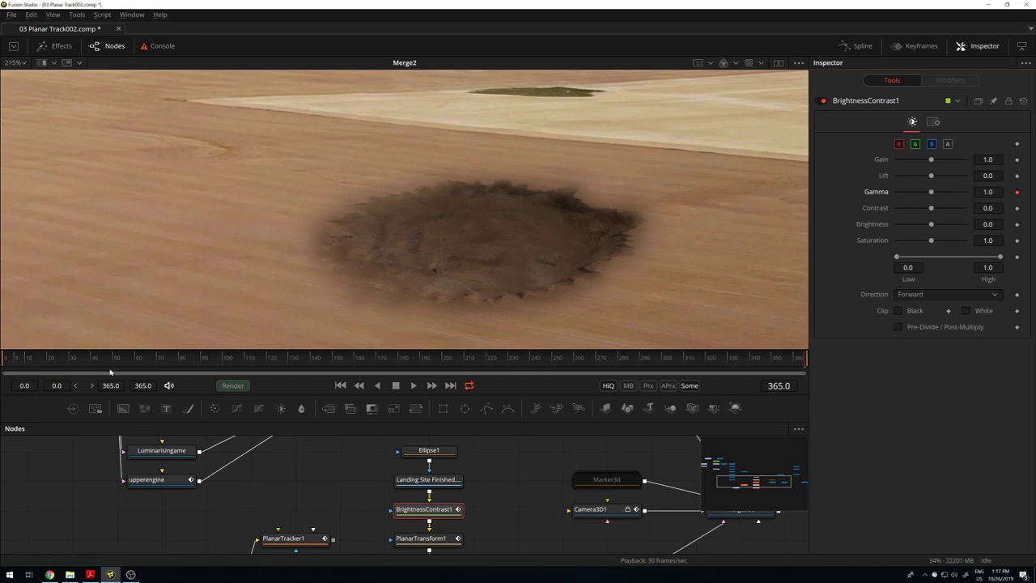
drag(125, 361, 2, 363)
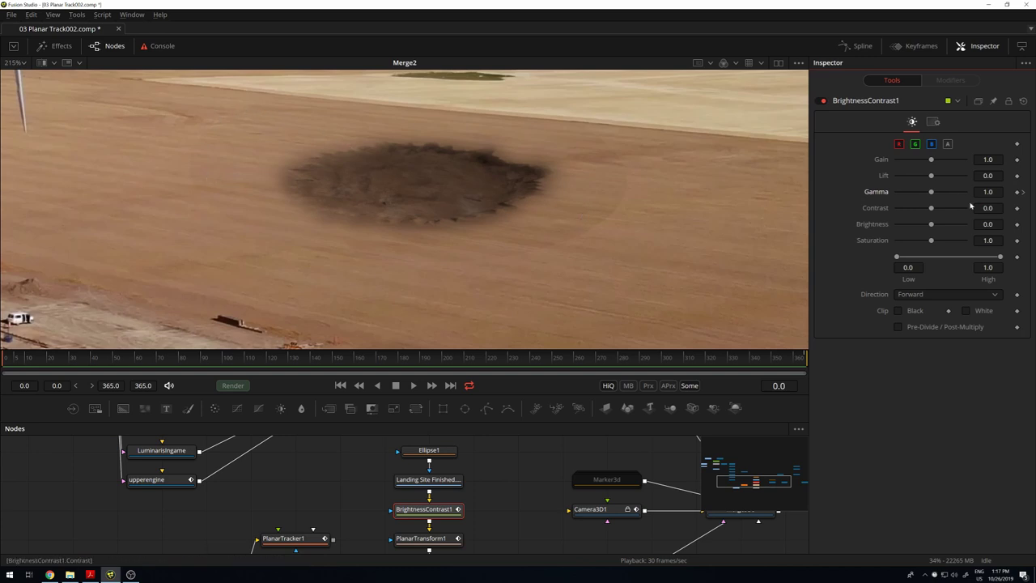
drag(931, 192, 930, 192)
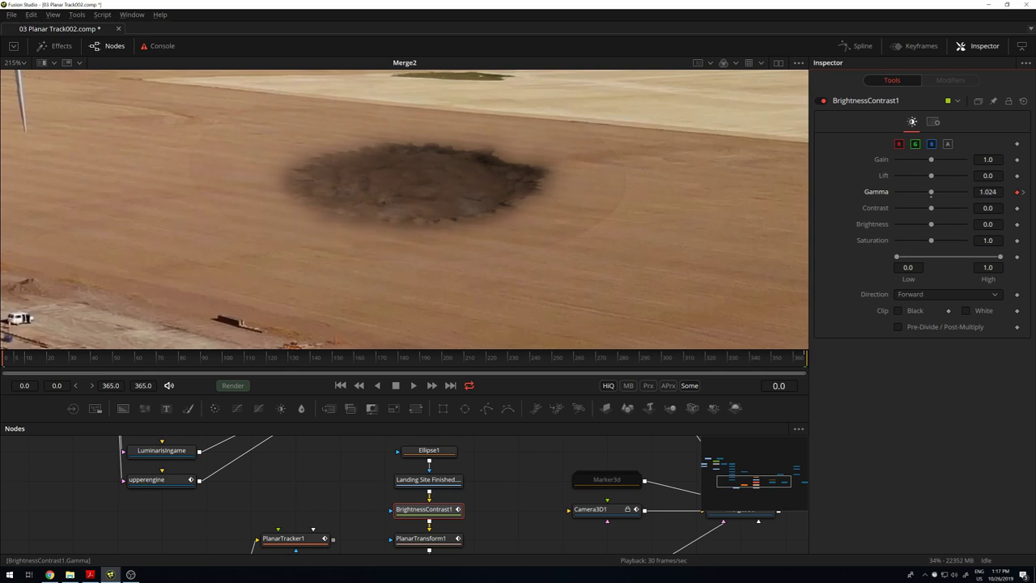
drag(932, 192, 933, 192)
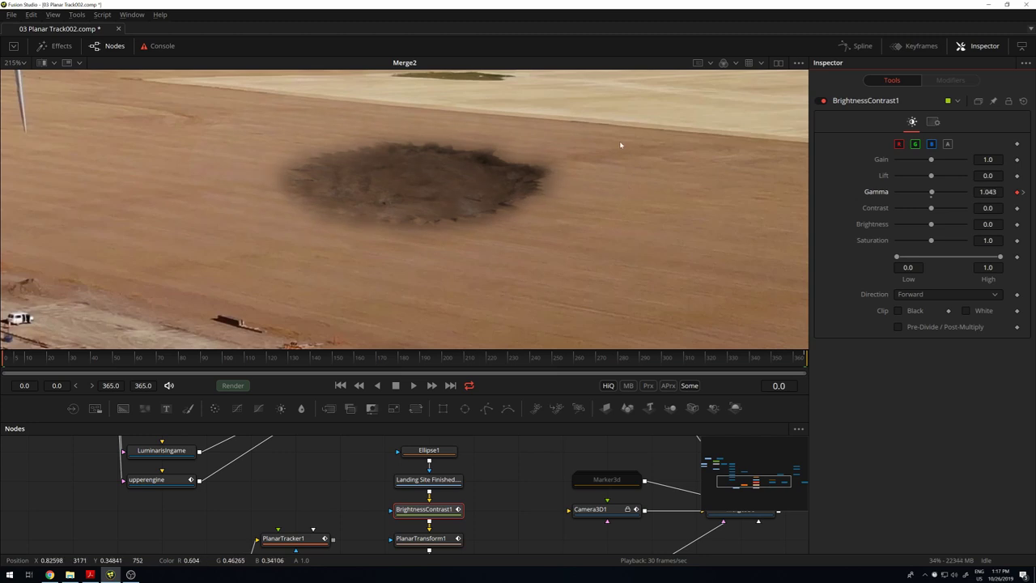
- Scrub between the last and first frames to compare the crater's brightness
drag(782, 362, 821, 362)
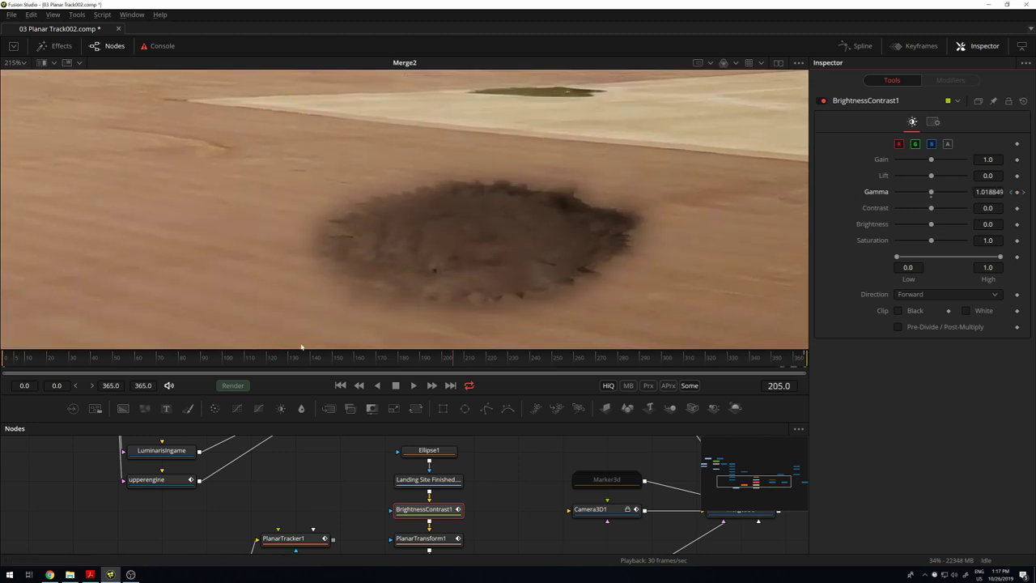
drag(301, 346, 3, 343)
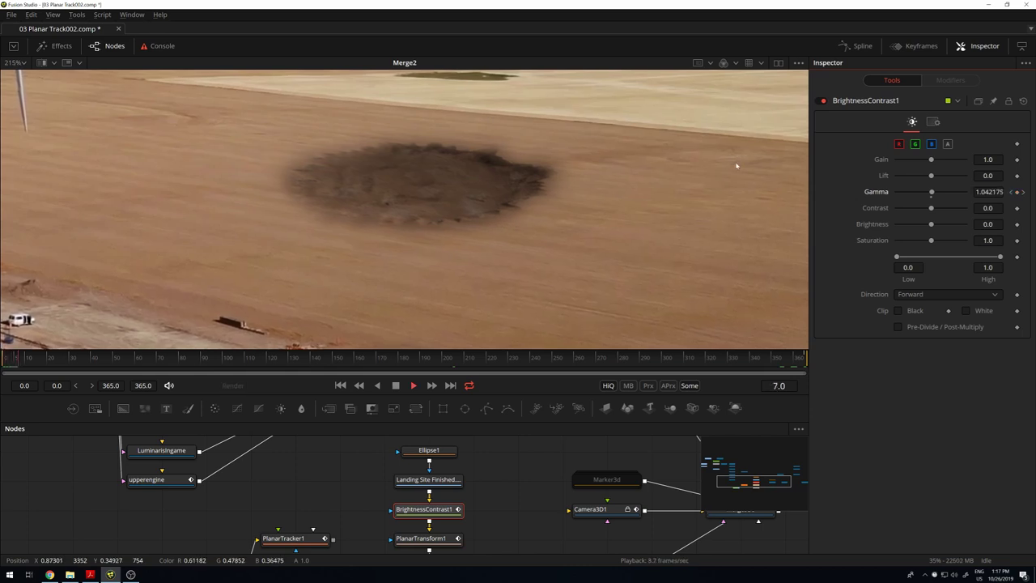
key(space)
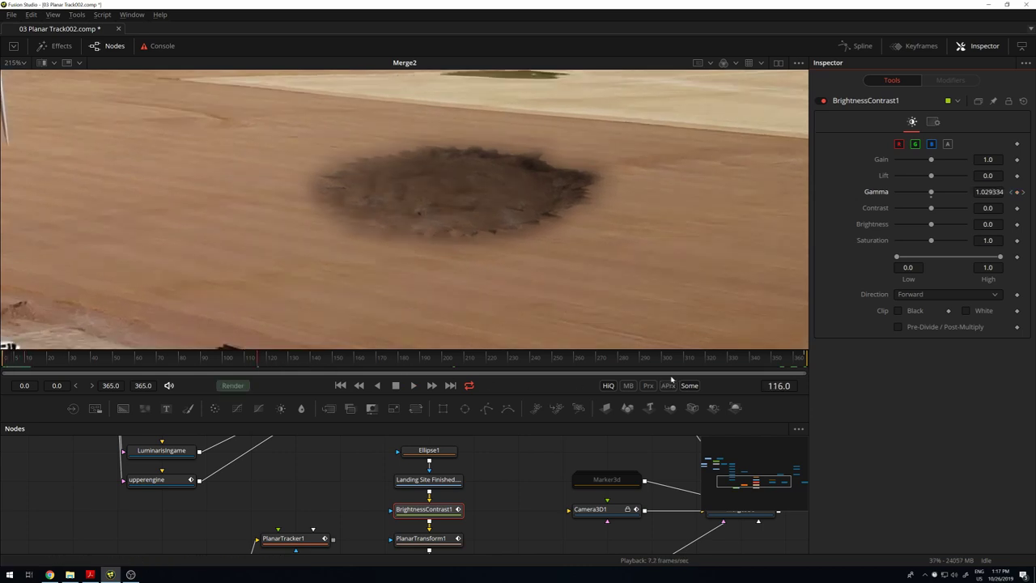
drag(531, 361, 744, 361)
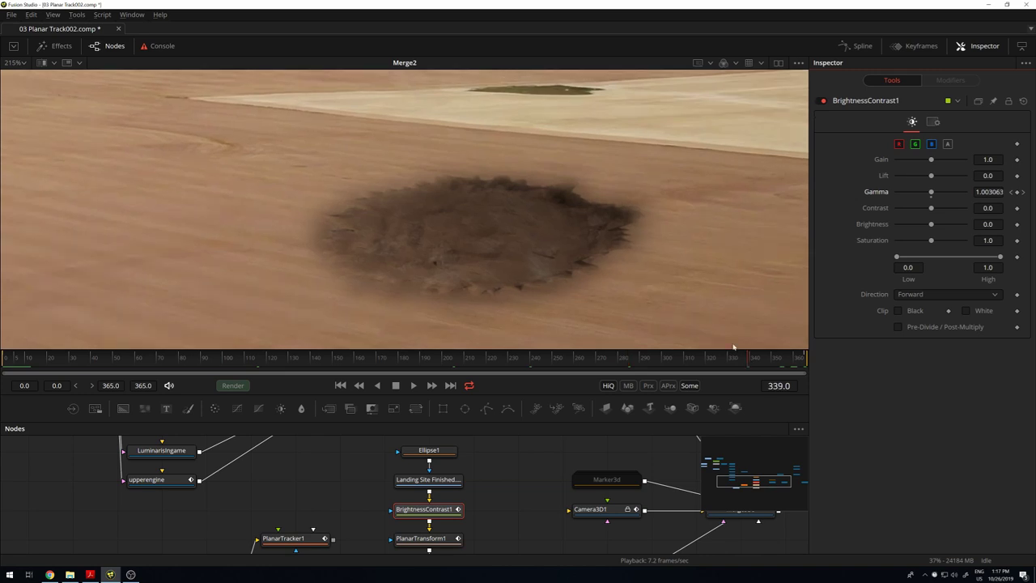
drag(97, 358, 2, 362)
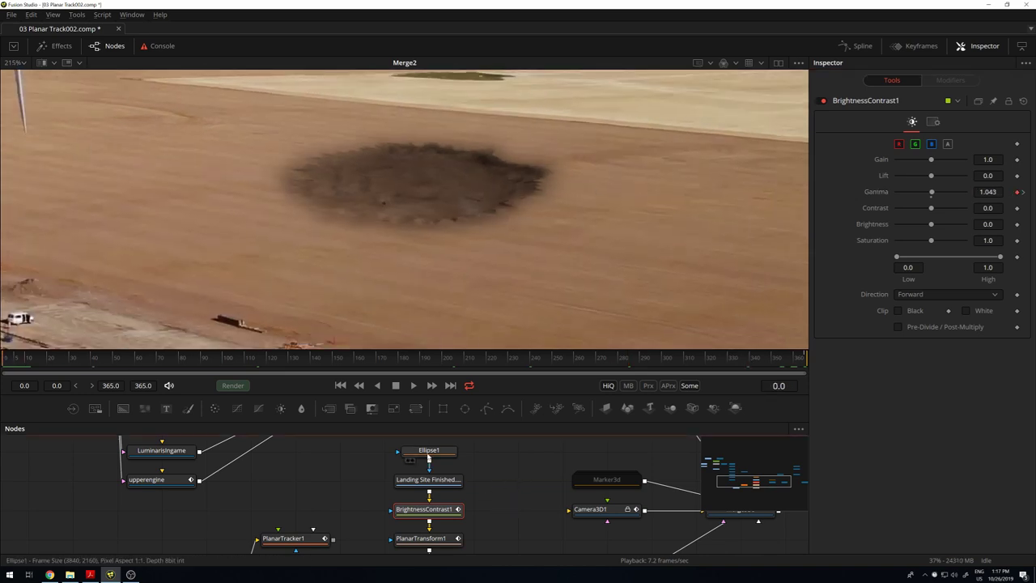
click(428, 457)
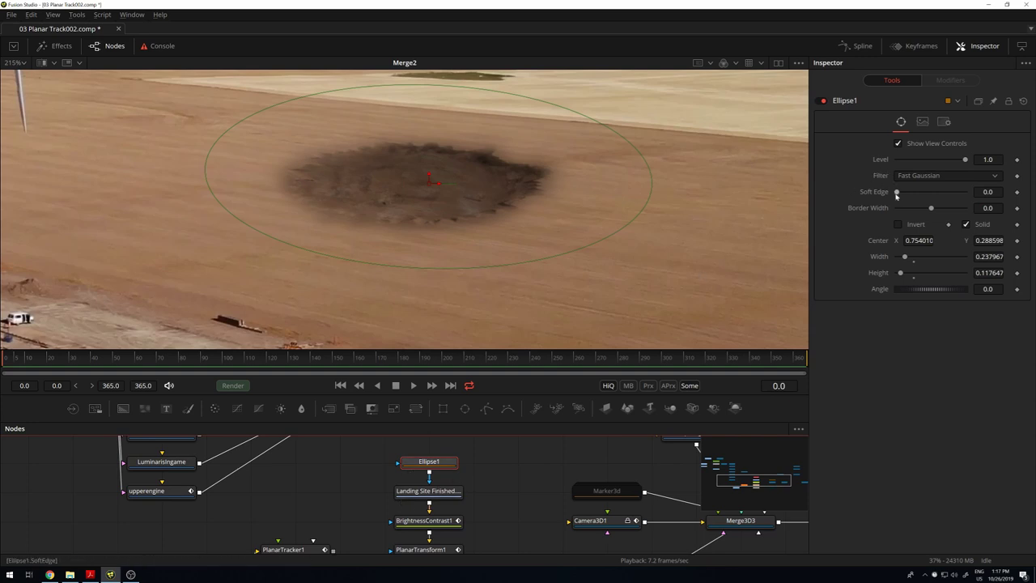
- Raise Ellipse1's Soft Edge to about 0.0425, checking the mask, masked crater and full composite
drag(898, 193, 906, 193)
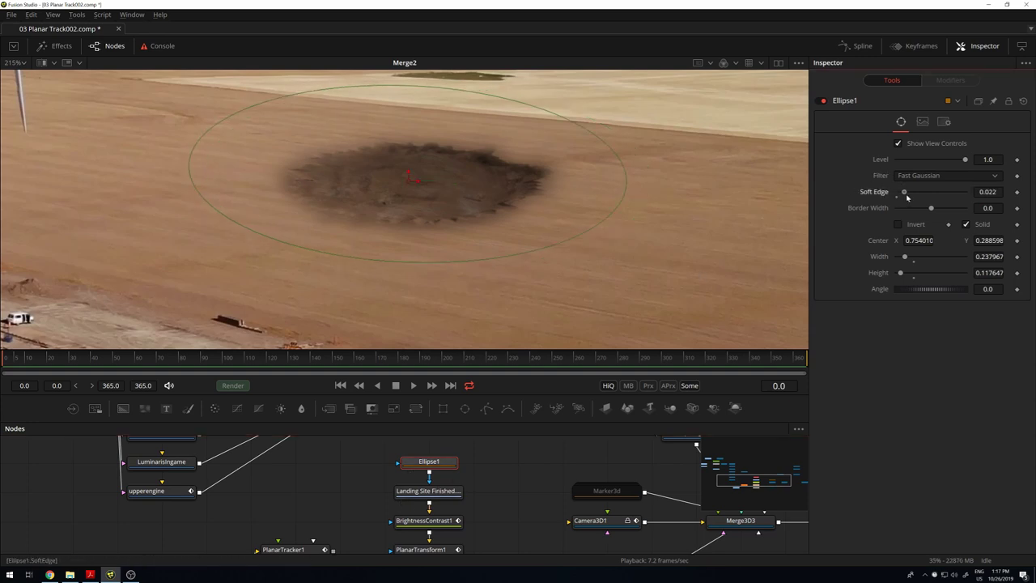
key(1)
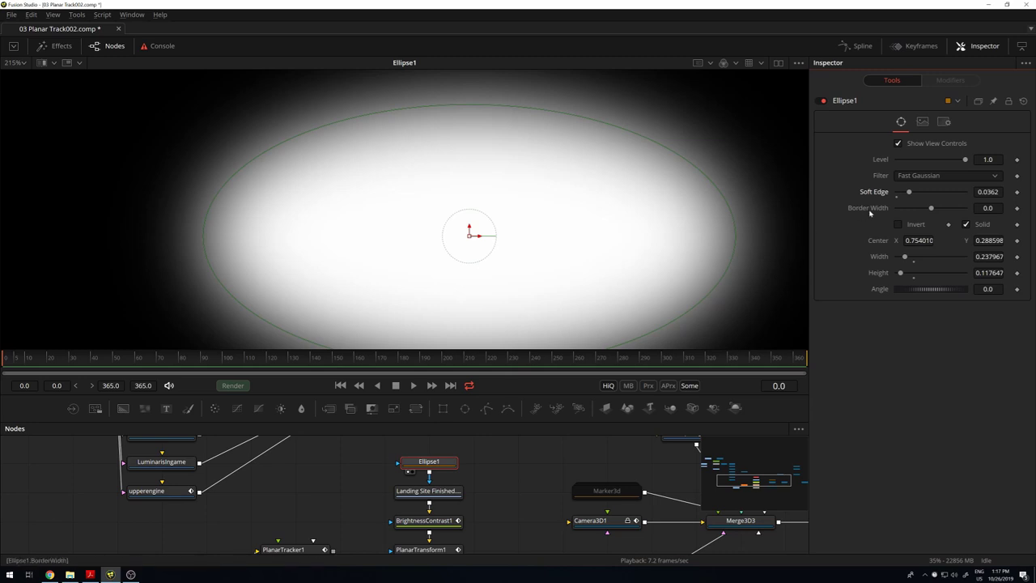
drag(908, 193, 913, 193)
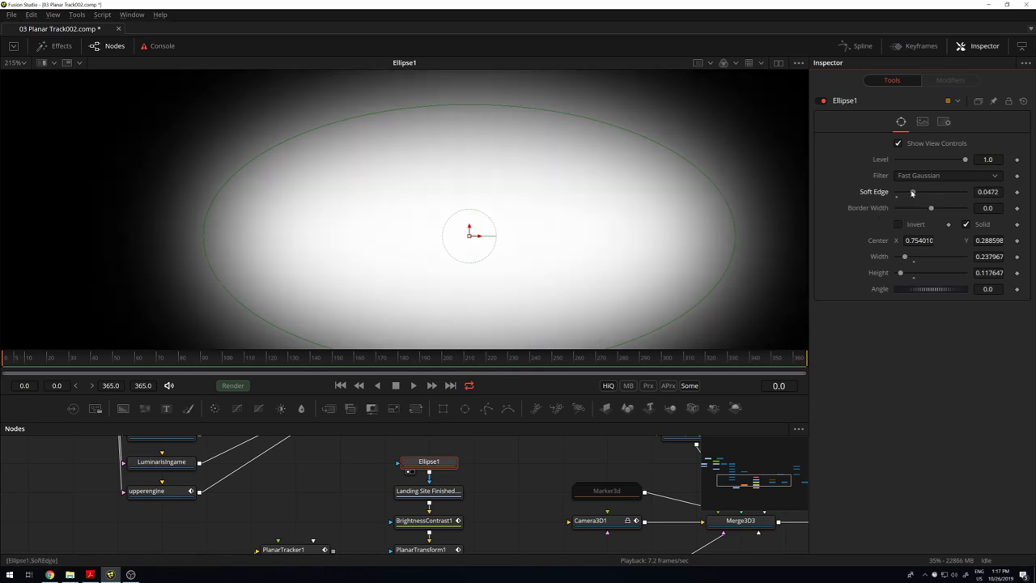
drag(913, 193, 916, 192)
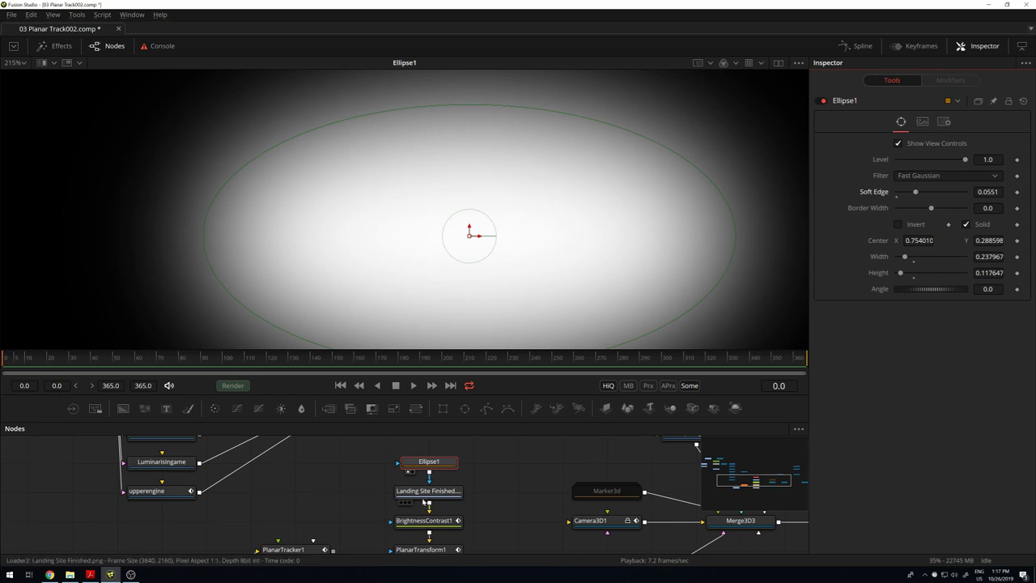
drag(435, 491, 668, 251)
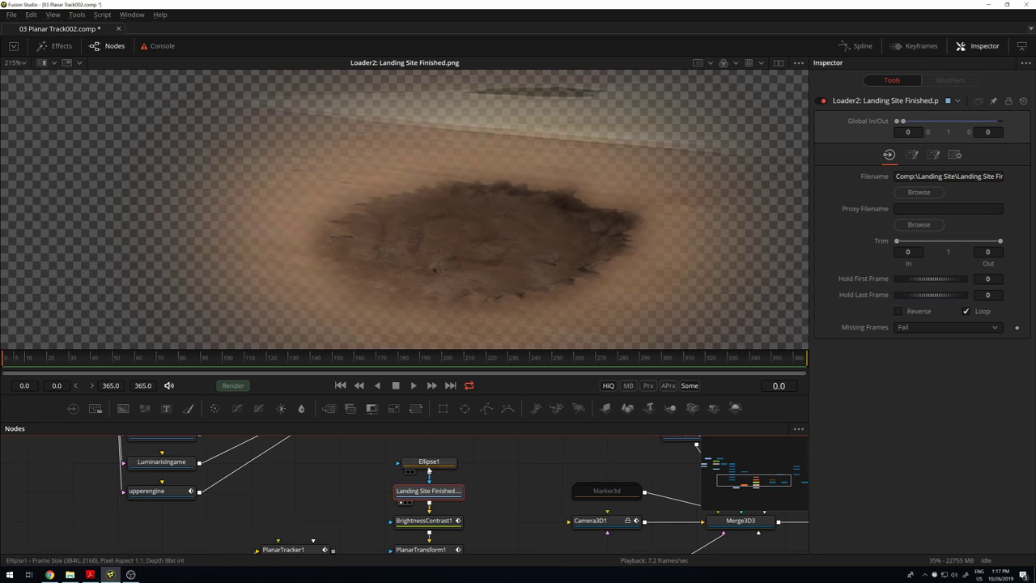
click(429, 462)
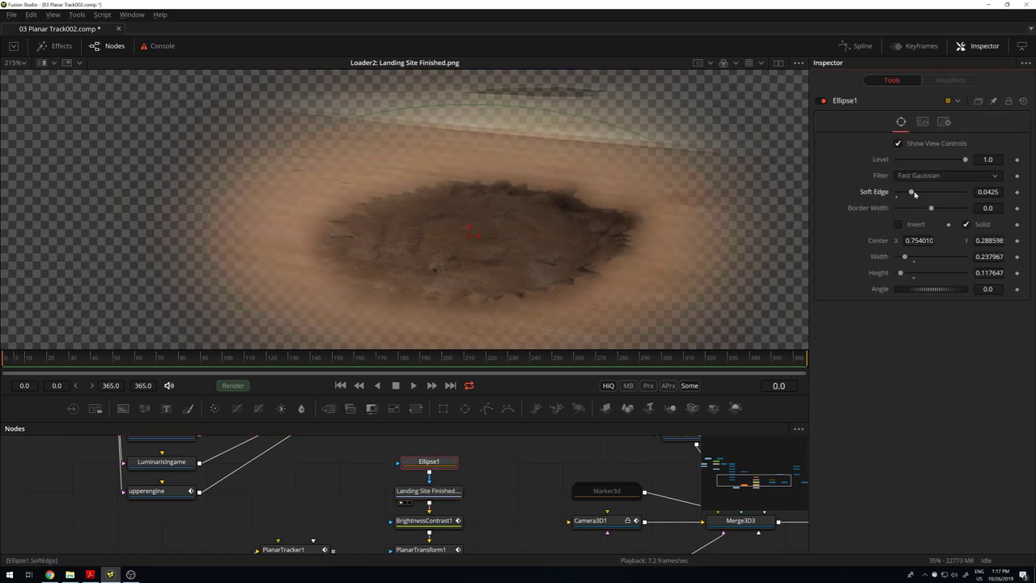
scroll(469, 497, down, 2)
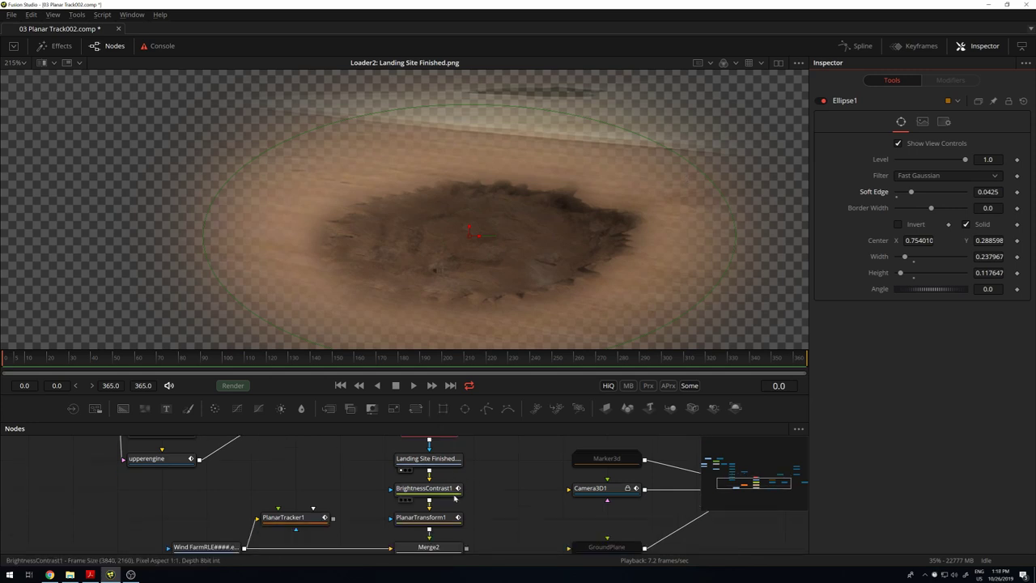
drag(440, 549, 589, 133)
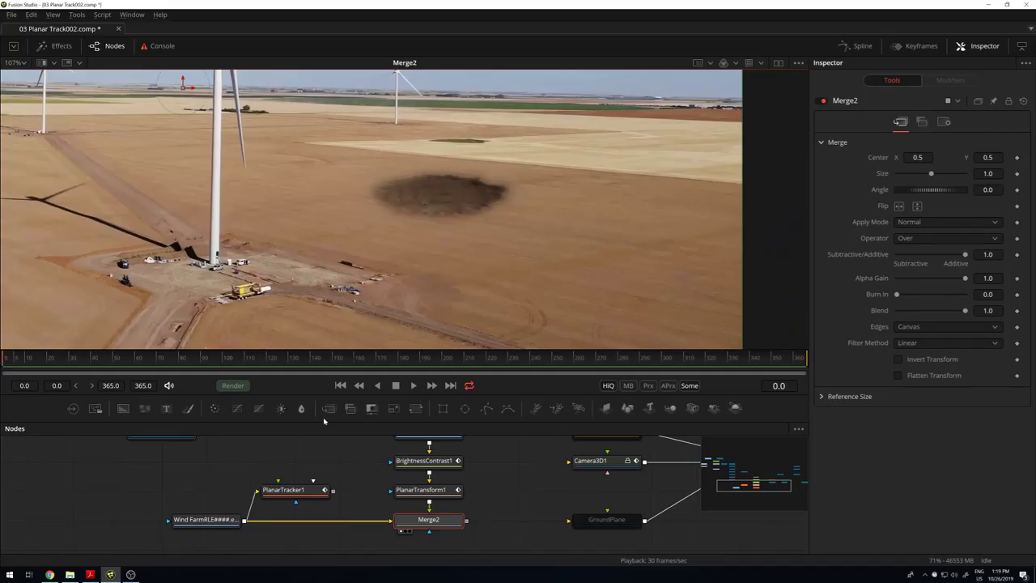
- Play back the planar-tracked composite, then inspect PlanarTracker1 and the Corner Positioner Workaround's Tracker1
key(space)
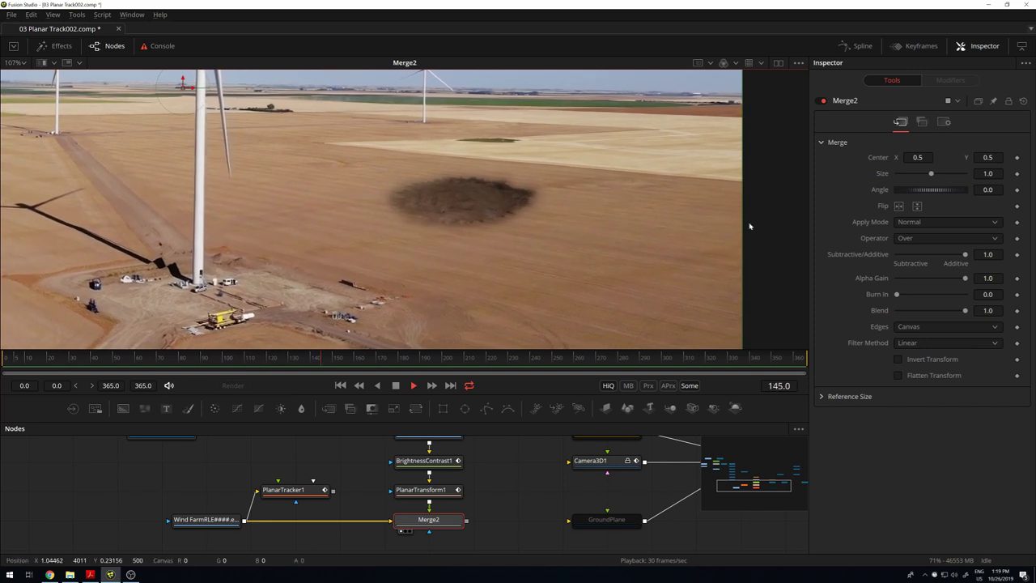
scroll(647, 210, down, 1)
scroll(543, 237, down, 2)
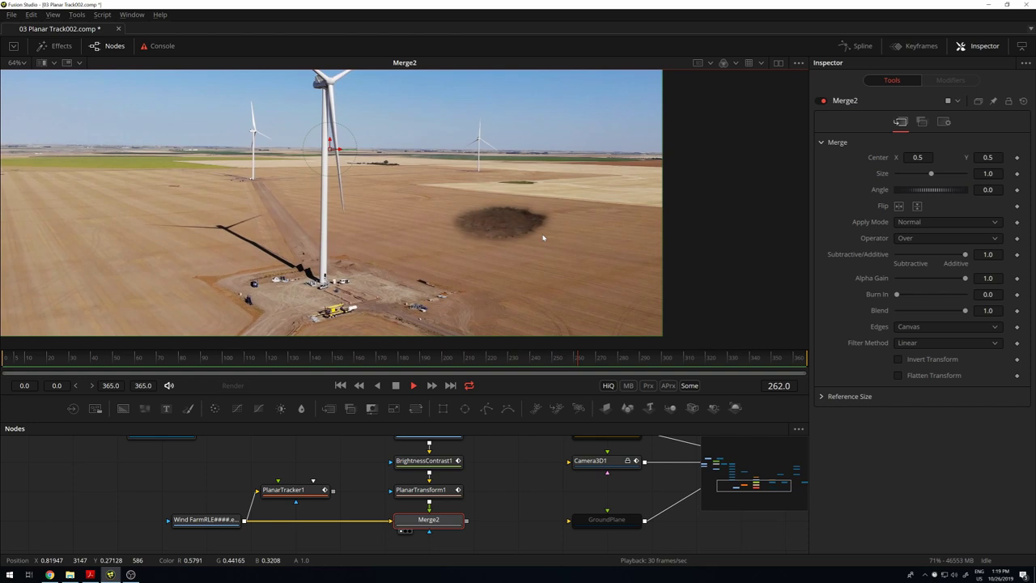
click(282, 490)
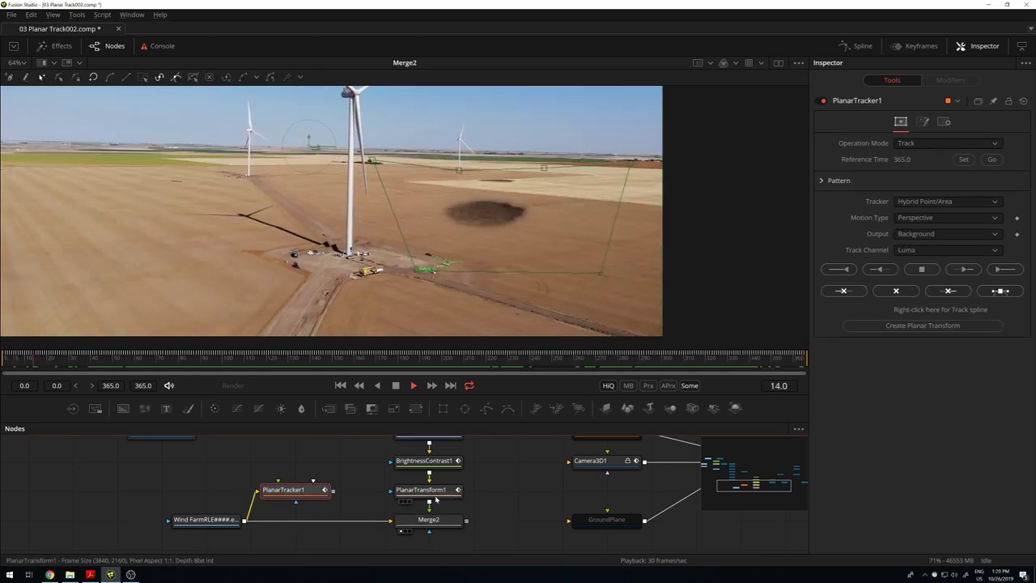
scroll(494, 499, up, 2)
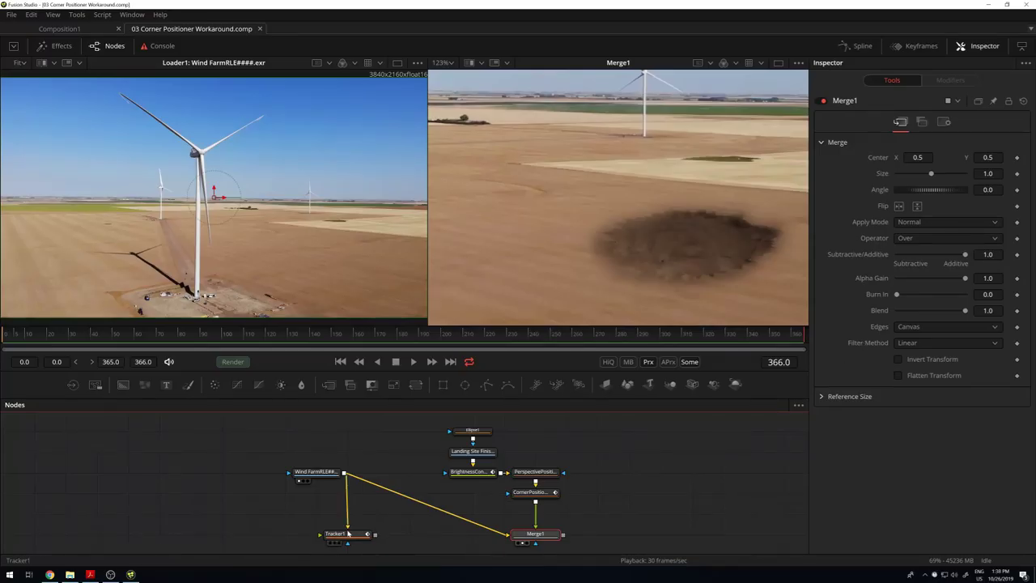
click(348, 534)
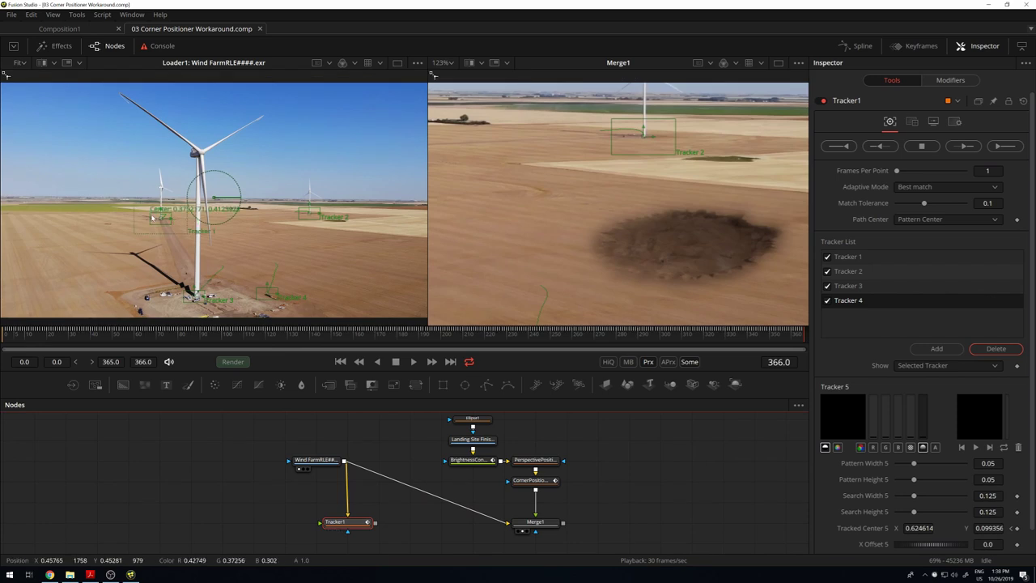
- Zoom the viewer in and out to inspect Tracker1's four tracker boxes on the footage
scroll(151, 217, up, 2)
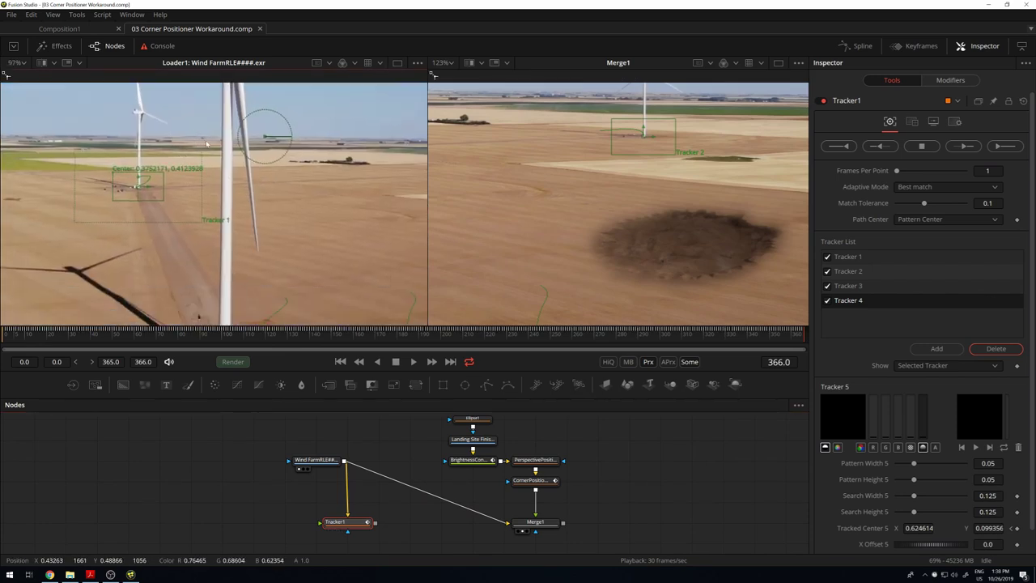
scroll(243, 186, down, 5)
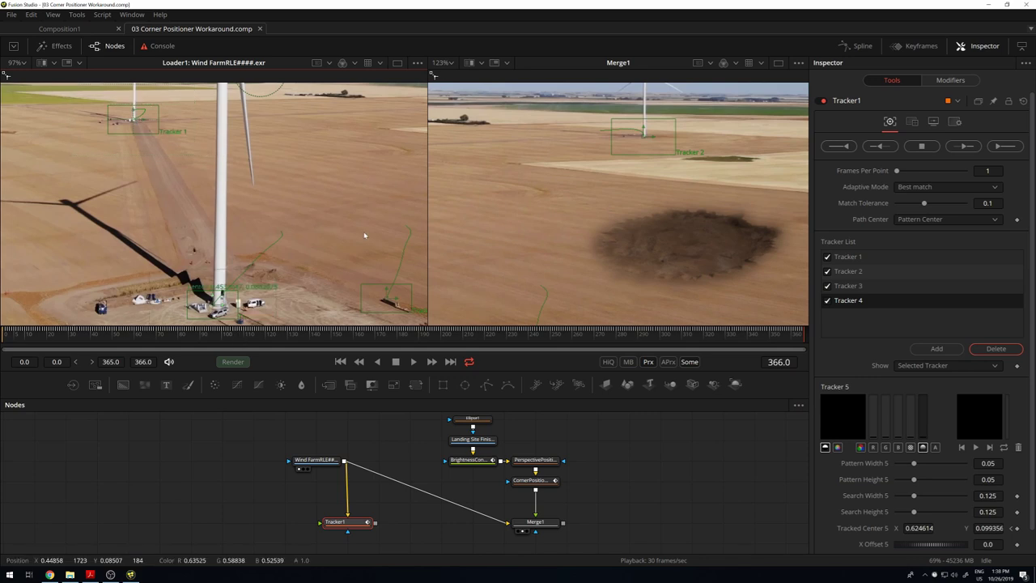
scroll(364, 235, up, 3)
scroll(197, 215, up, 3)
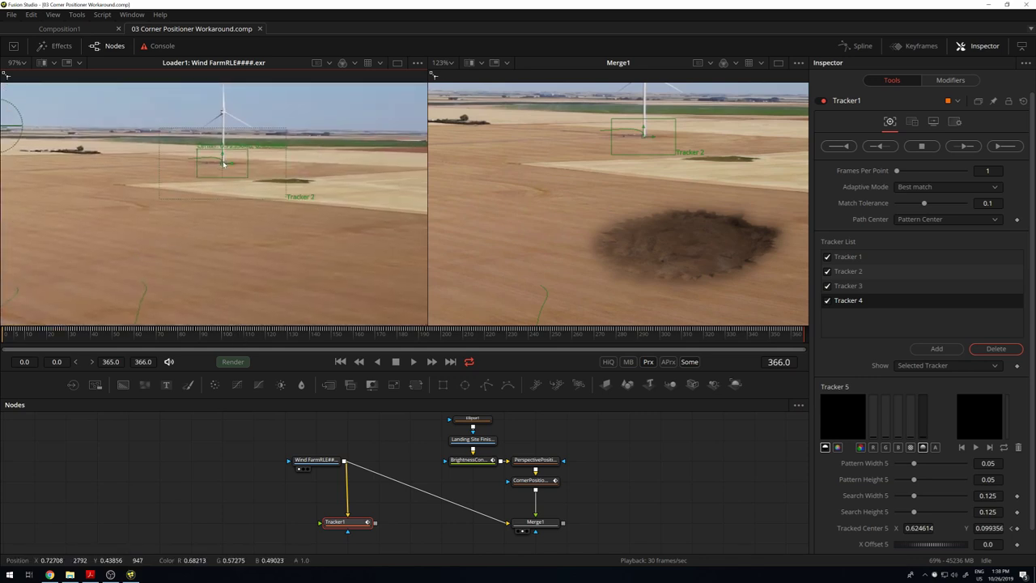
scroll(128, 224, down, 3)
scroll(183, 189, down, 2)
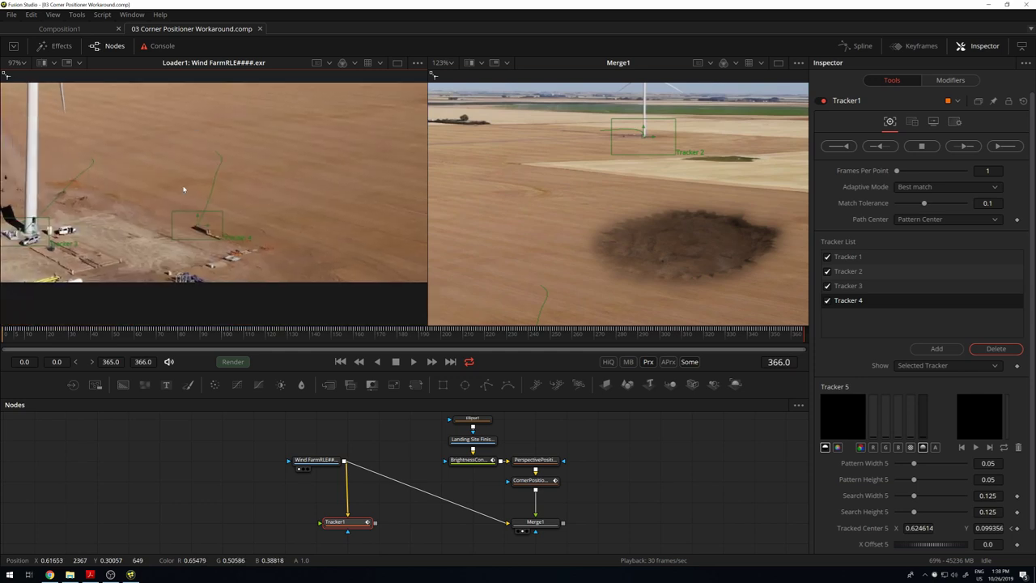
scroll(197, 224, up, 2)
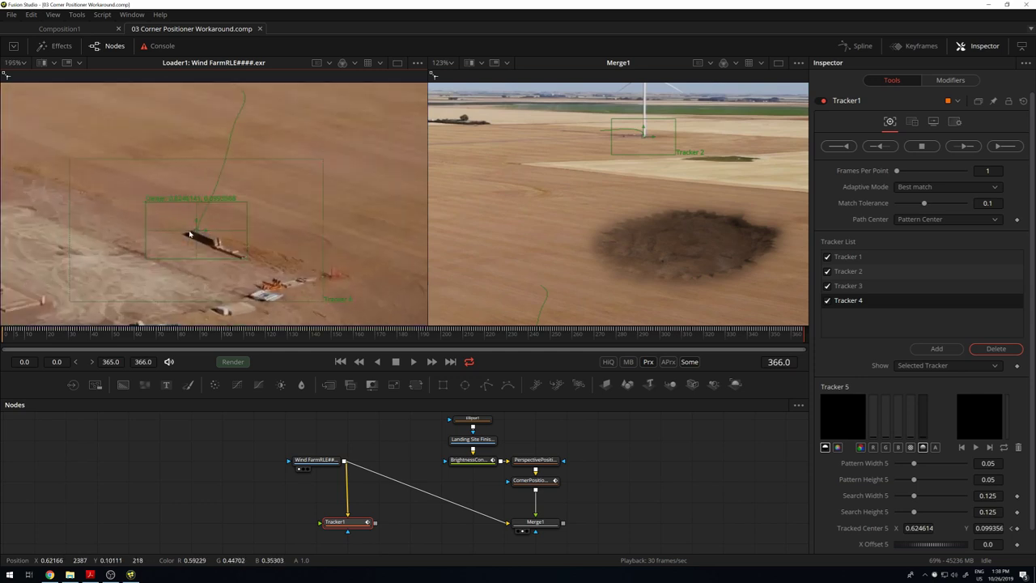
scroll(201, 241, down, 1)
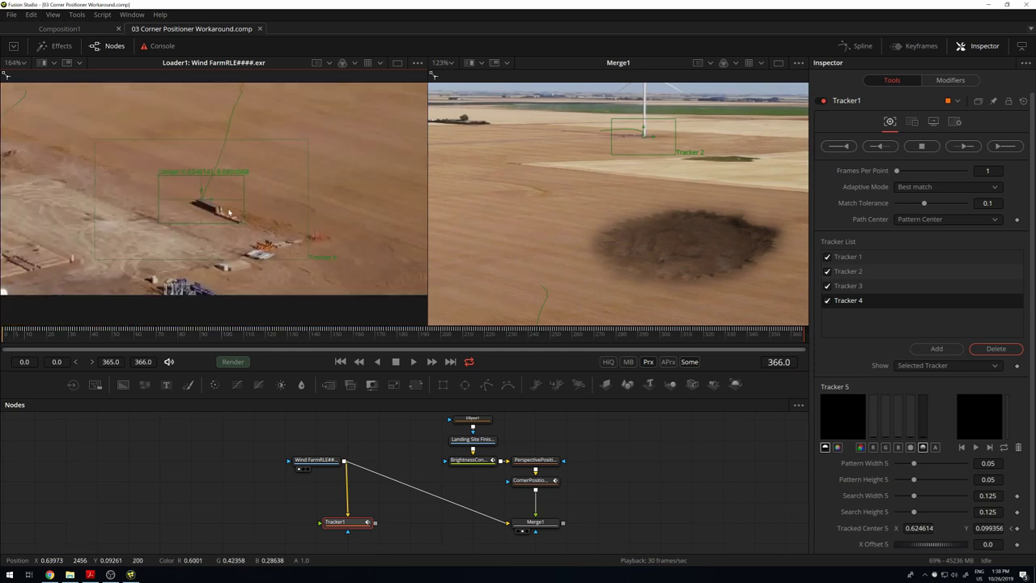
scroll(296, 189, down, 1)
scroll(361, 221, down, 1)
scroll(360, 220, down, 1)
scroll(299, 220, down, 1)
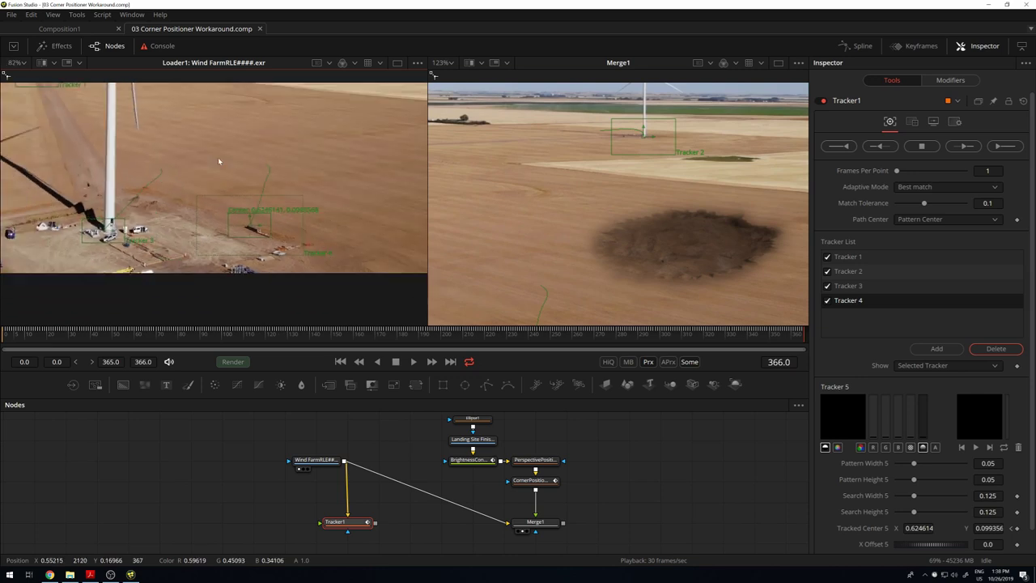
scroll(237, 220, down, 1)
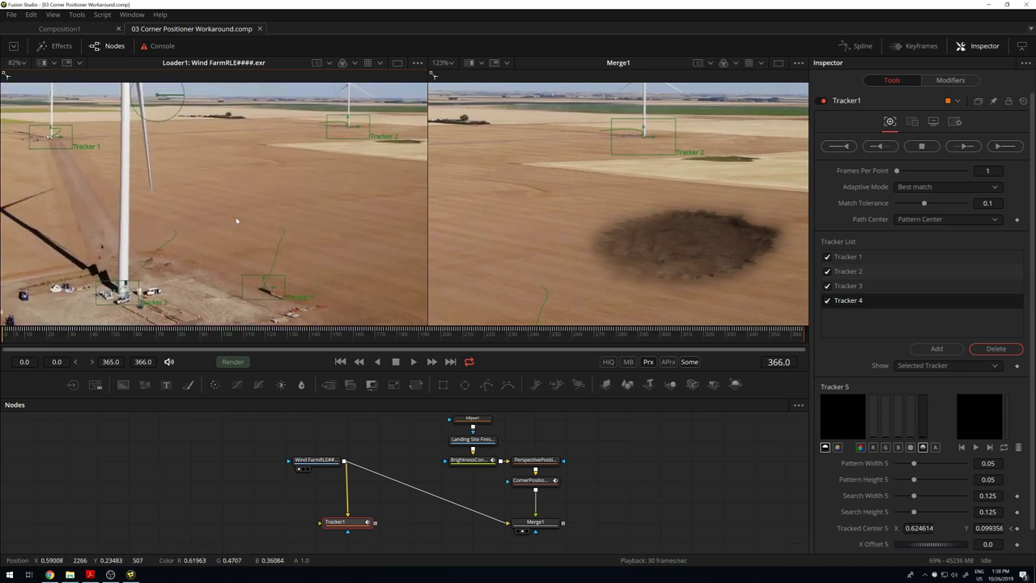
- Show Tracker1's Operation settings, still set to None, and nudge CornerPositioner1 toward Merge1
click(362, 524)
click(913, 121)
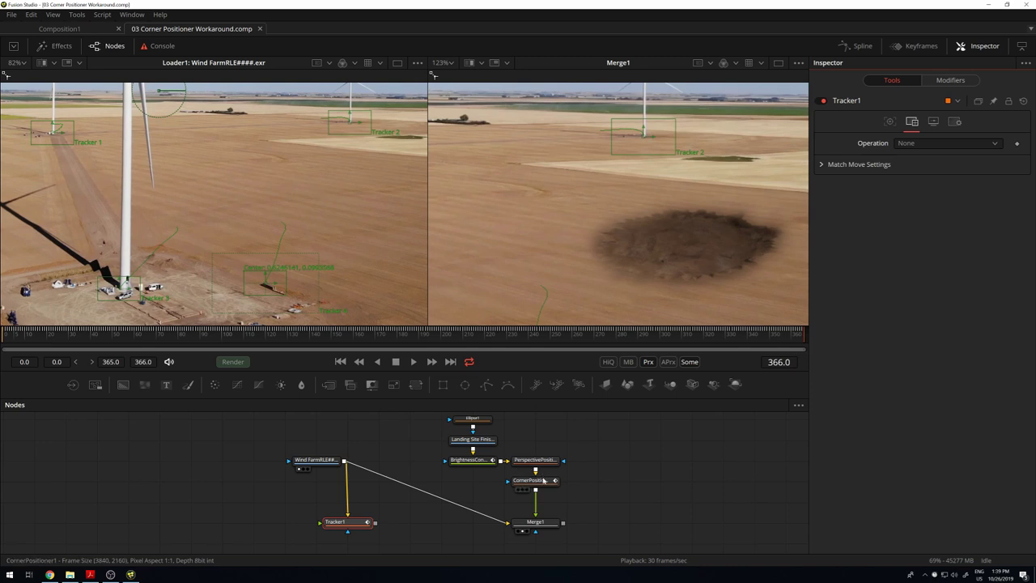
drag(543, 481, 545, 491)
- Place CornerPositioner1 between PerspectivePositioner1 and Merge1 and bring up its Top Left corner options
click(545, 500)
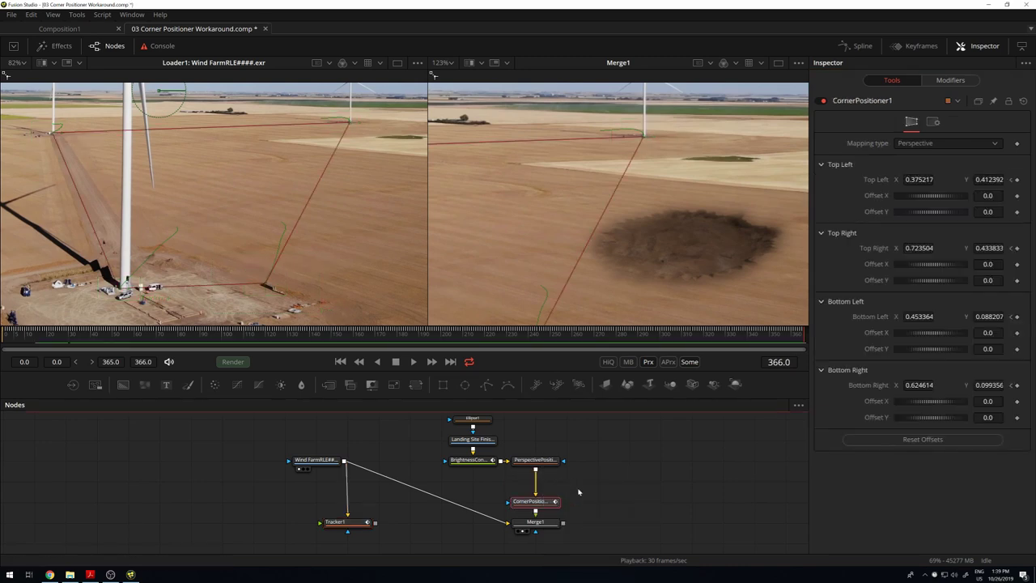
scroll(536, 497, up, 3)
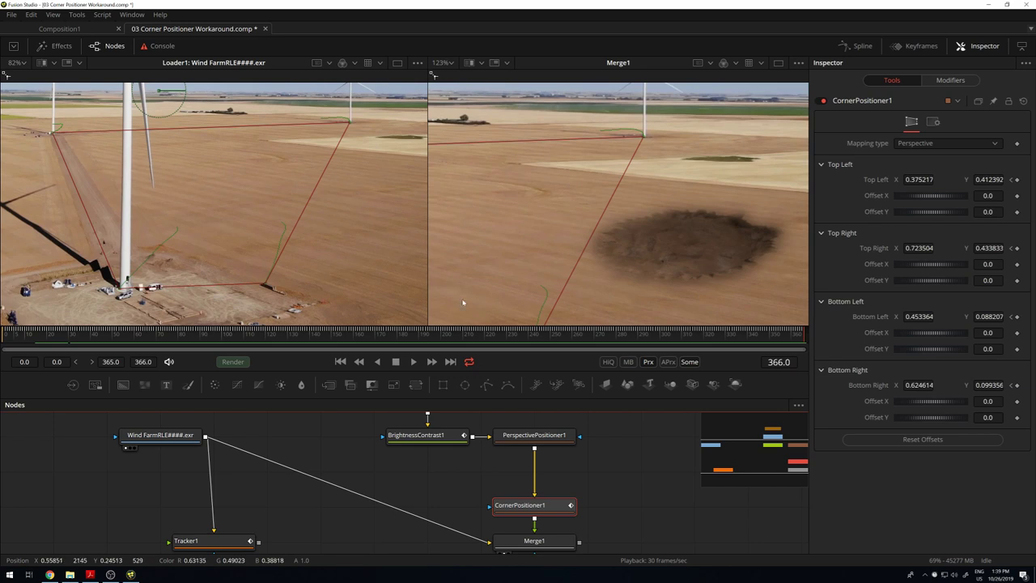
click(535, 441)
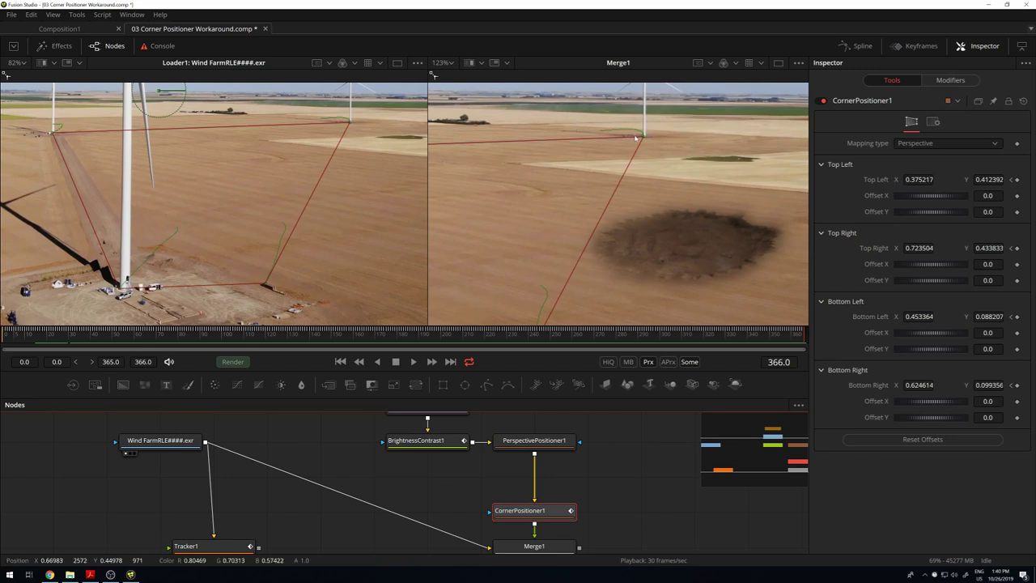
right_click(891, 179)
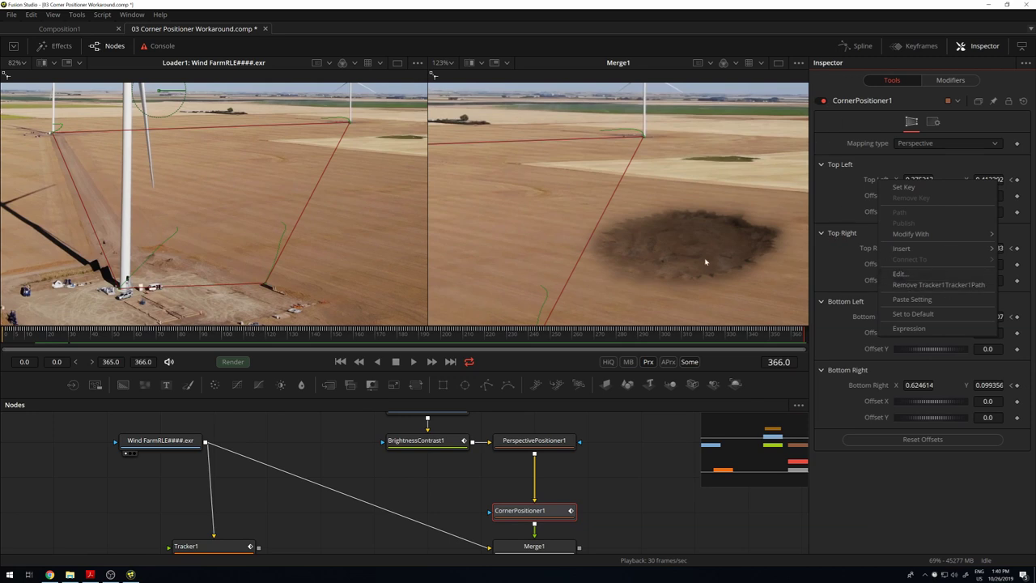
click(845, 302)
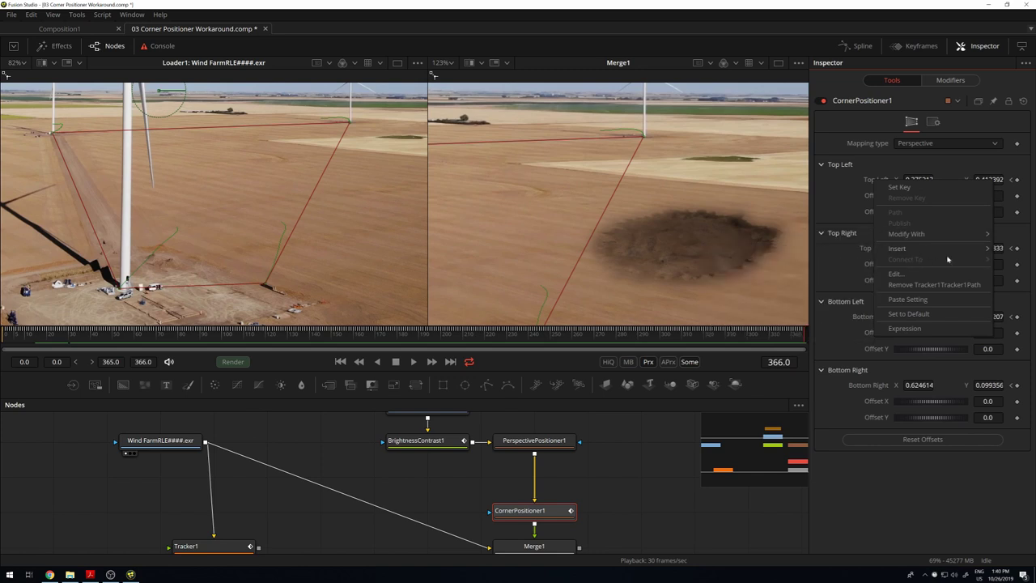
click(909, 285)
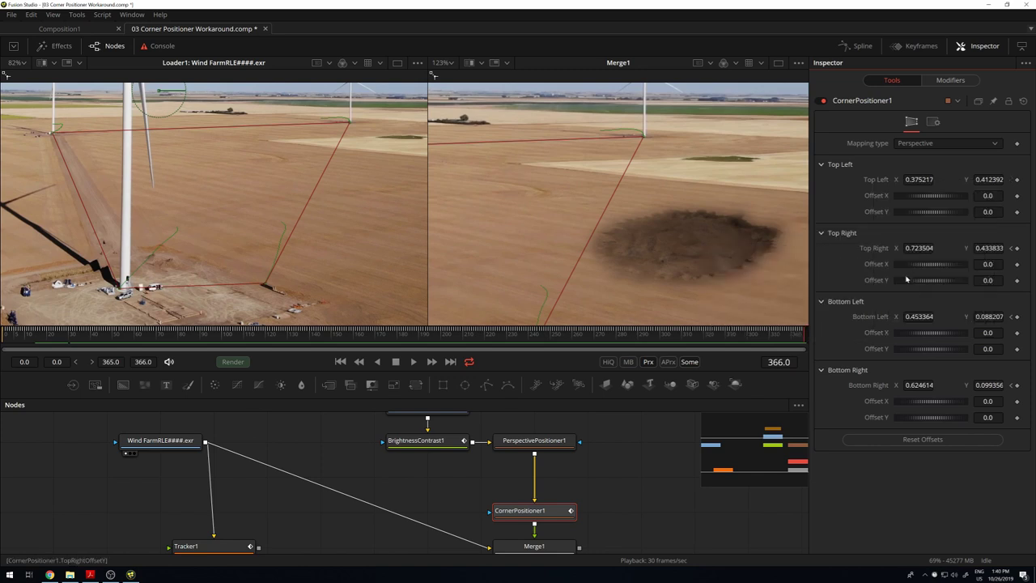
- Connect CornerPositioner1's Top Left corner to Tracker1's Tracker1Tracker1Path
right_click(883, 185)
mouse_move(809, 239)
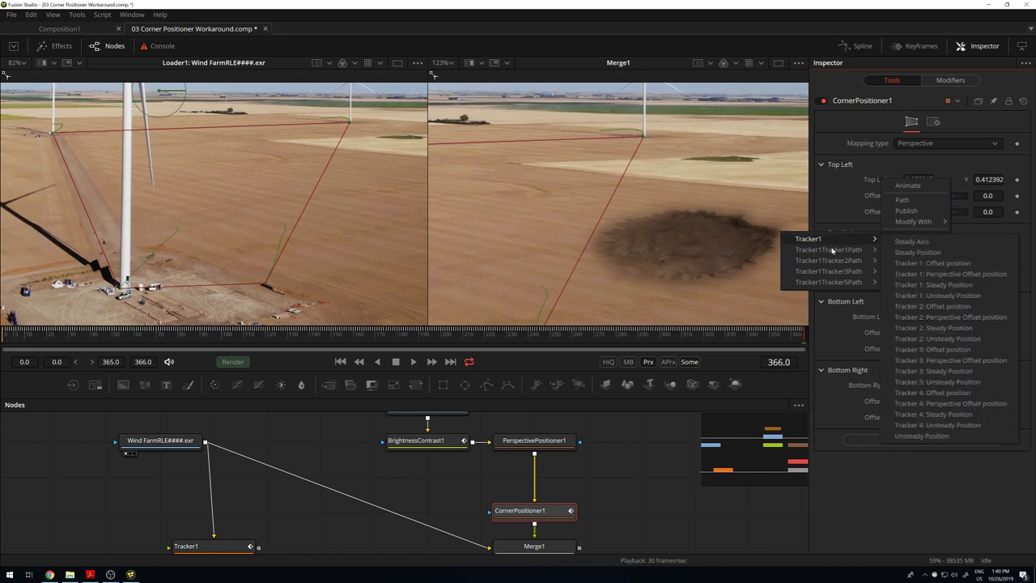
click(907, 254)
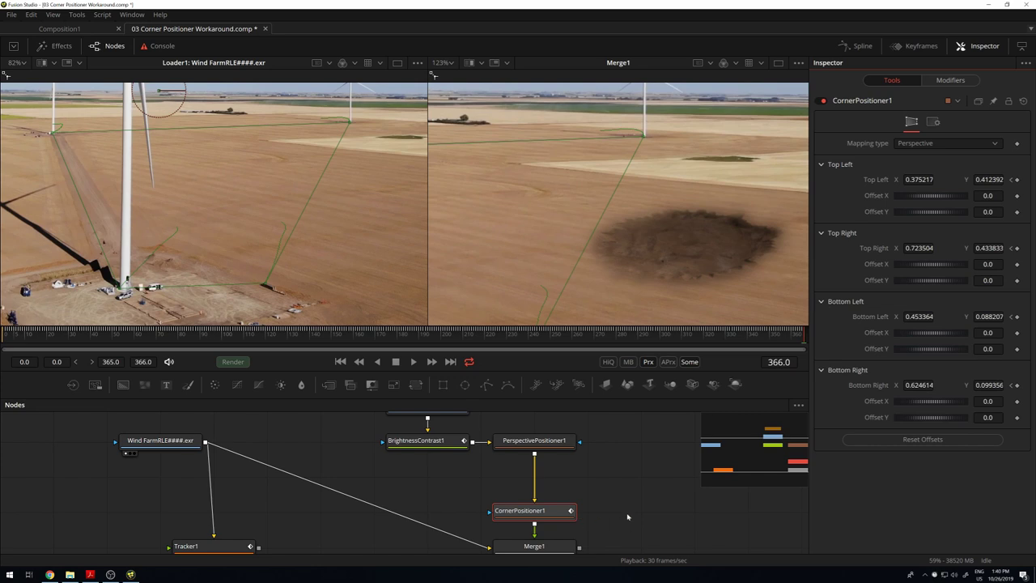
click(539, 447)
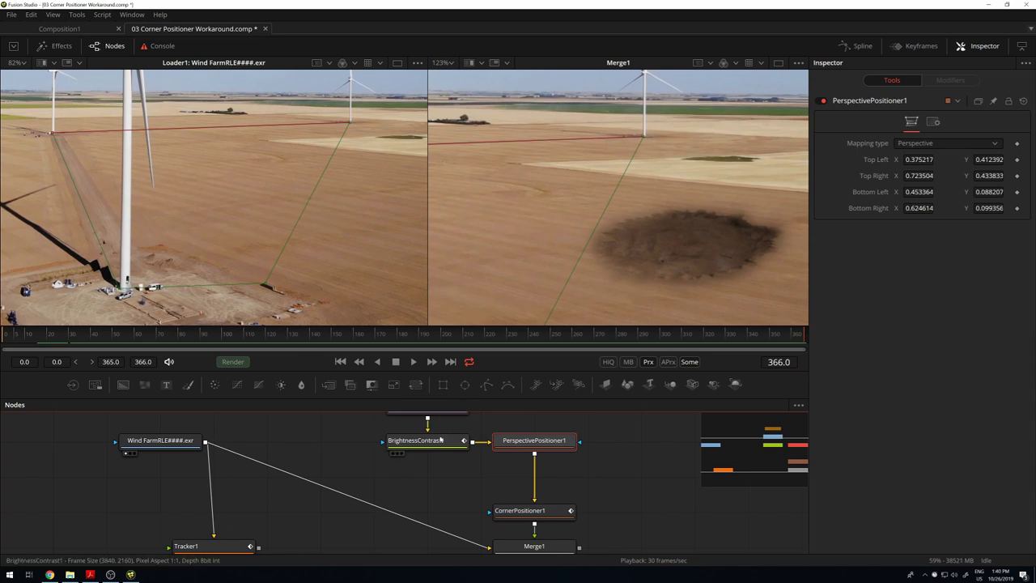
- View the Landing Site Finished patch, then PerspectivePositioner1's output, in the left viewer
scroll(456, 423, up, 2)
drag(428, 440, 198, 221)
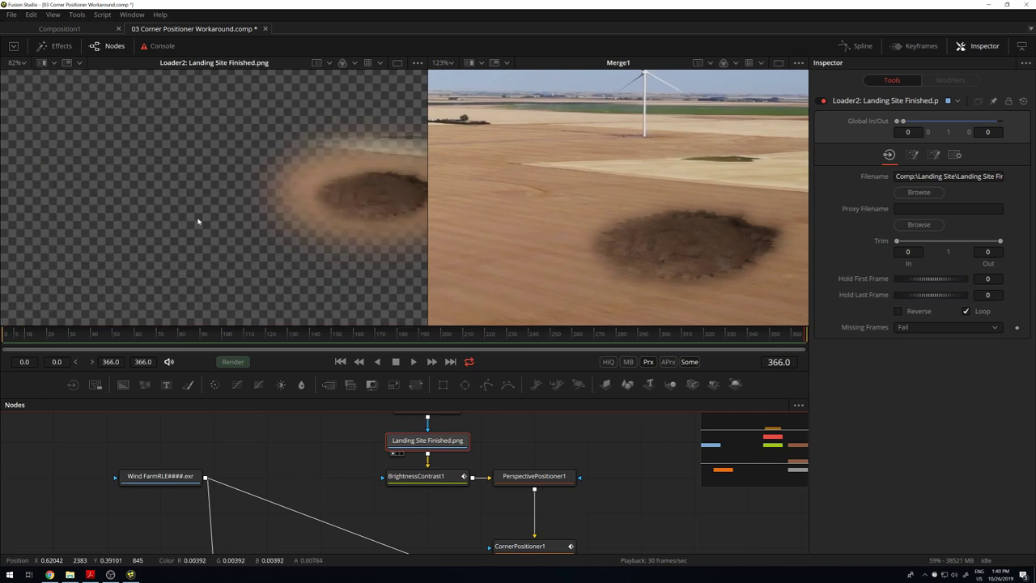
drag(357, 197, 215, 164)
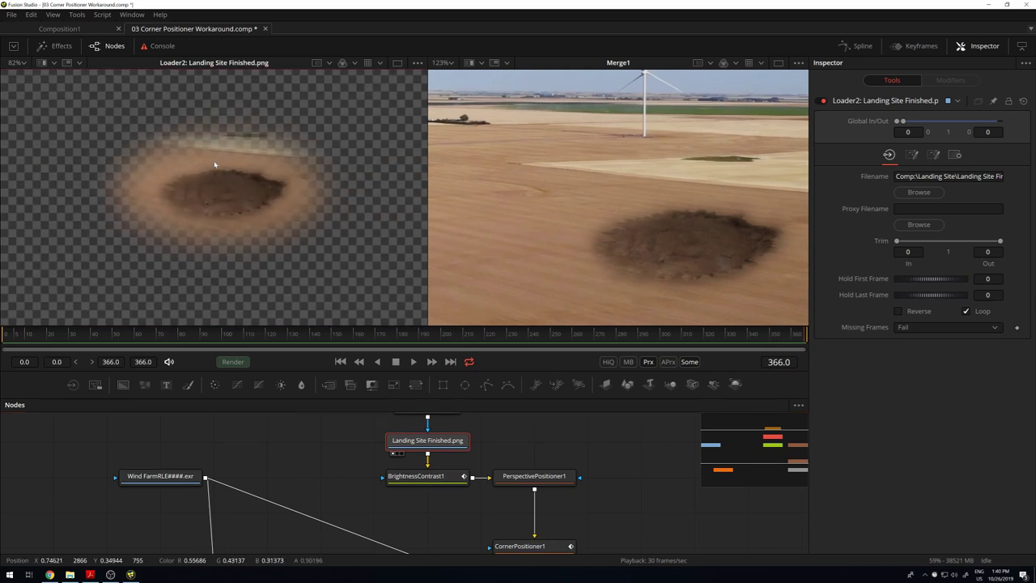
click(559, 477)
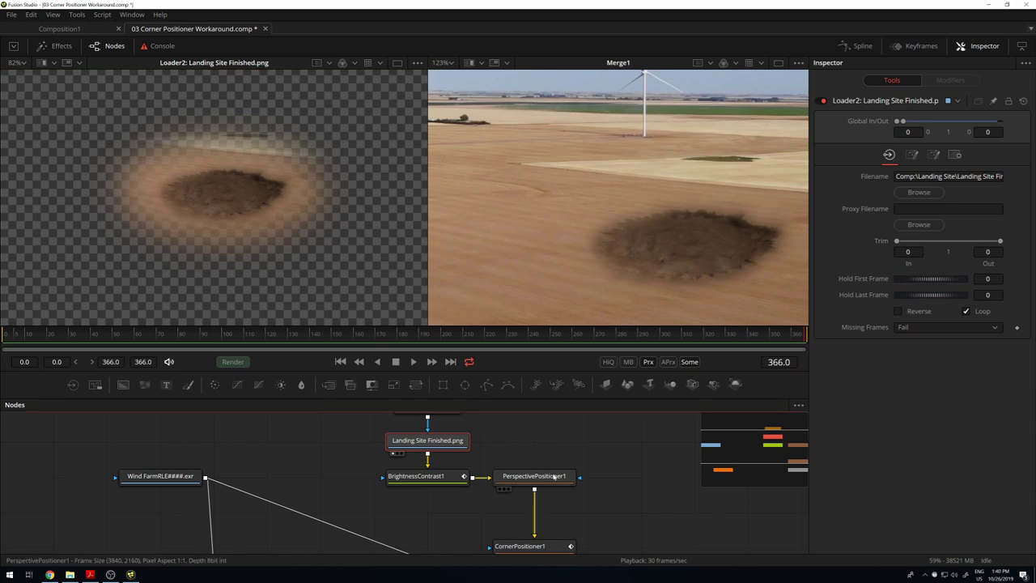
key(1)
scroll(166, 132, down, 2)
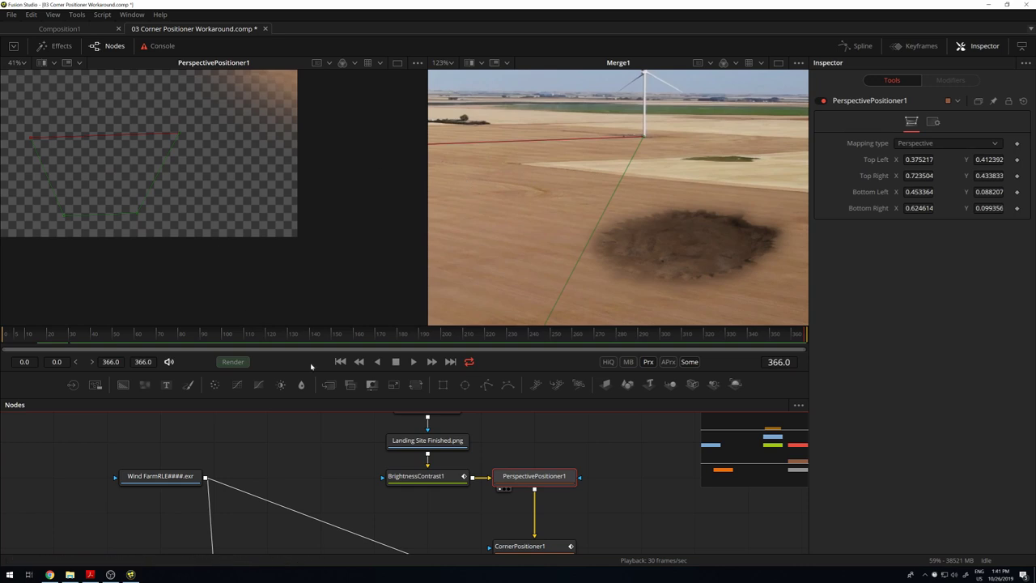
scroll(127, 148, down, 2)
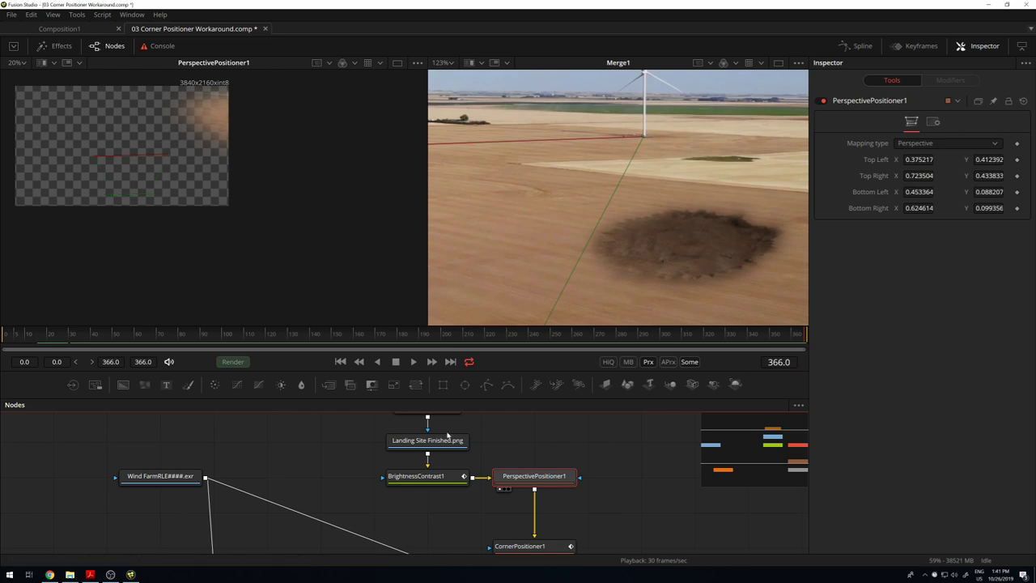
scroll(526, 538, down, 2)
- Load CornerPositioner1 into the left viewer and zoom to fit the corner-pinned crater
click(525, 518)
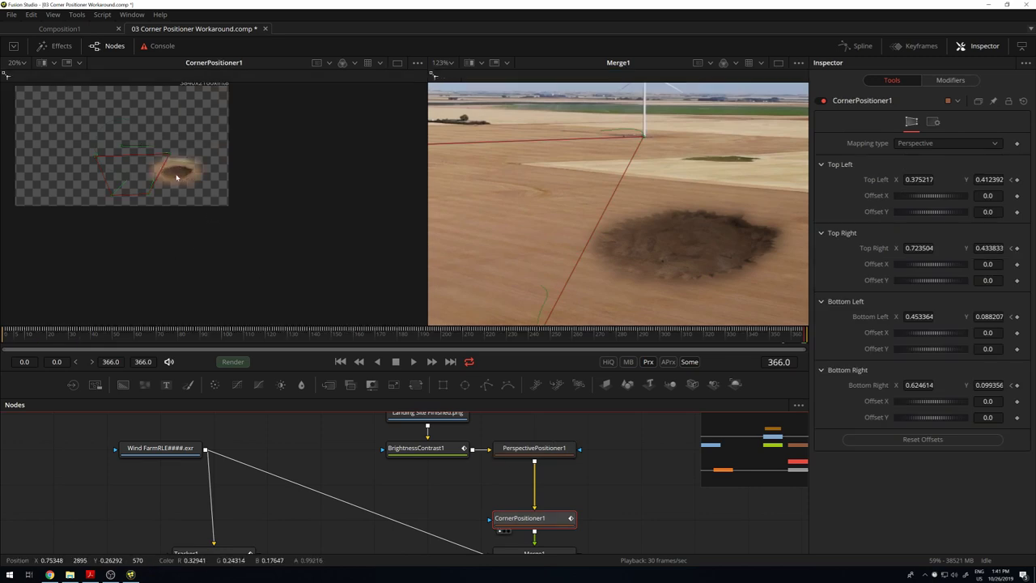
scroll(175, 170, up, 3)
scroll(185, 164, up, 3)
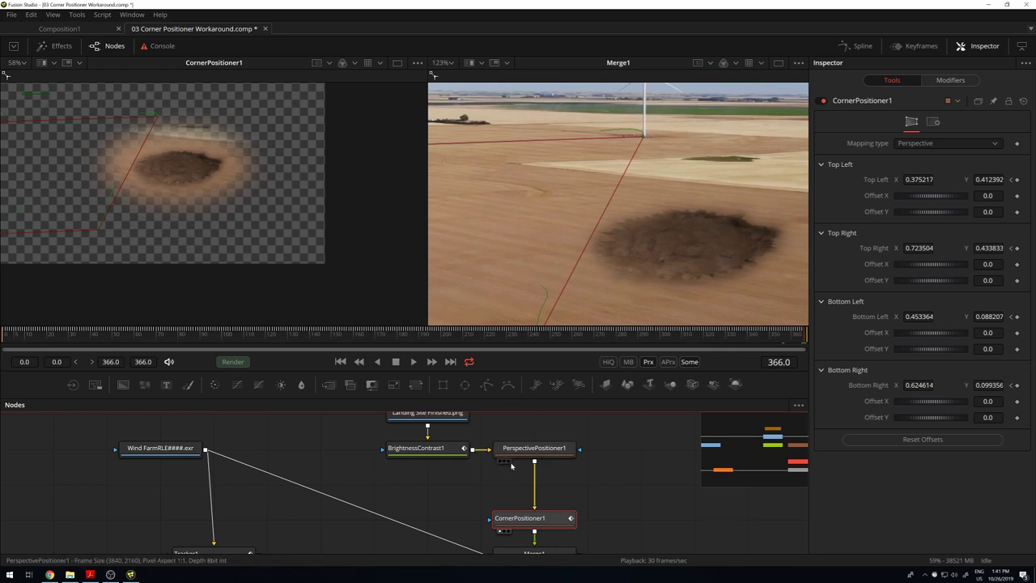
scroll(617, 485, down, 3)
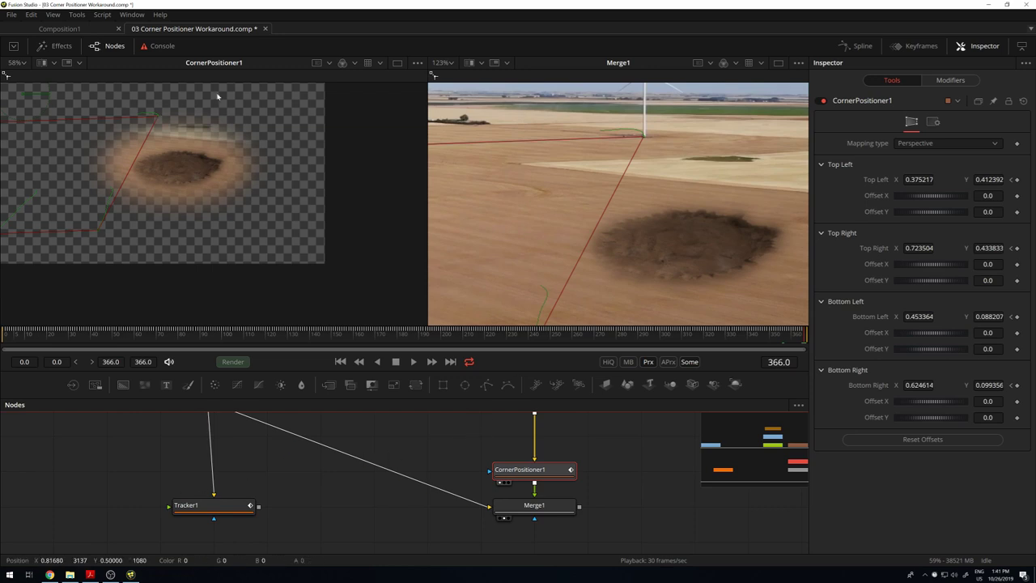
scroll(696, 122, down, 3)
- Play the Merge1 composite, zooming its viewer to confirm the crater holds on the field
click(531, 505)
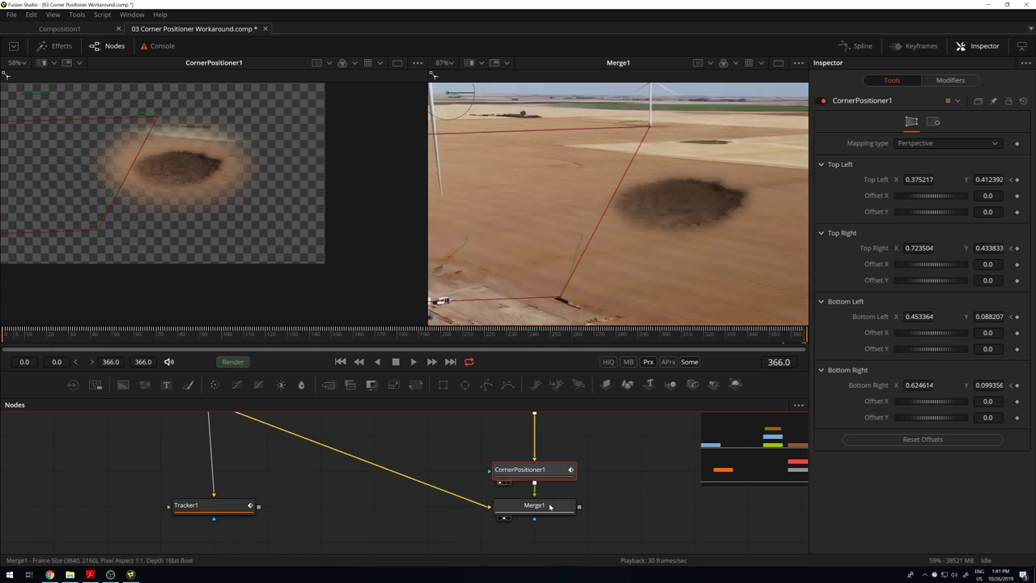
key(space)
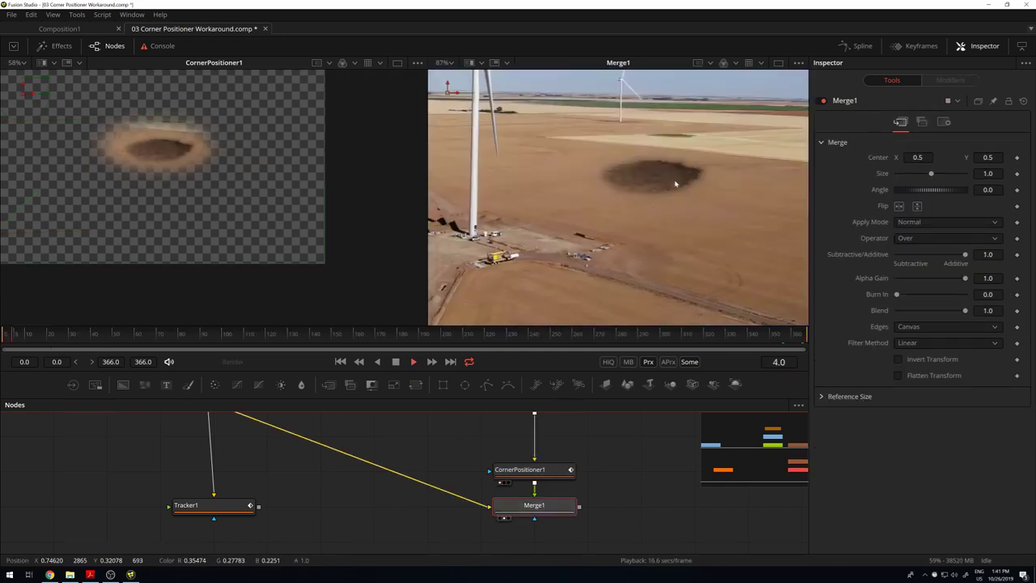
scroll(684, 179, up, 3)
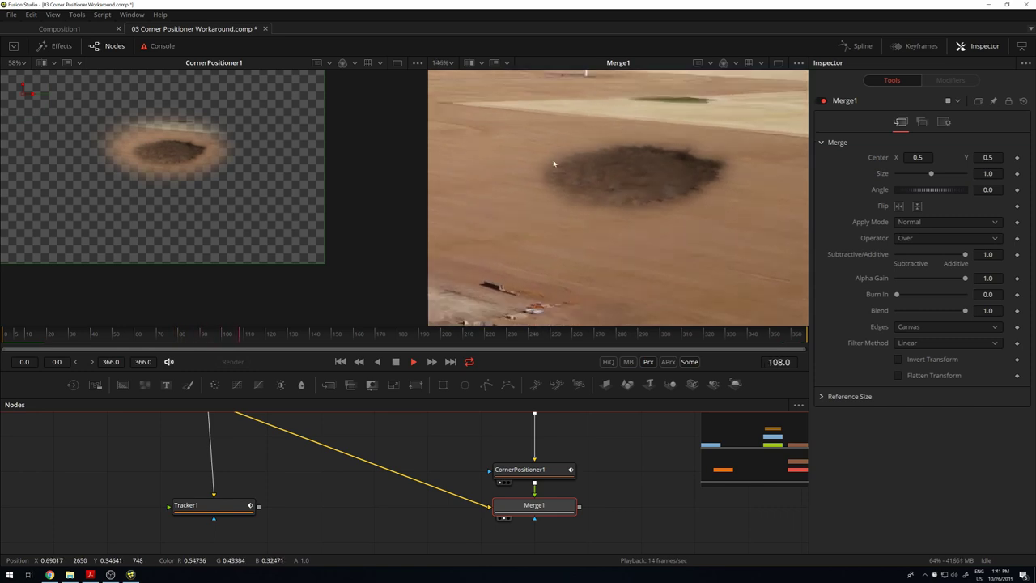
scroll(555, 167, down, 2)
scroll(497, 122, down, 2)
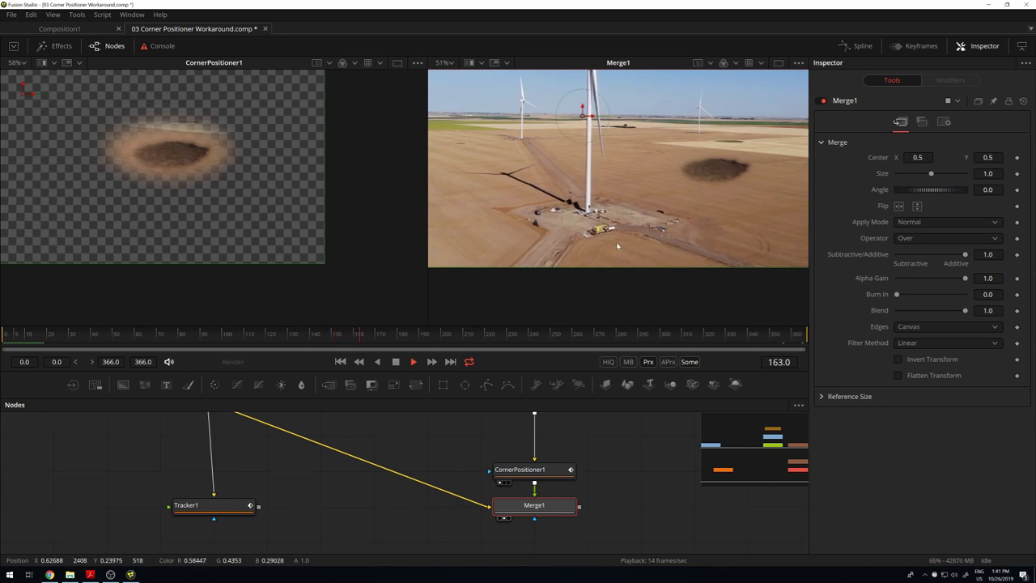
scroll(758, 160, up, 3)
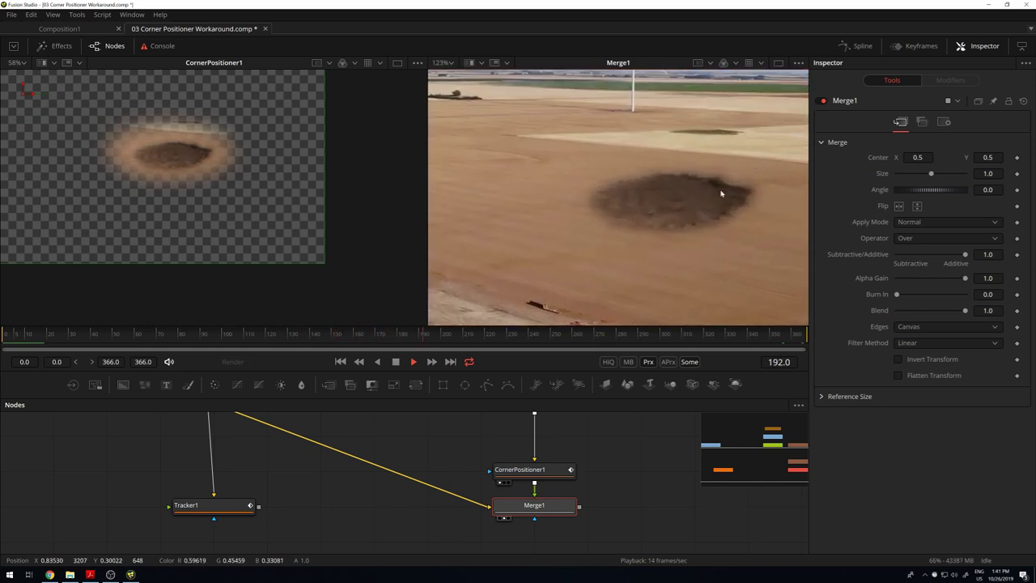